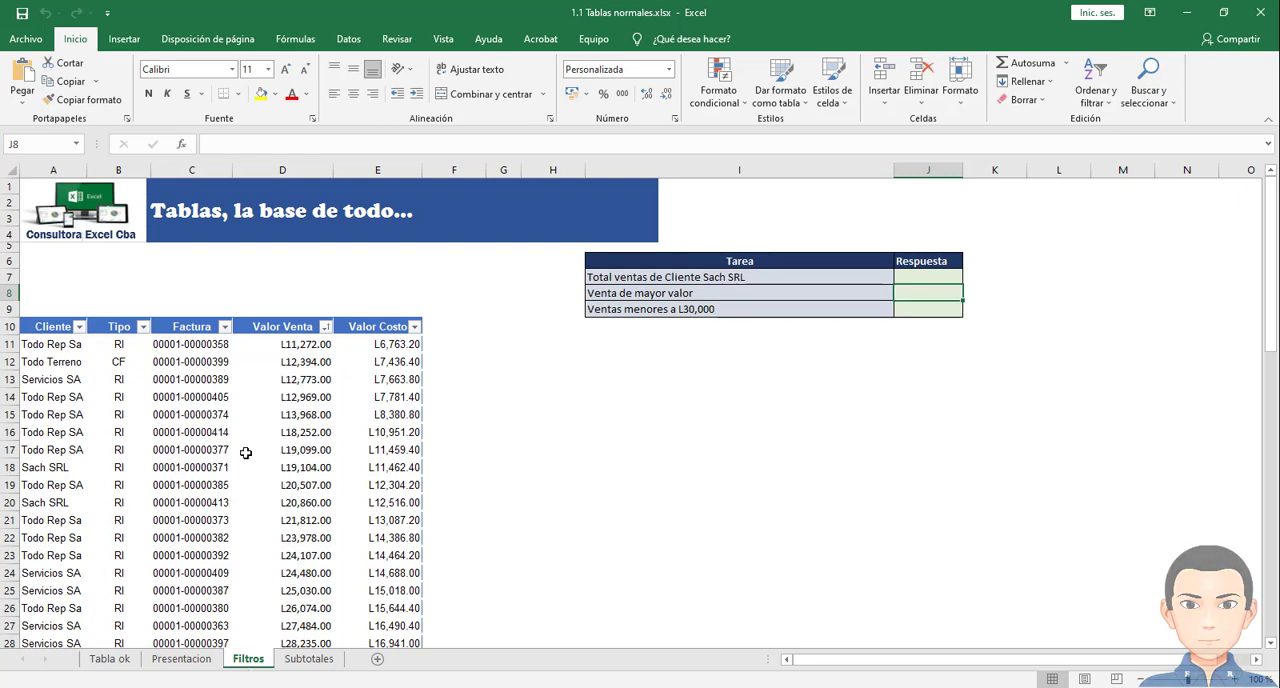
- Look over the sales table and autofit the width of the Valor Venta column
scroll(248, 471, down, 13)
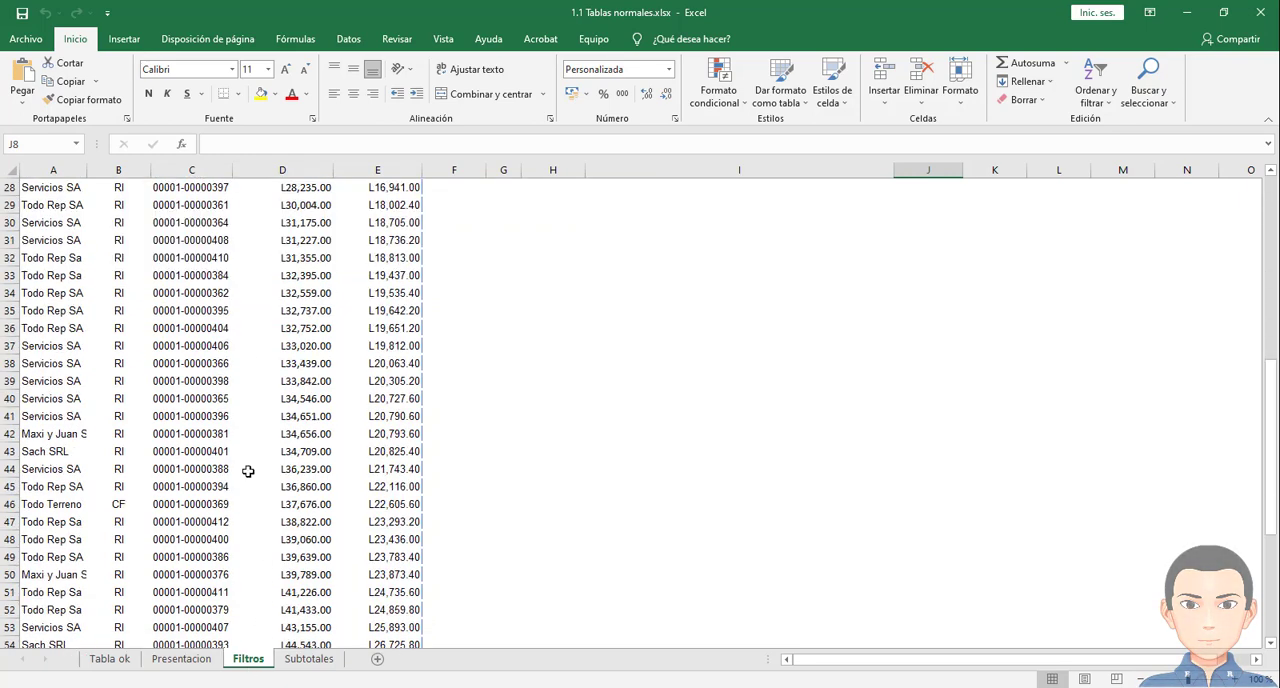
scroll(248, 471, down, 4)
scroll(248, 471, up, 16)
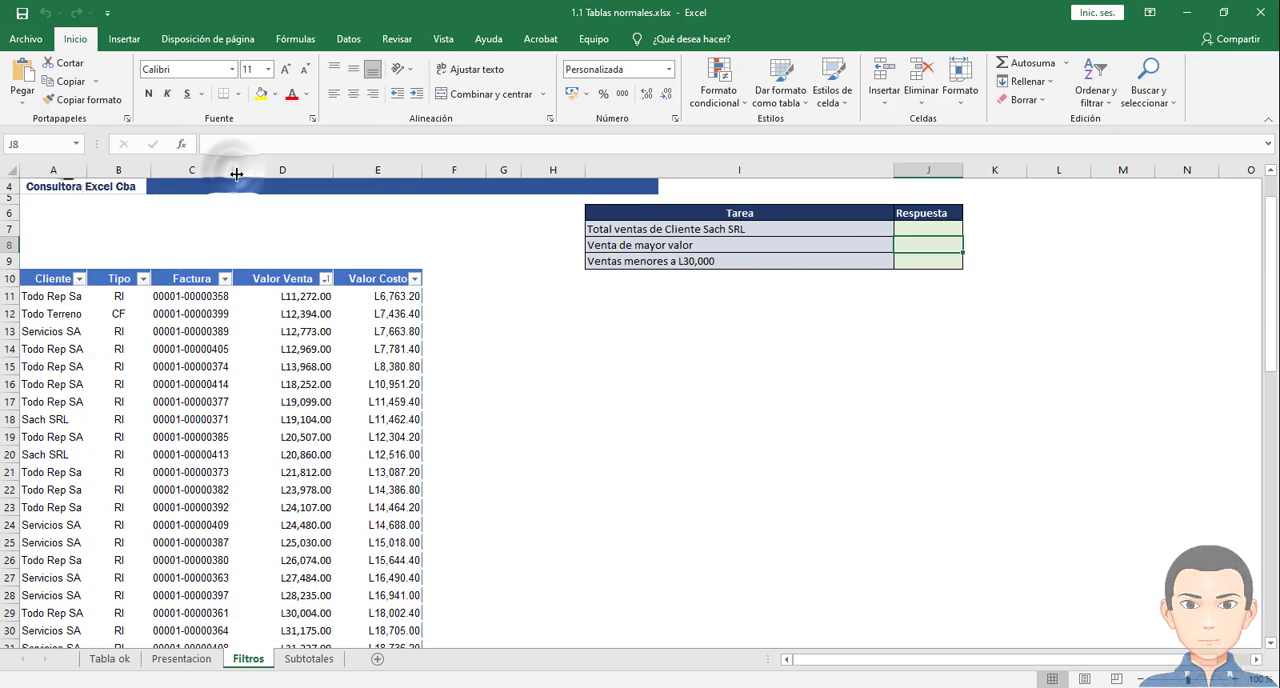
double_click(333, 170)
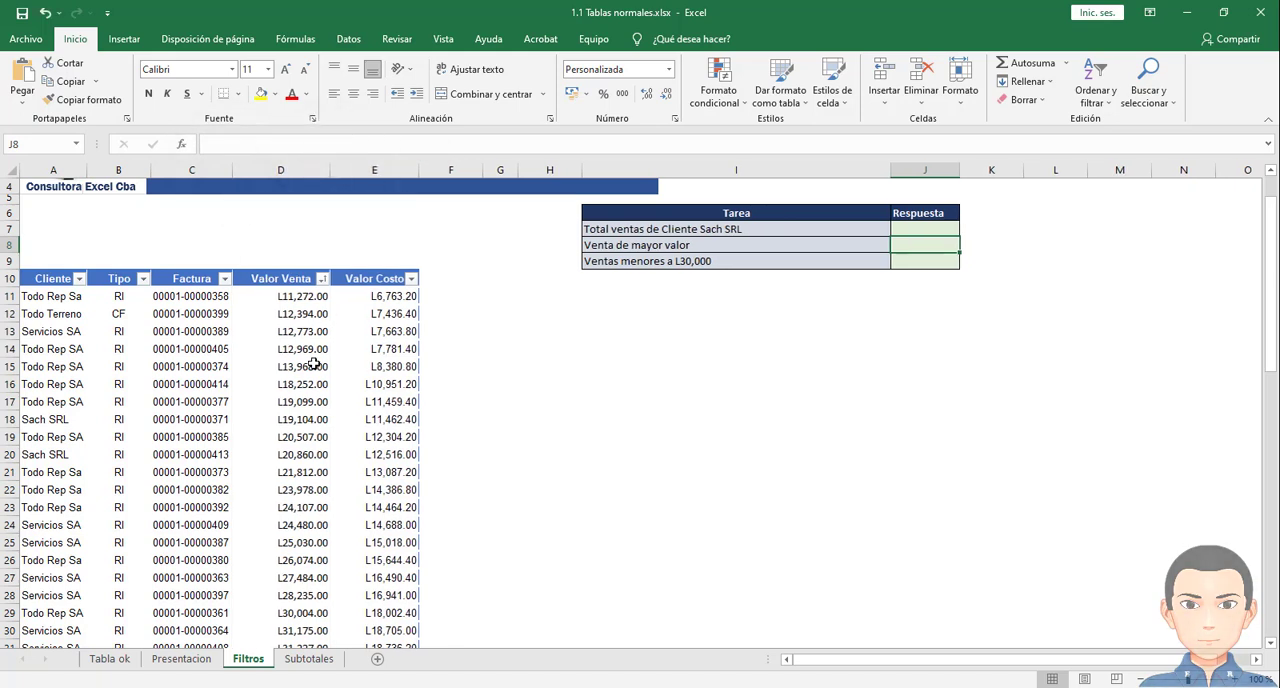
click(322, 279)
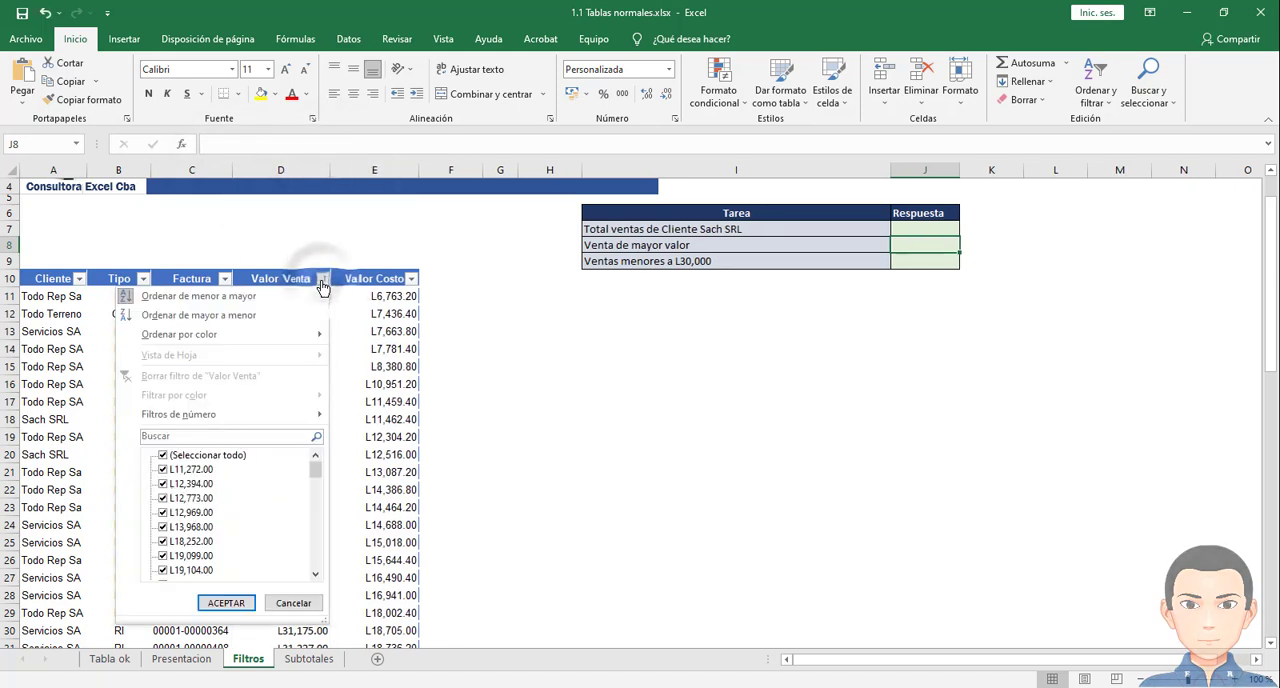
click(185, 456)
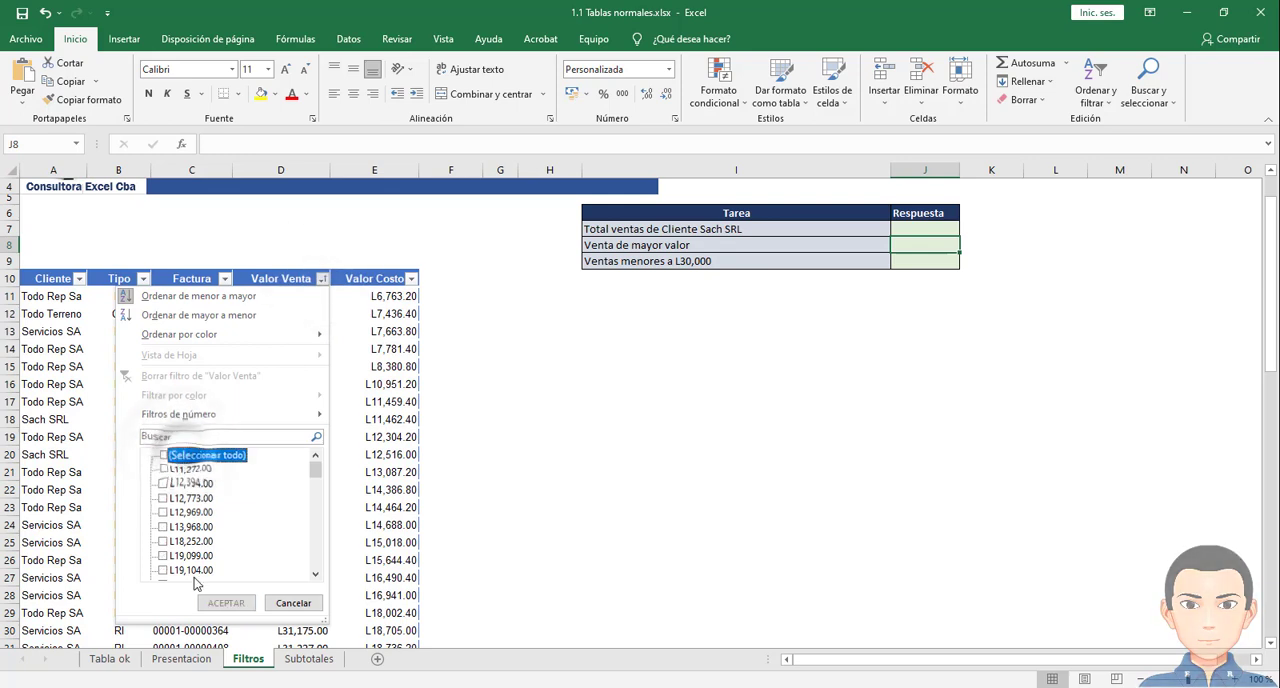
click(163, 455)
click(225, 603)
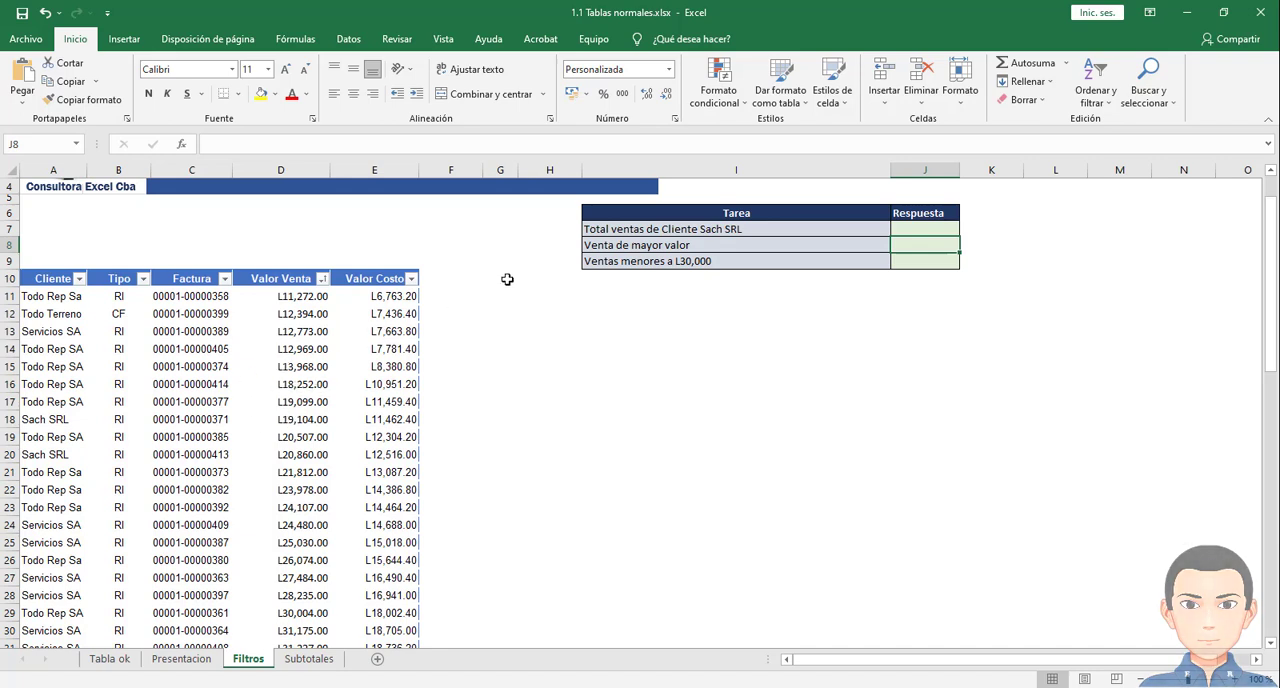
- Filter the Cliente column of the sales table to show only Sach SRL
click(597, 233)
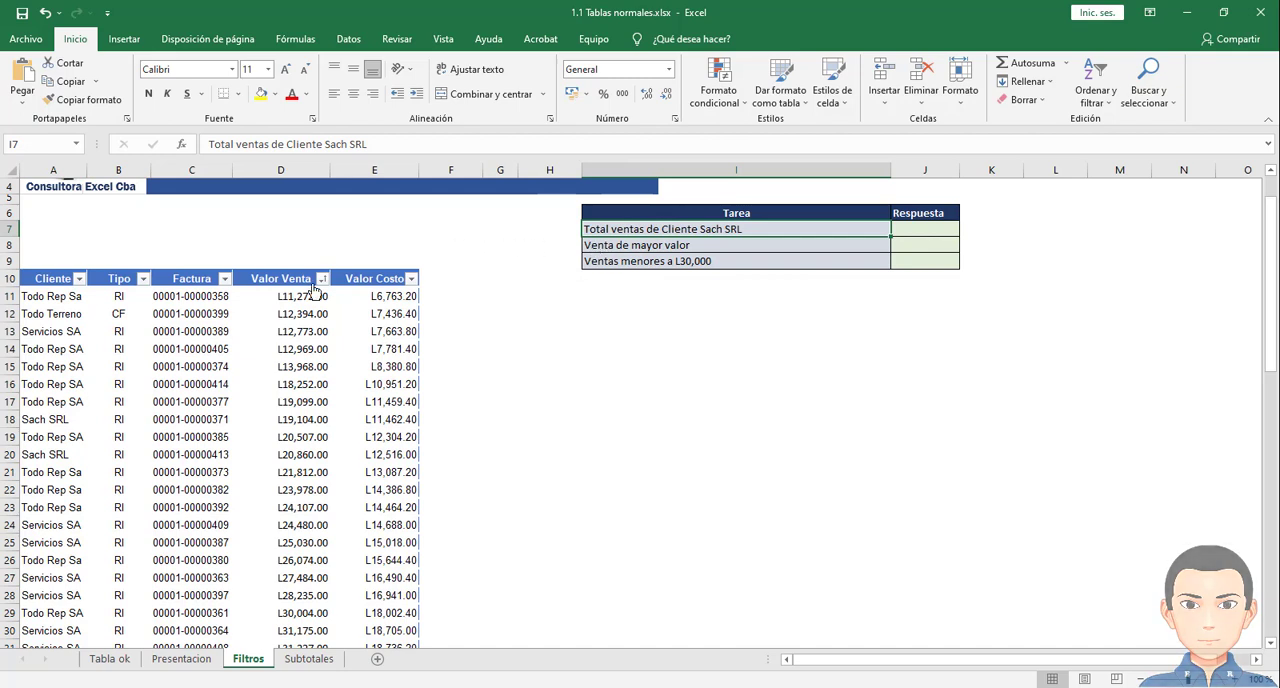
click(79, 279)
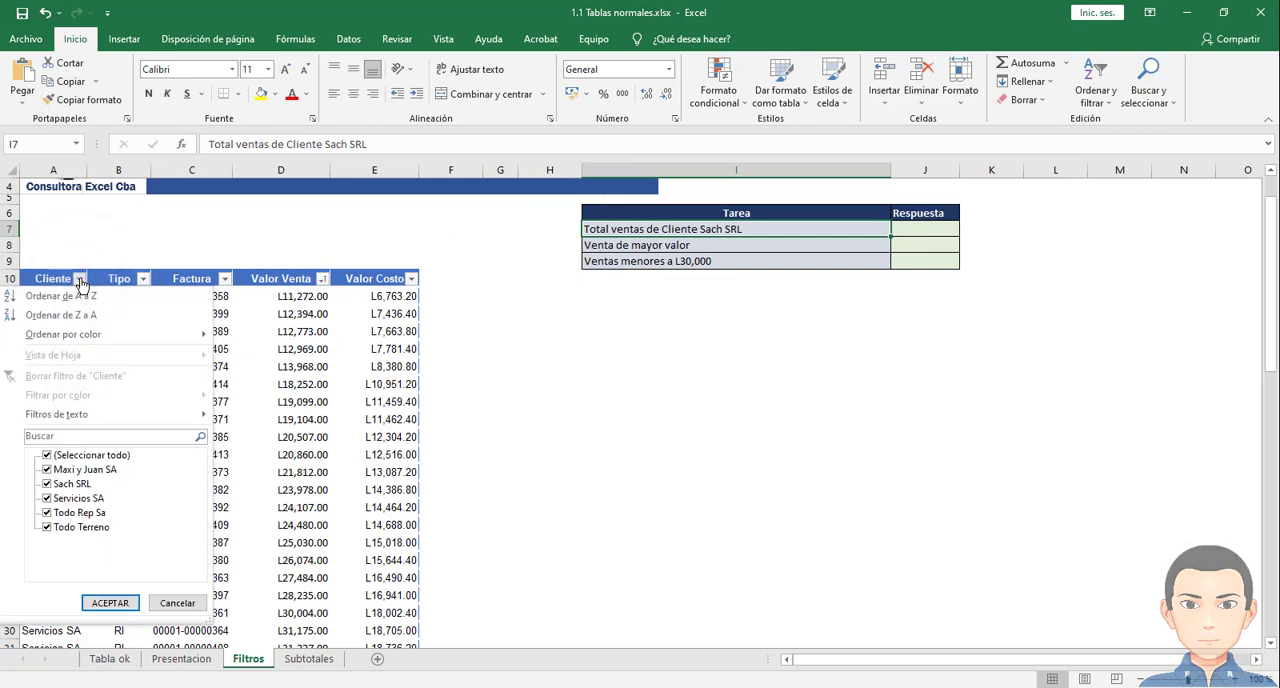
click(76, 456)
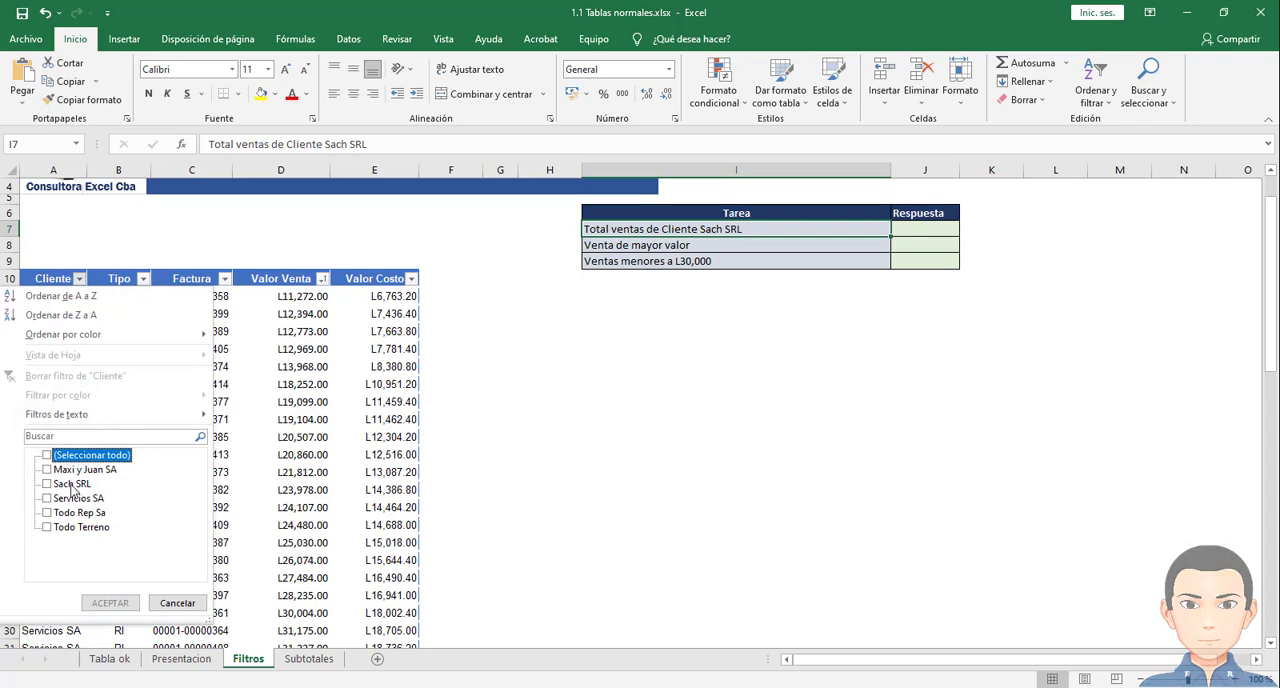
click(72, 485)
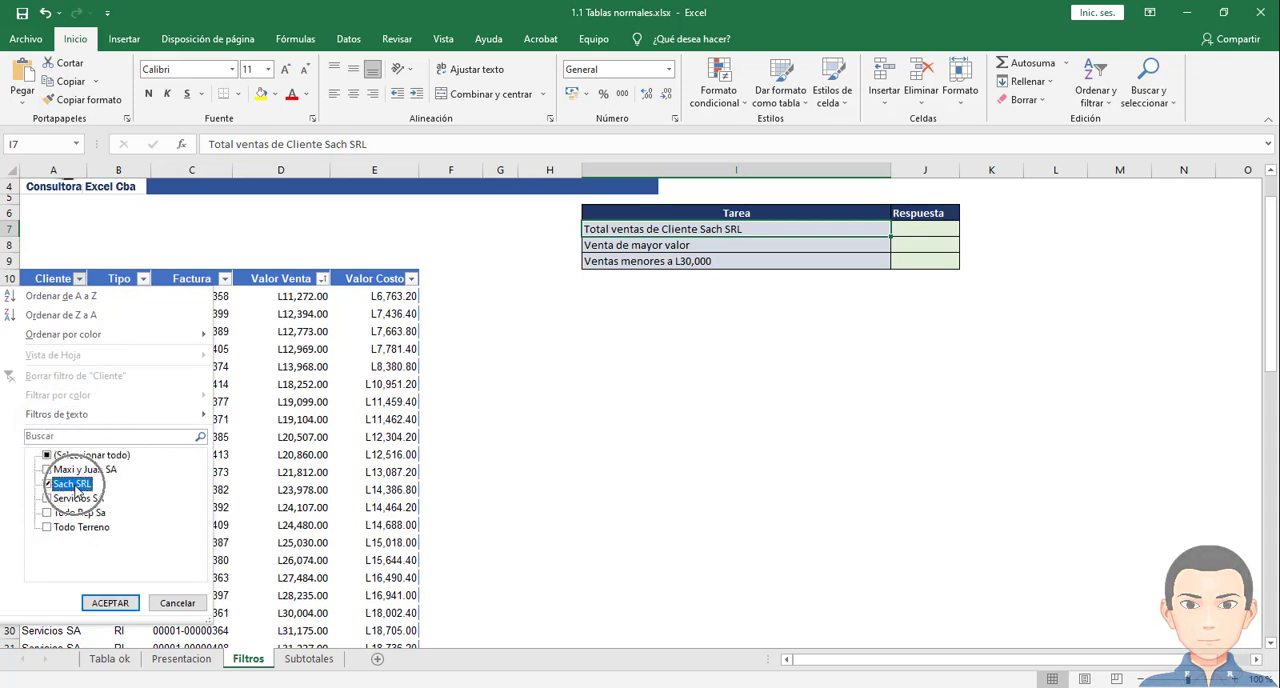
click(110, 604)
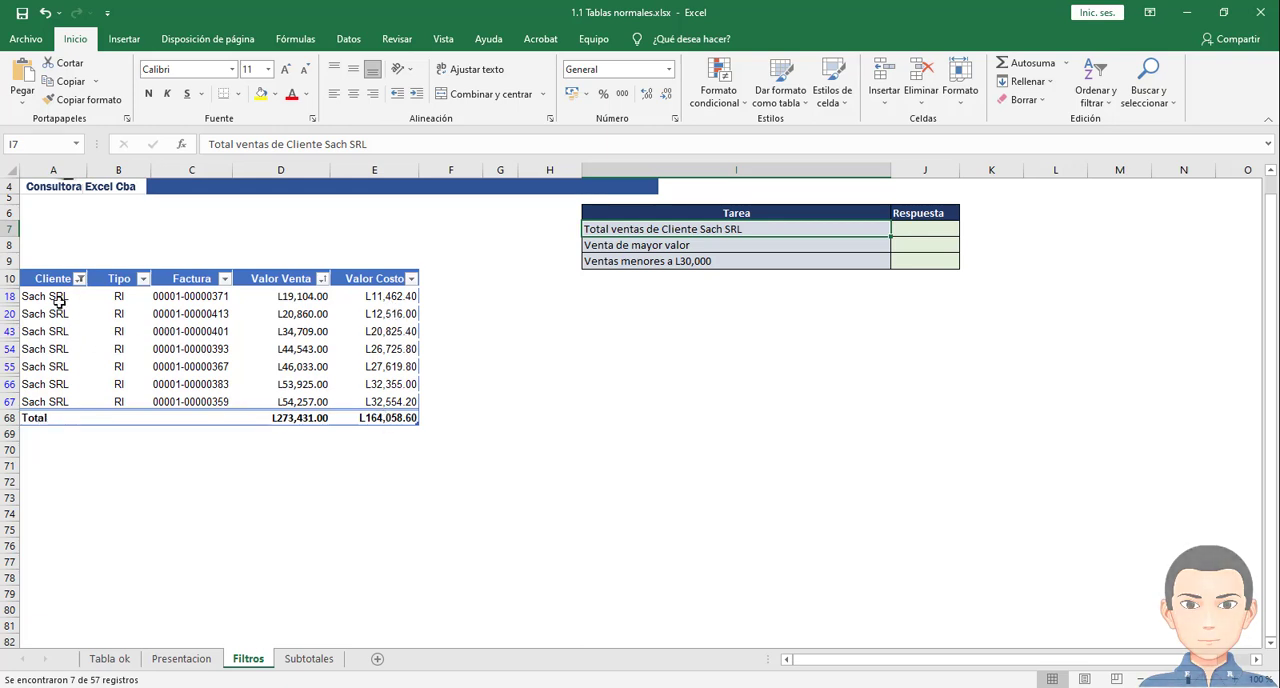
- Select the filtered client rows and choose Suma as the total-row function for Valor Venta
drag(55, 296, 60, 398)
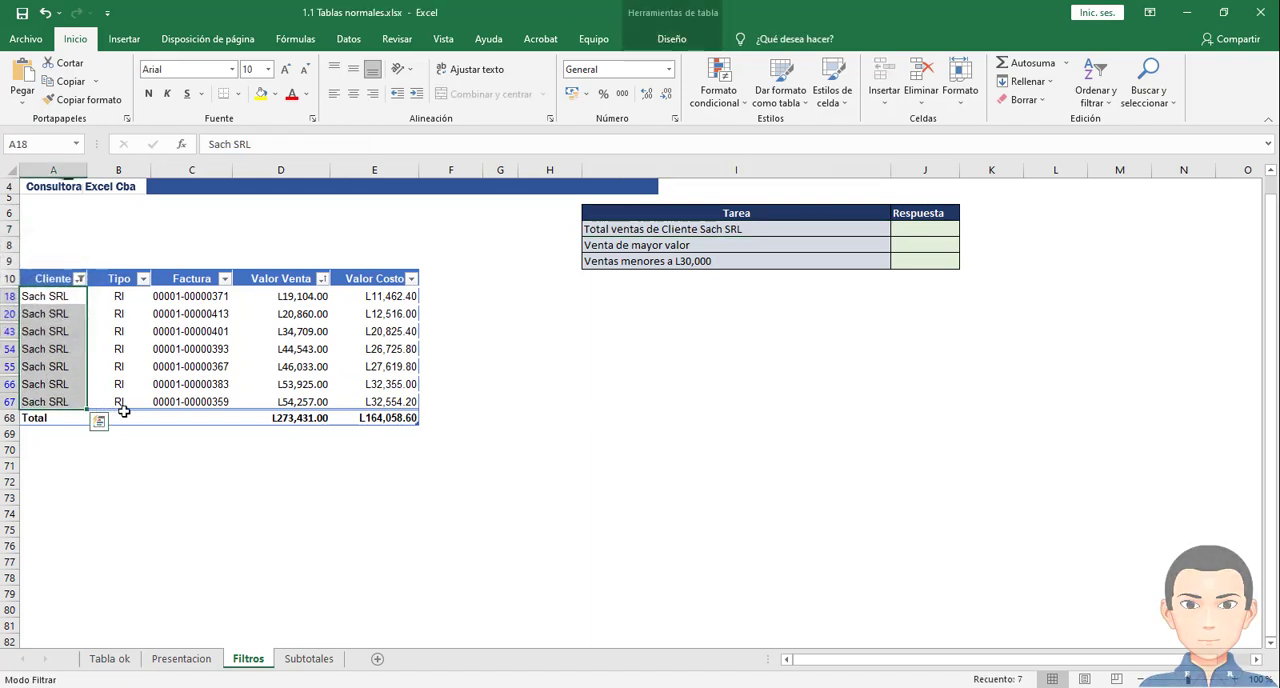
click(298, 418)
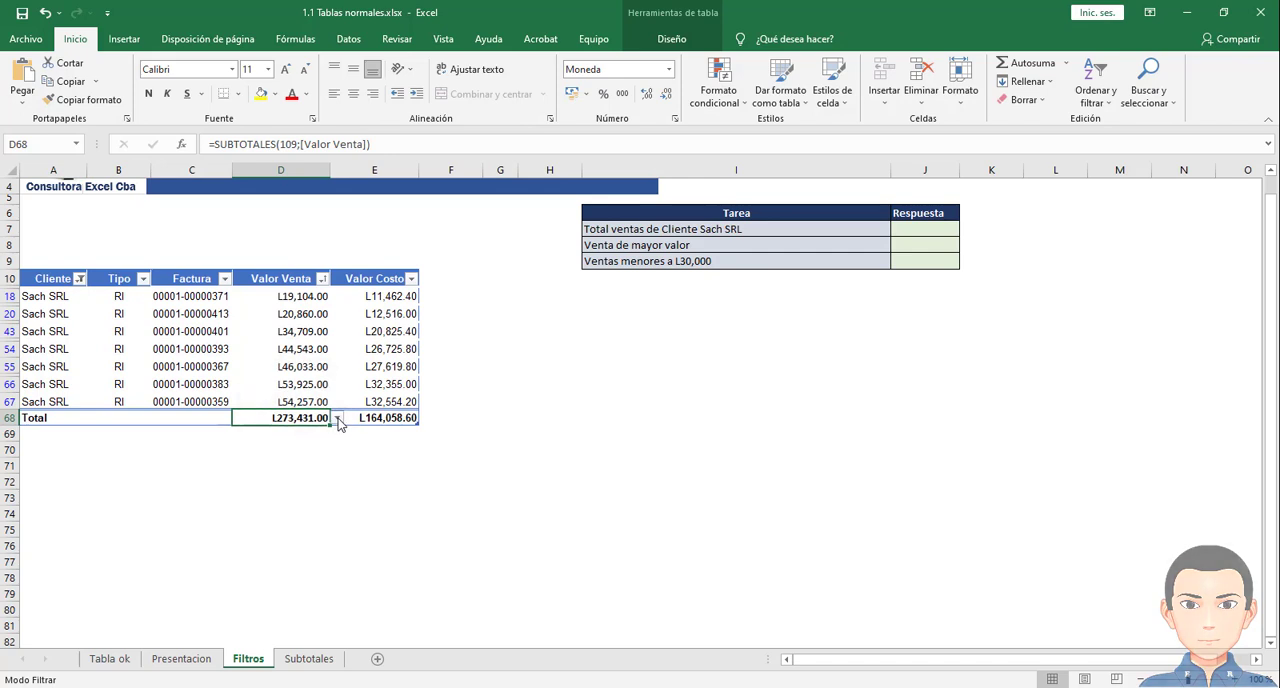
click(337, 418)
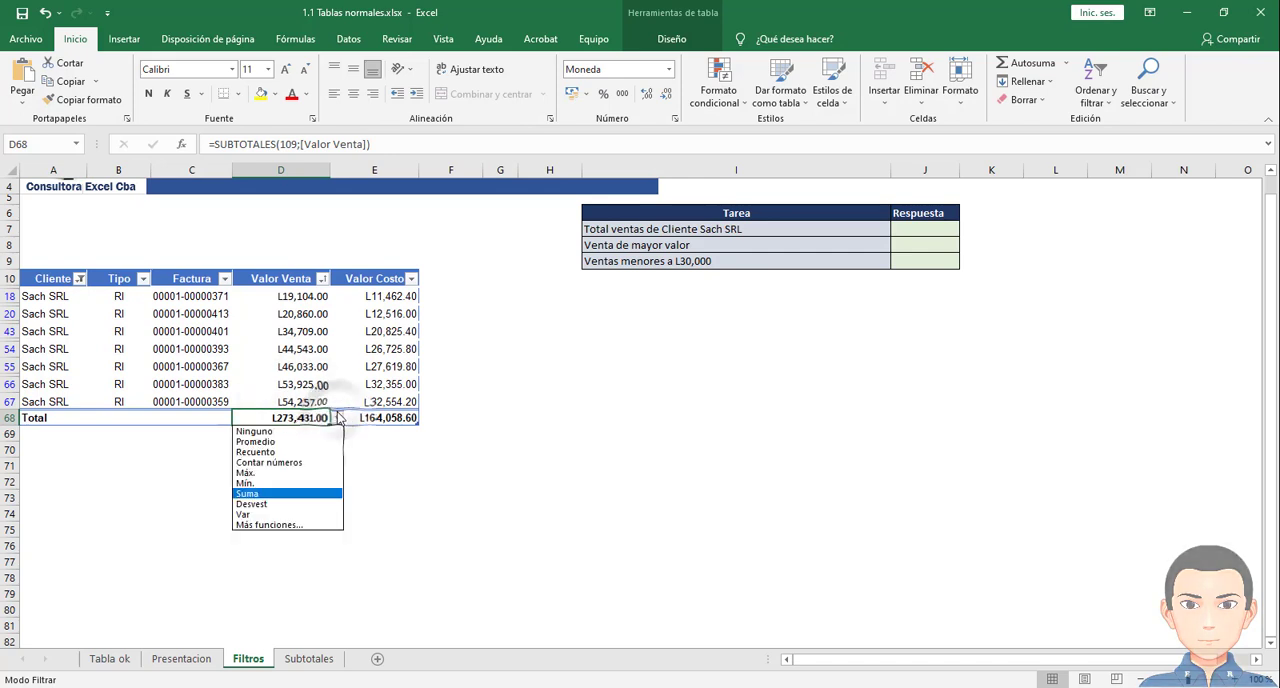
click(248, 494)
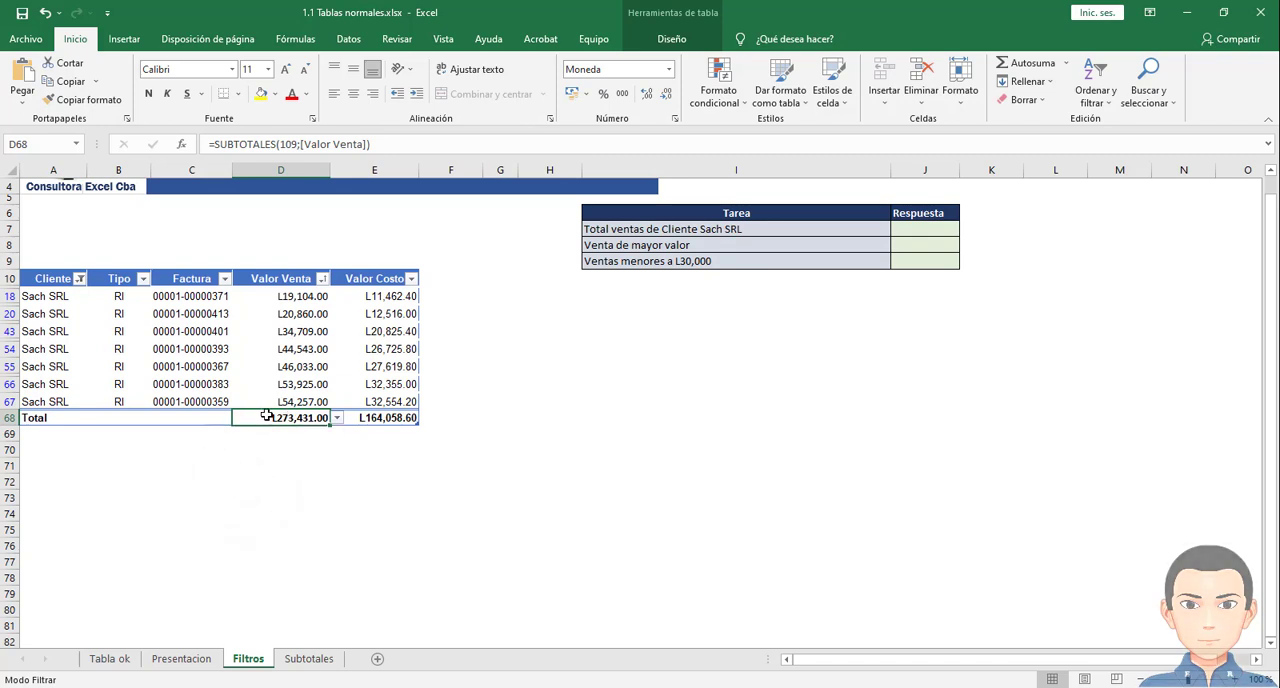
- Check the sum of the filtered Valor Venta amounts against the table's total row
drag(296, 300, 294, 402)
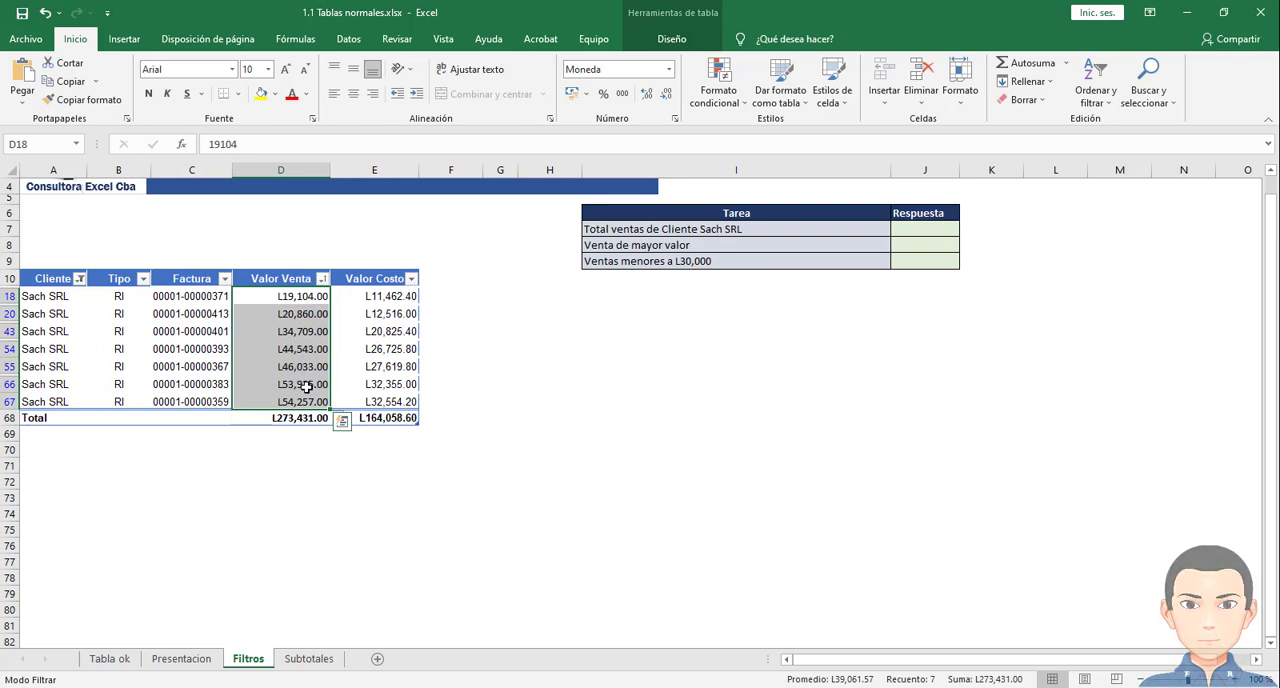
drag(294, 300, 293, 399)
key(ctrl+q)
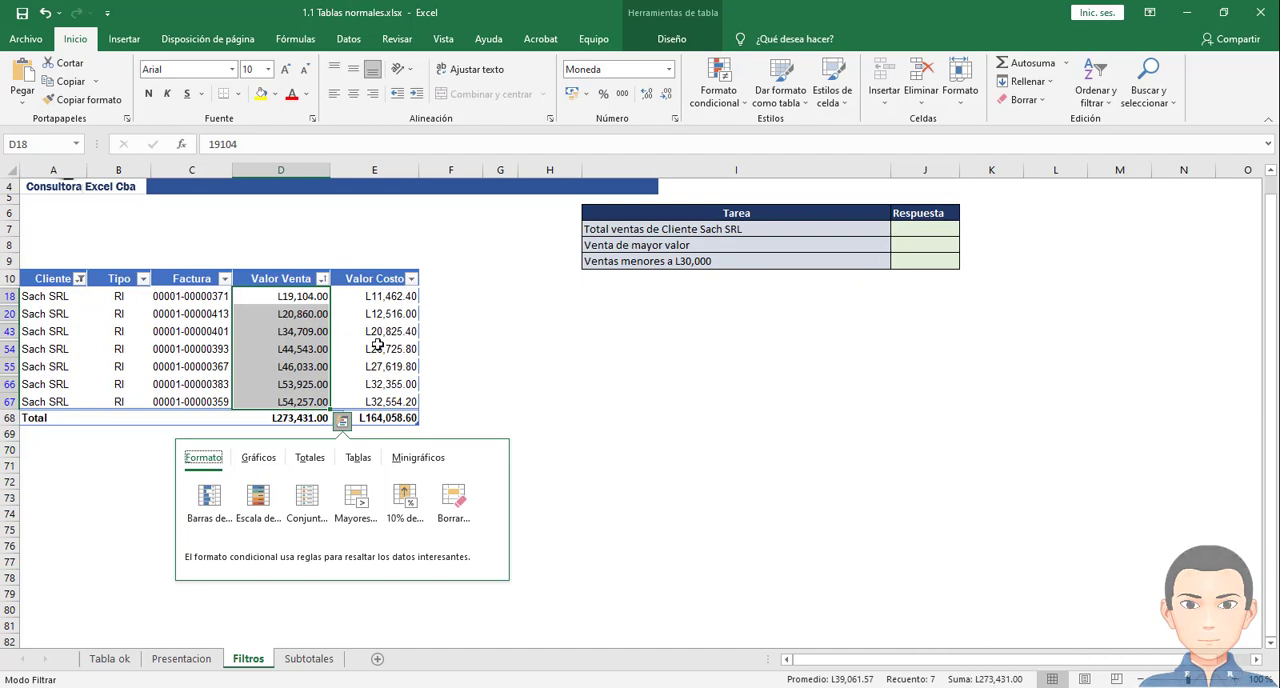
click(292, 418)
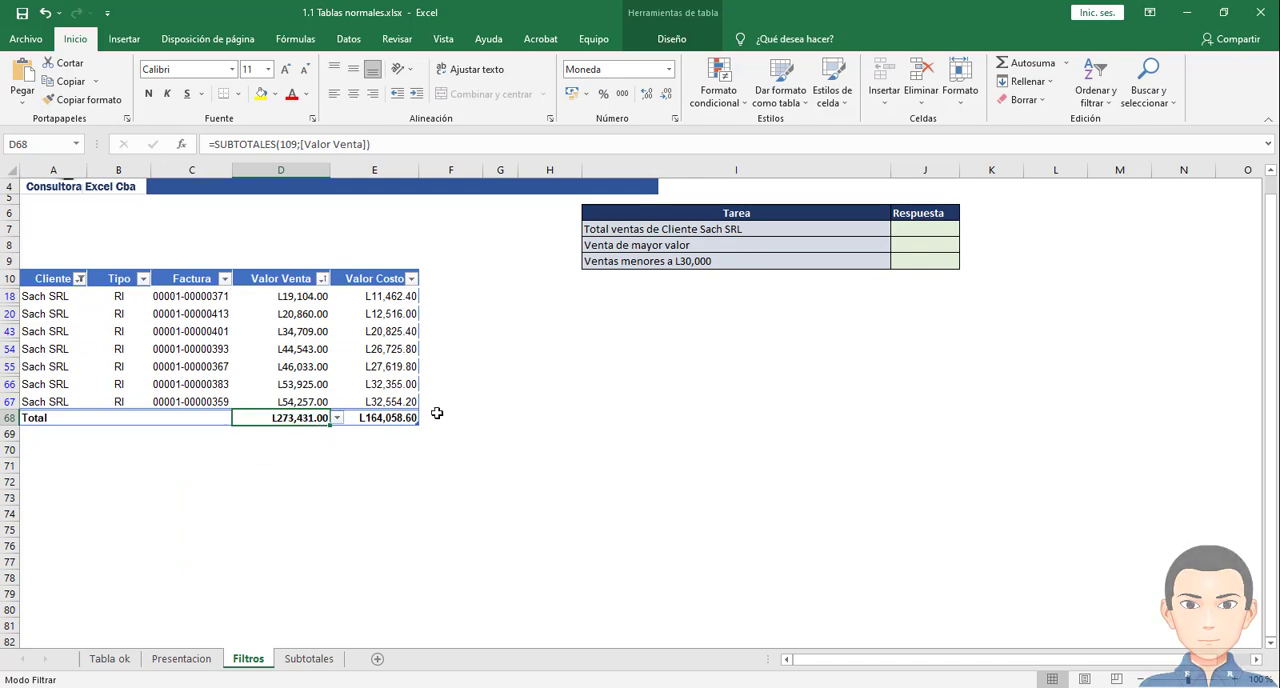
- Enter 273431 as the answer for Total ventas de Cliente Sach SRL in cell J7
click(919, 230)
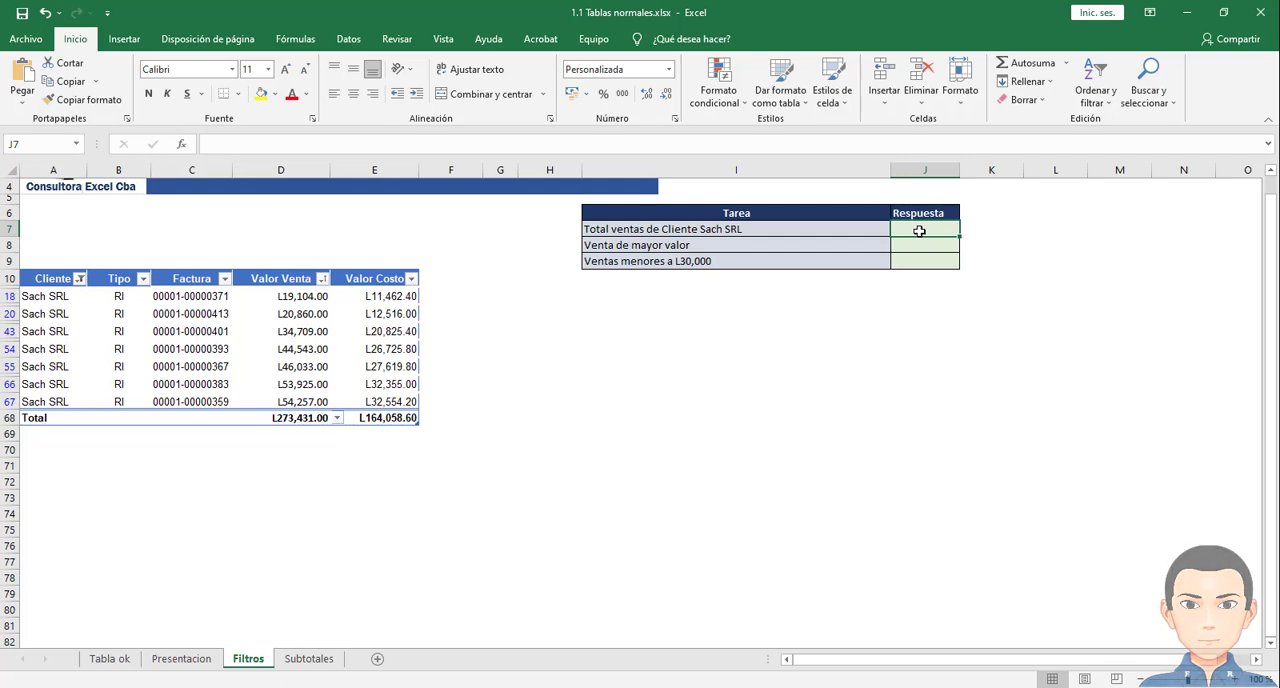
text(273431)
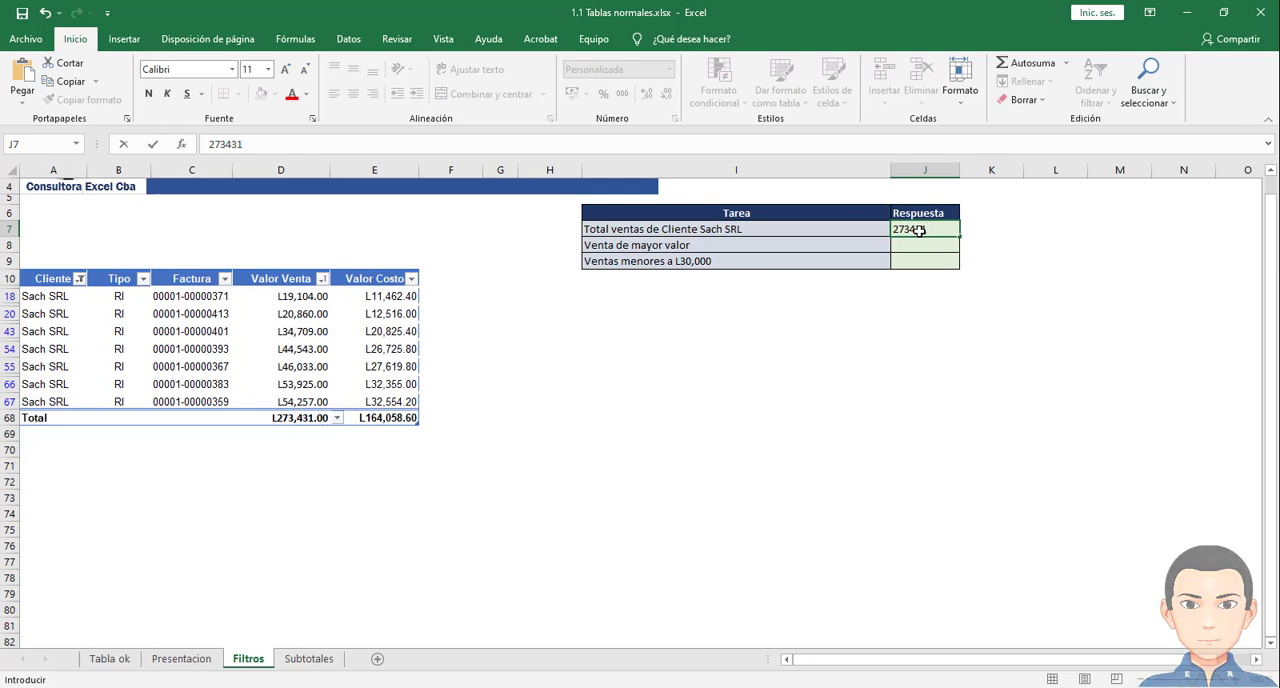
key(Return)
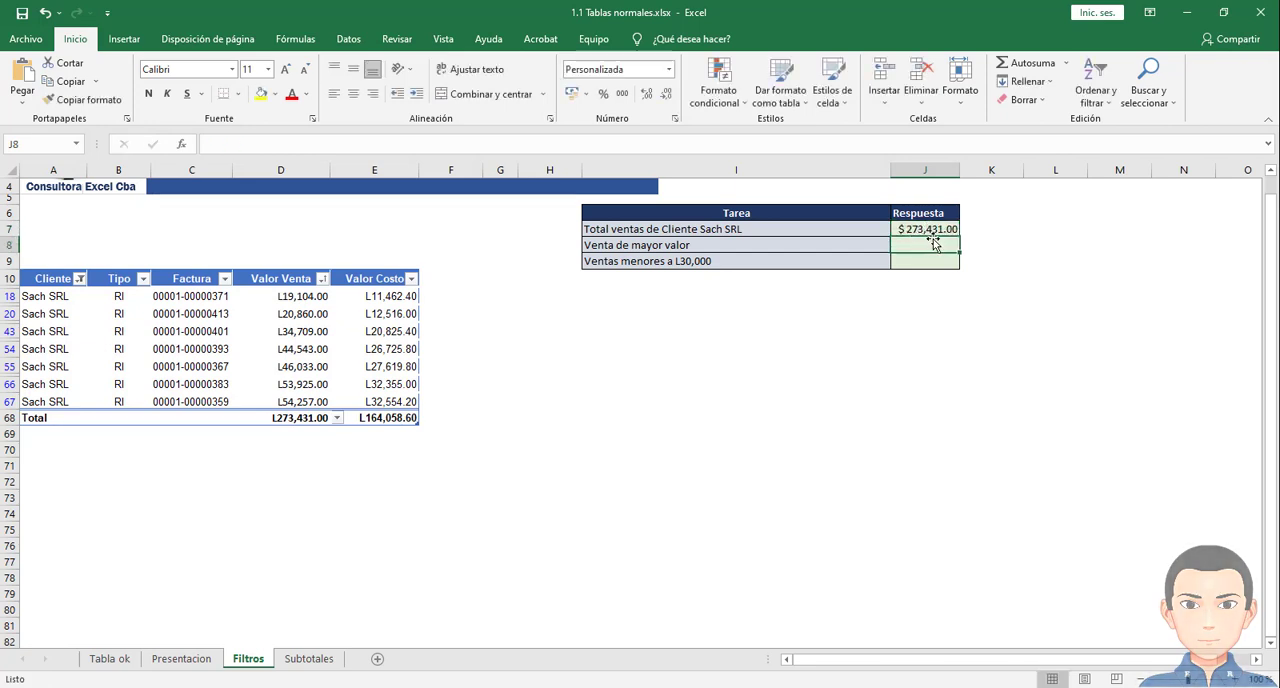
click(946, 232)
drag(952, 240, 964, 267)
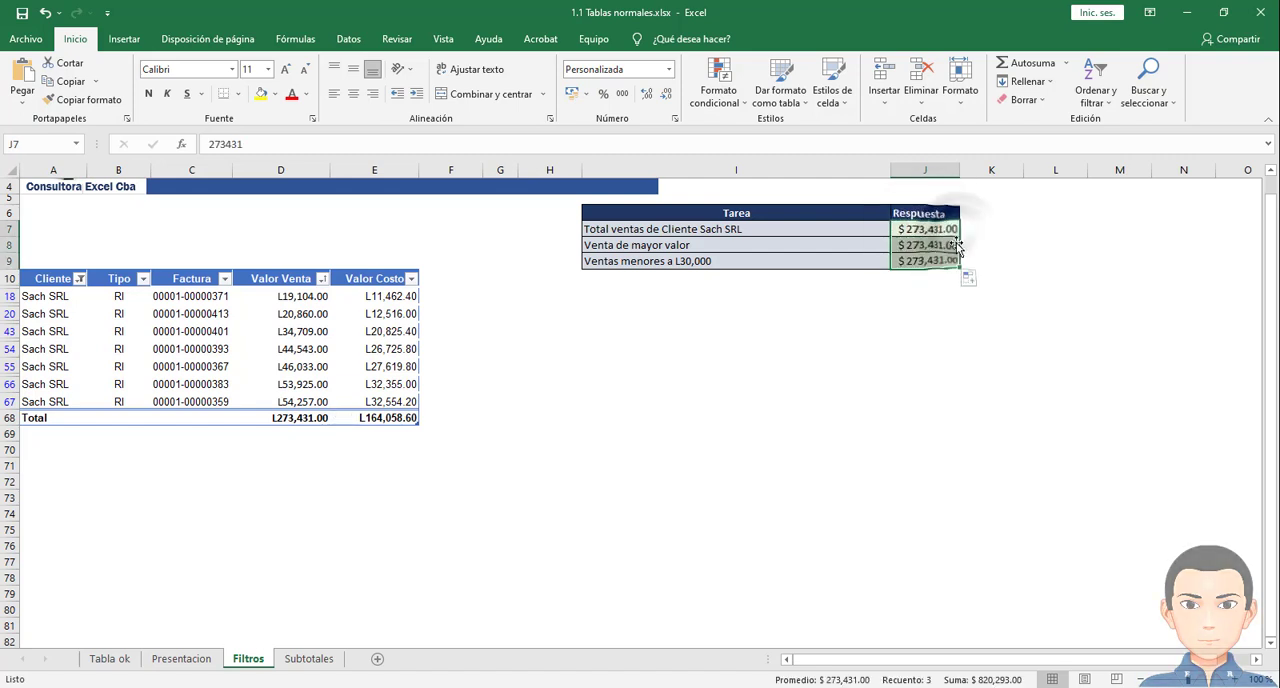
click(668, 69)
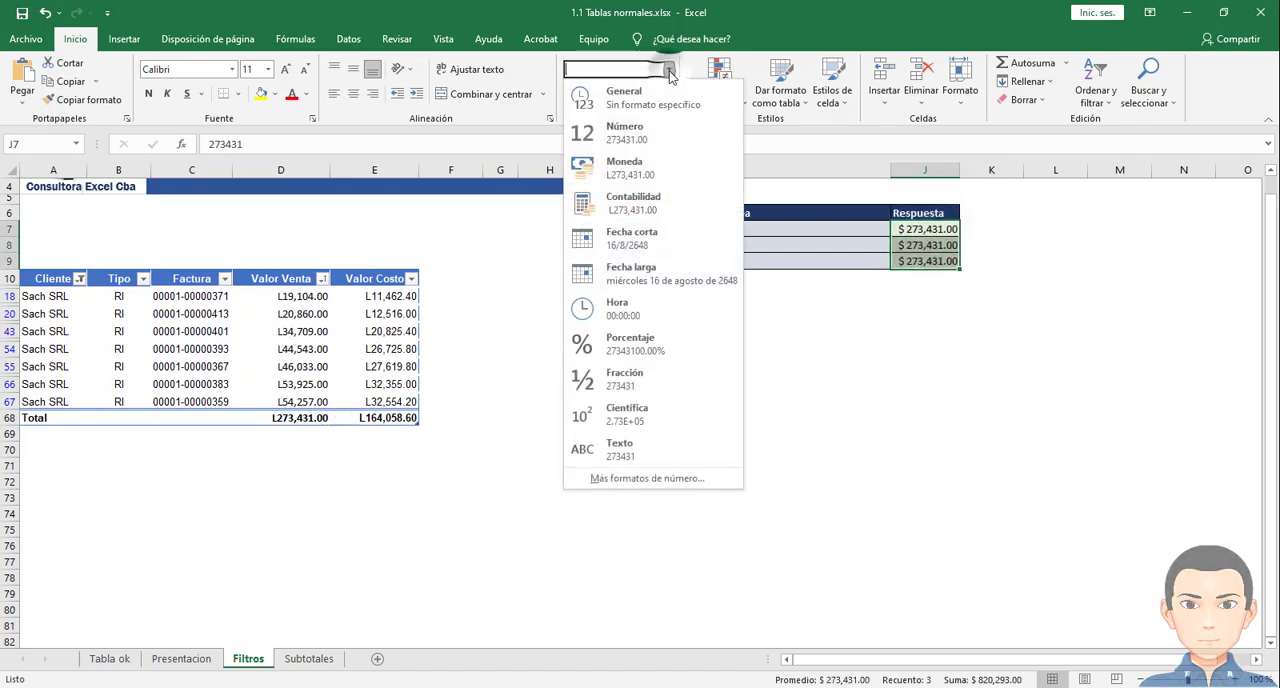
click(641, 184)
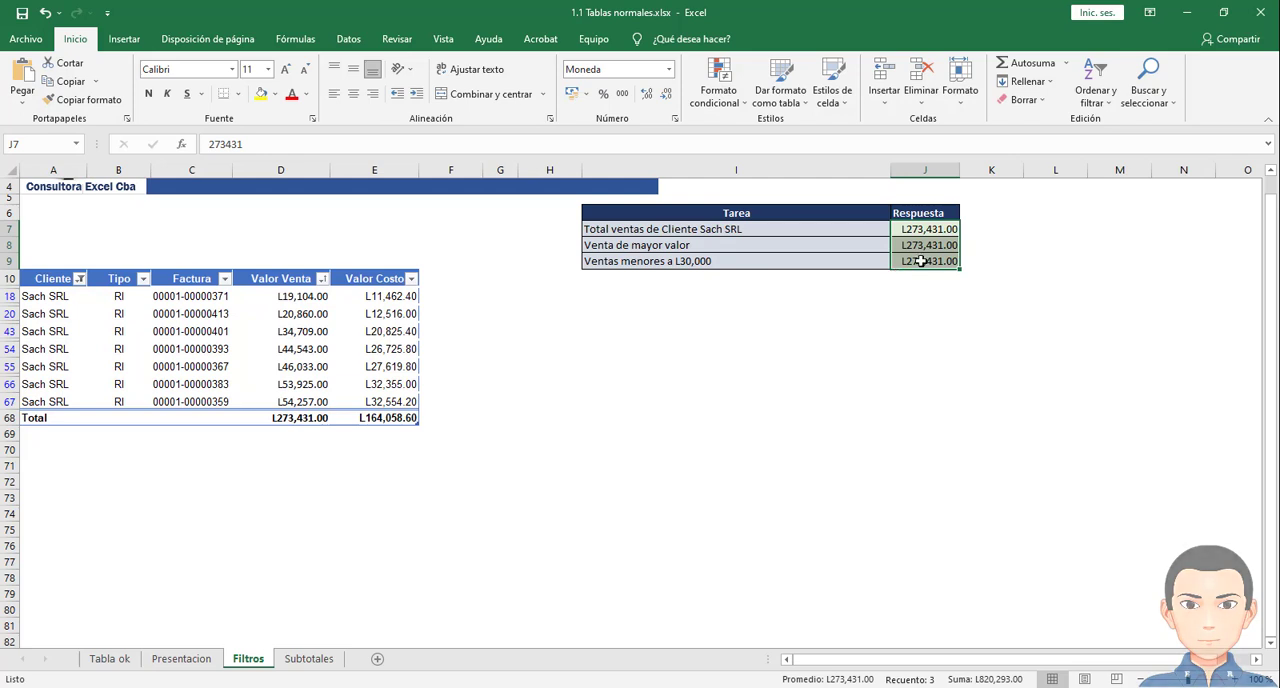
click(938, 235)
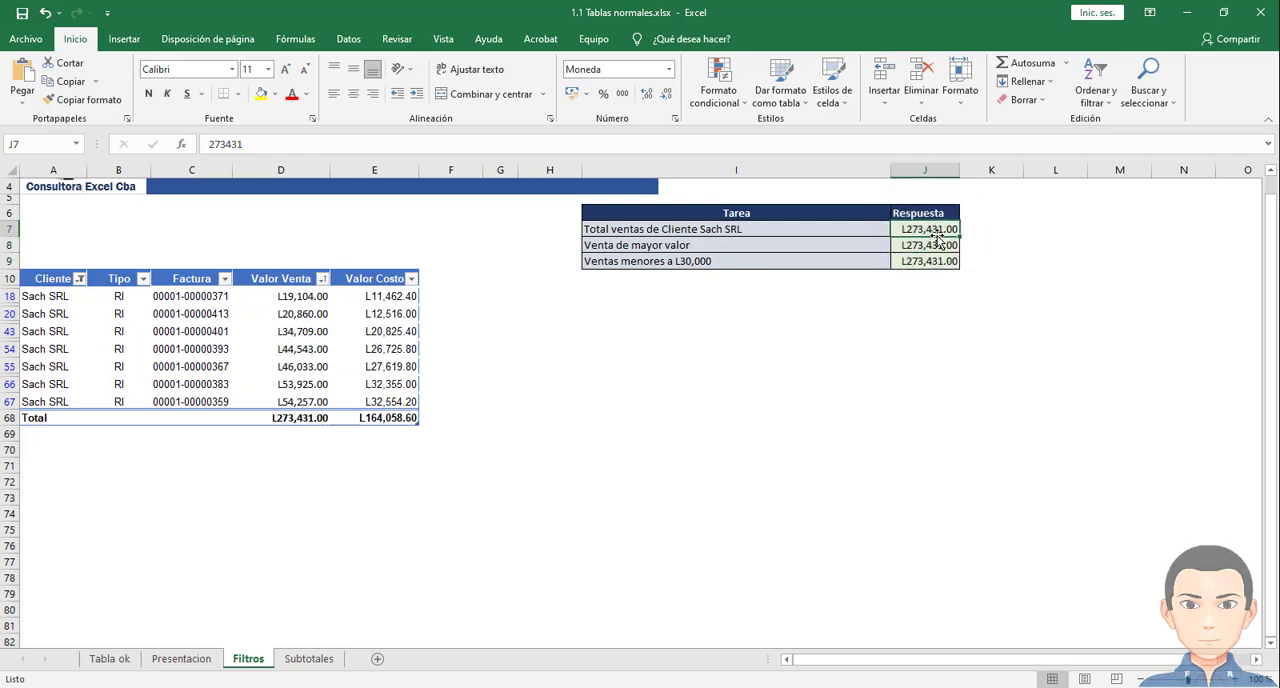
key(ctrl+z)
key(ctrl+z)
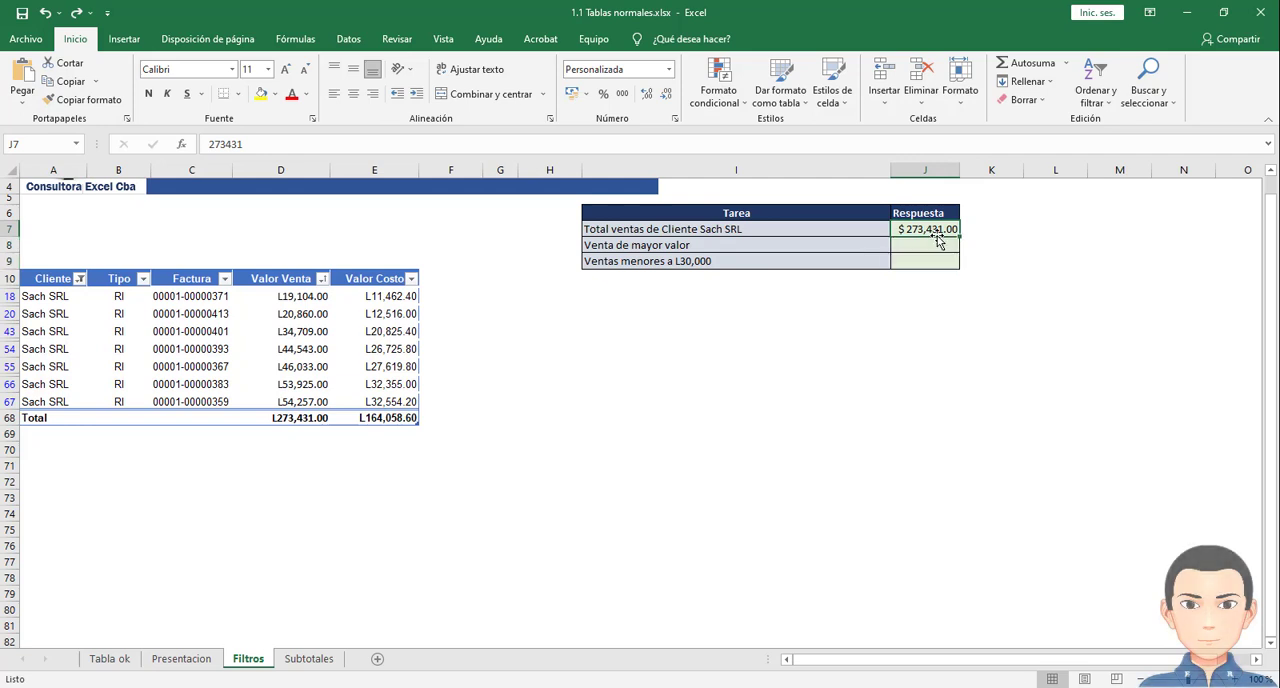
- Apply the Moneda number format to the Sach SRL sales answer in cell J7
click(669, 69)
click(626, 167)
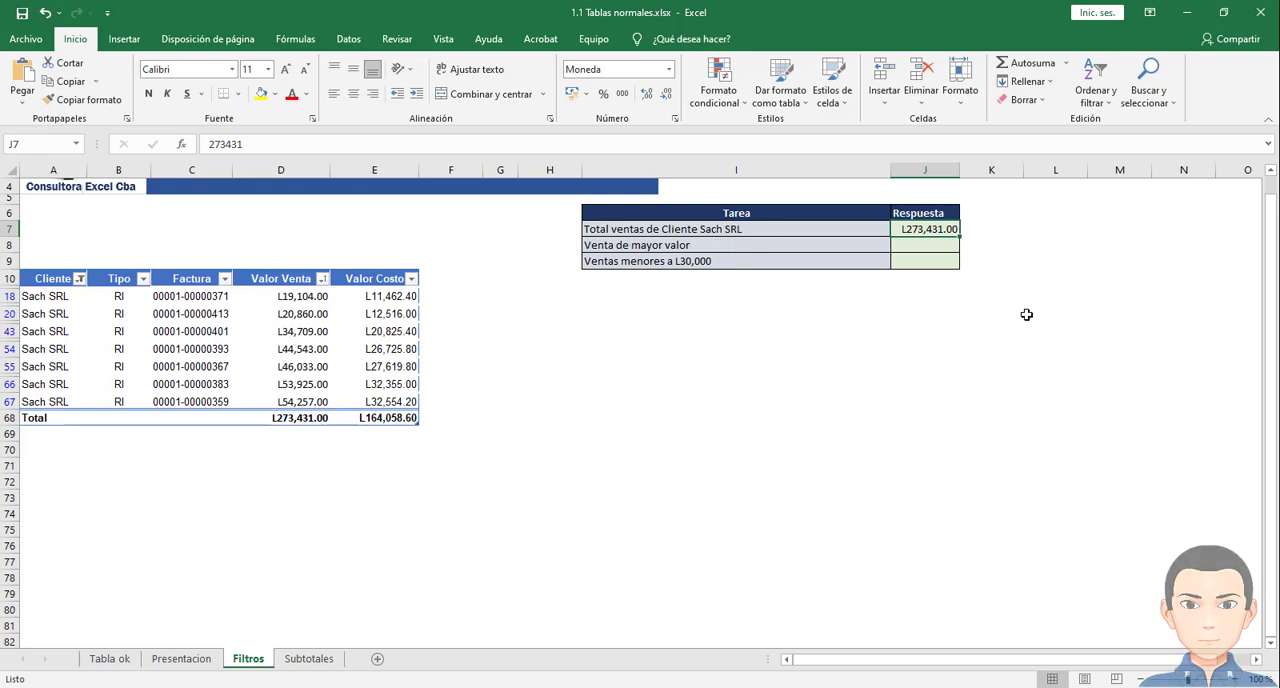
drag(930, 228, 928, 258)
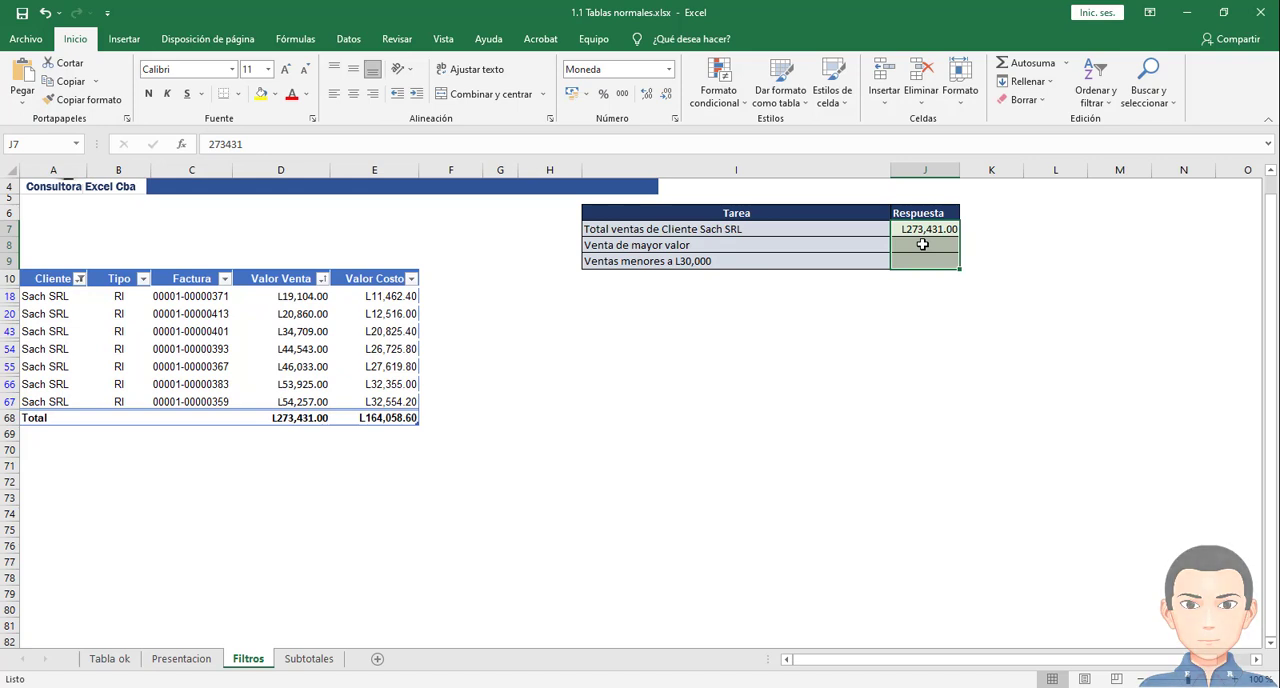
click(922, 230)
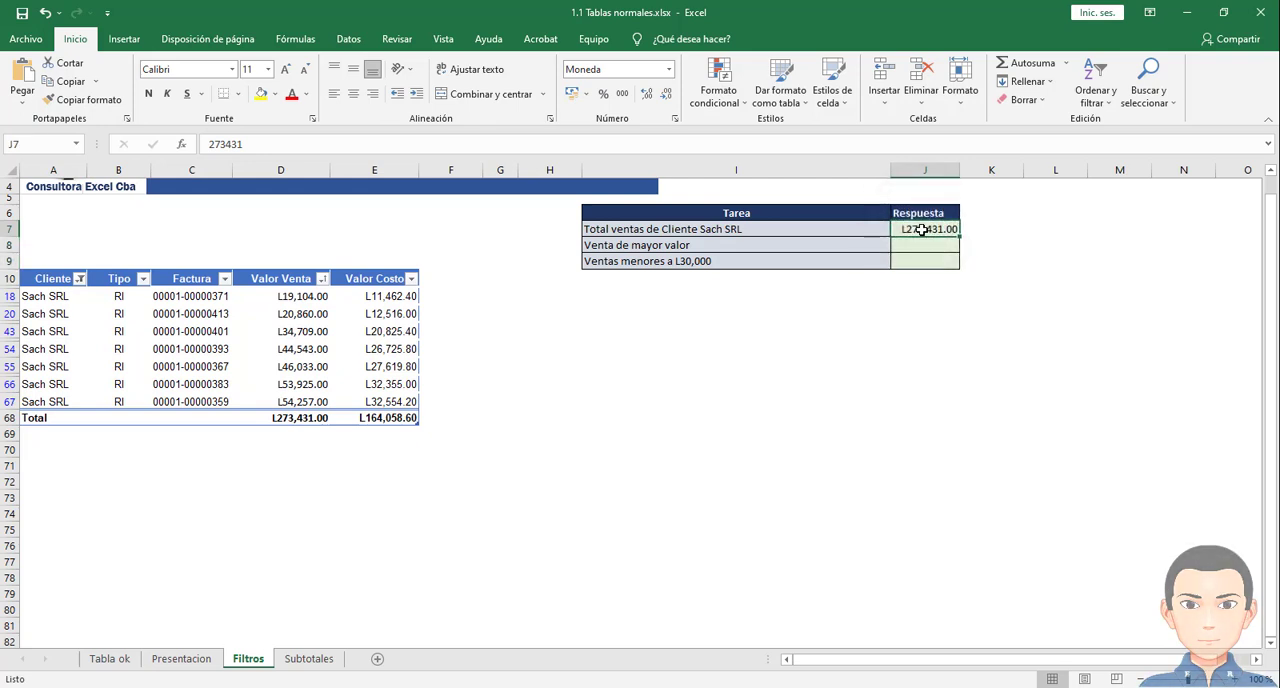
drag(921, 242, 919, 259)
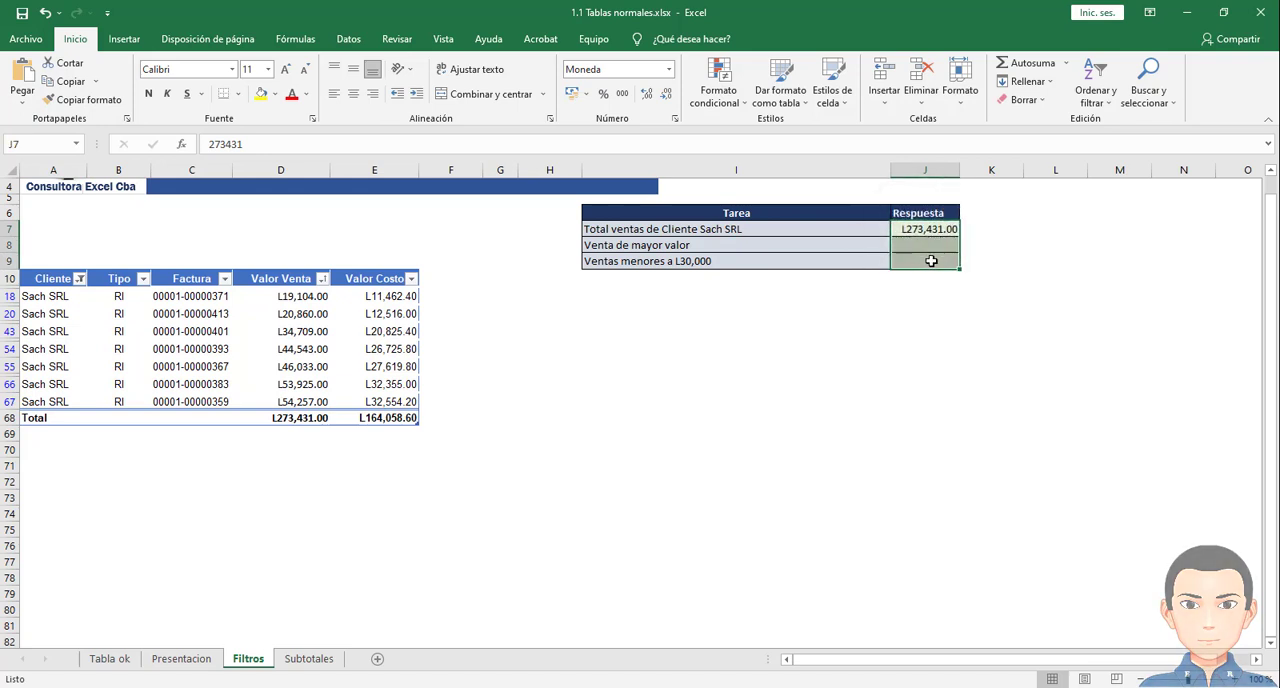
click(924, 232)
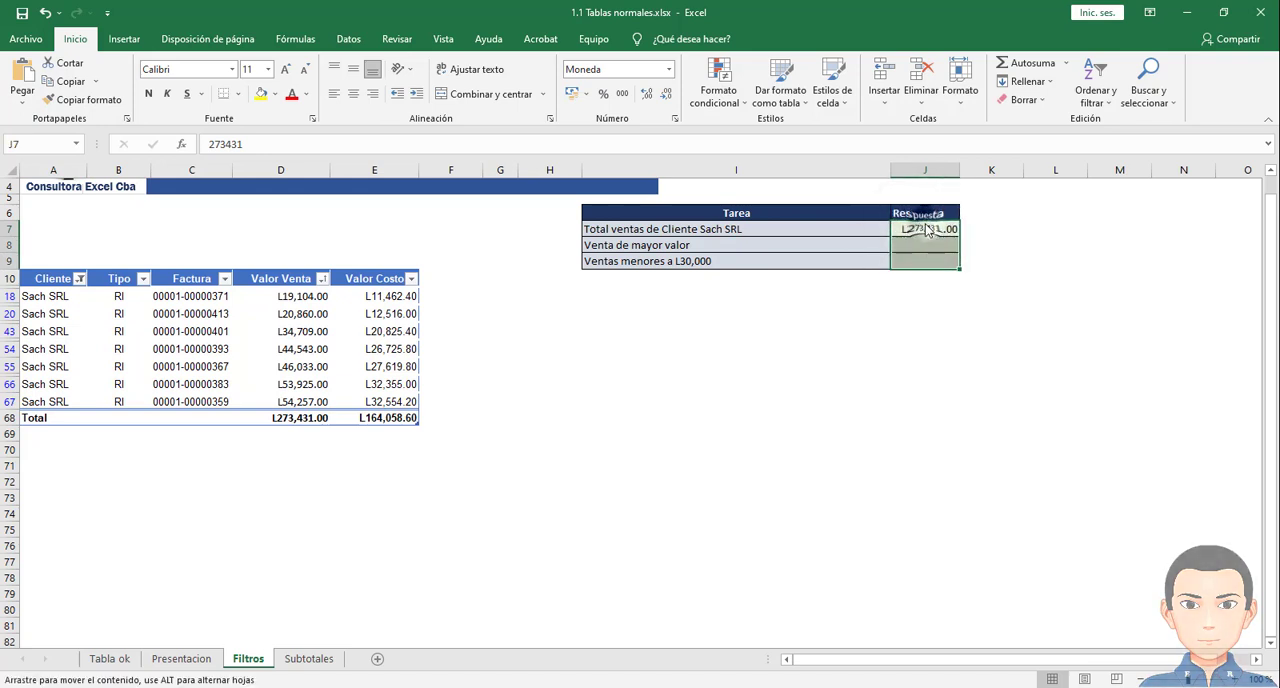
drag(924, 232, 921, 278)
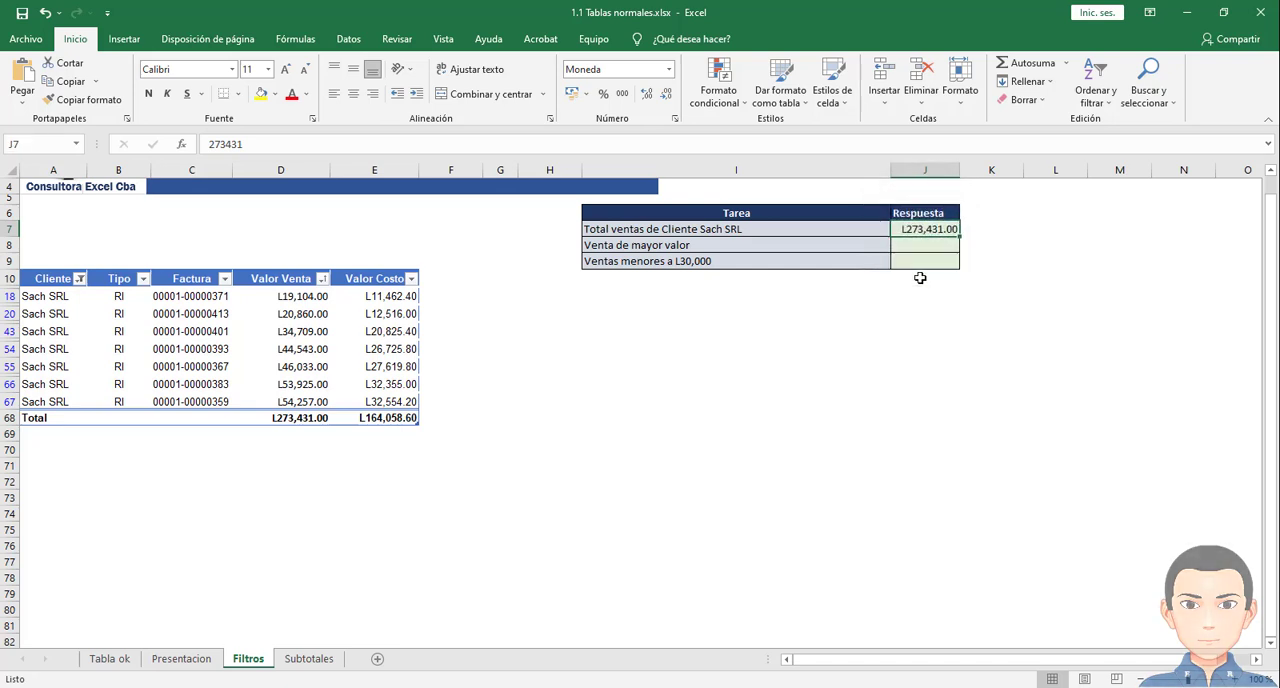
drag(921, 231, 923, 282)
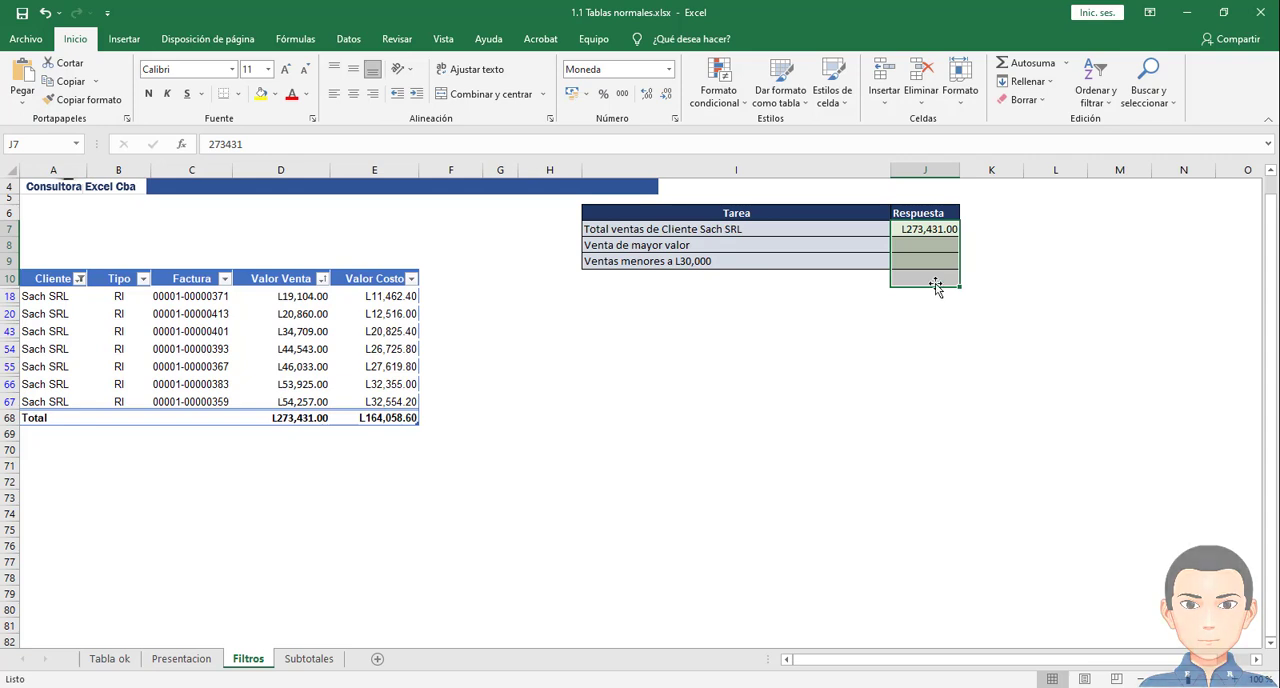
- Select all clients again in the Cliente column filter of the sales table
click(82, 279)
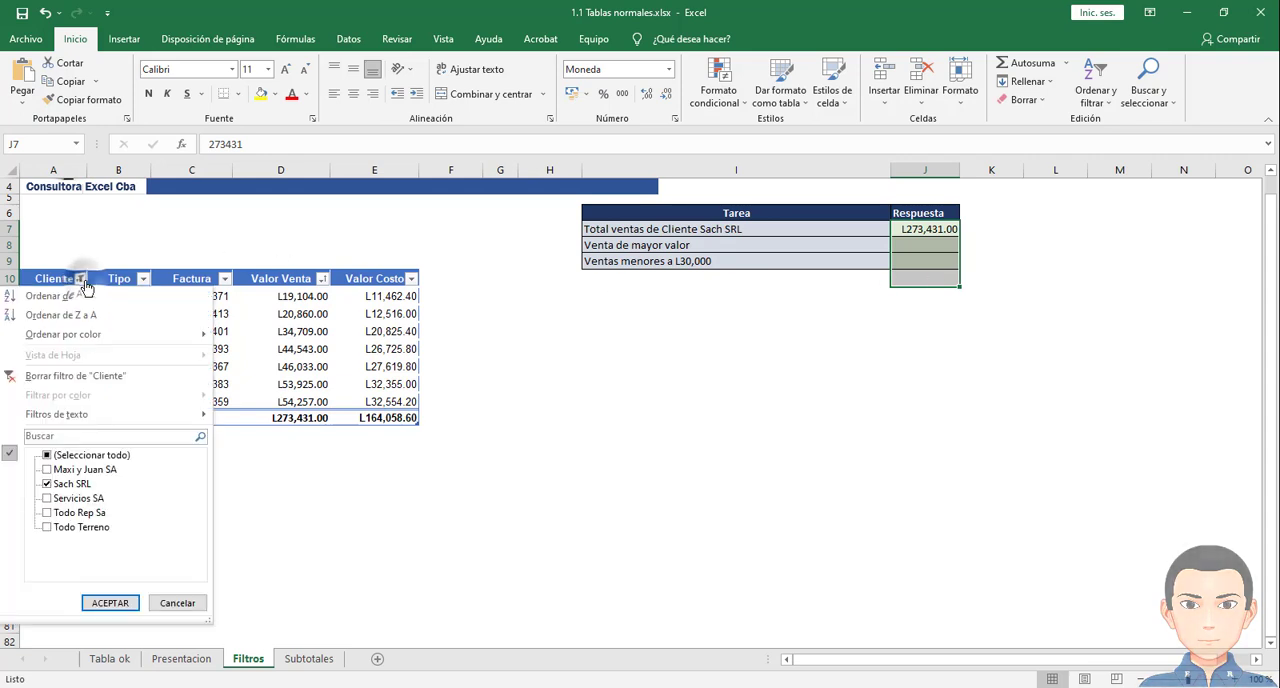
click(46, 455)
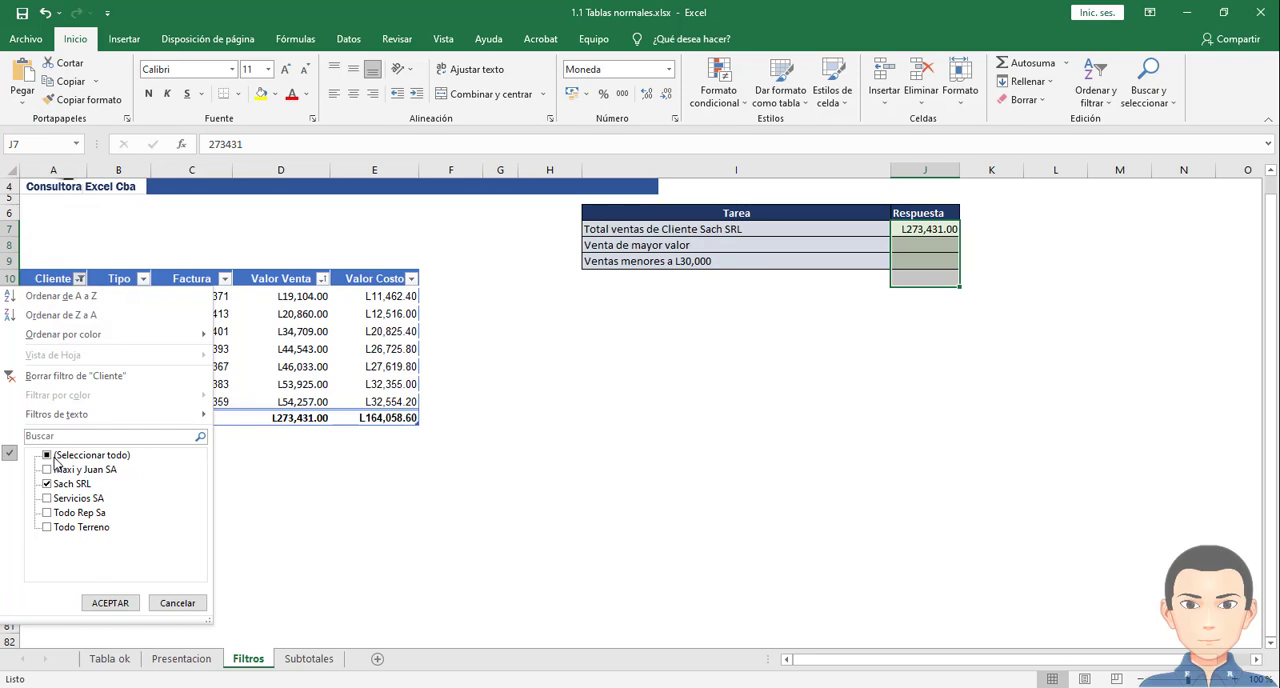
click(108, 603)
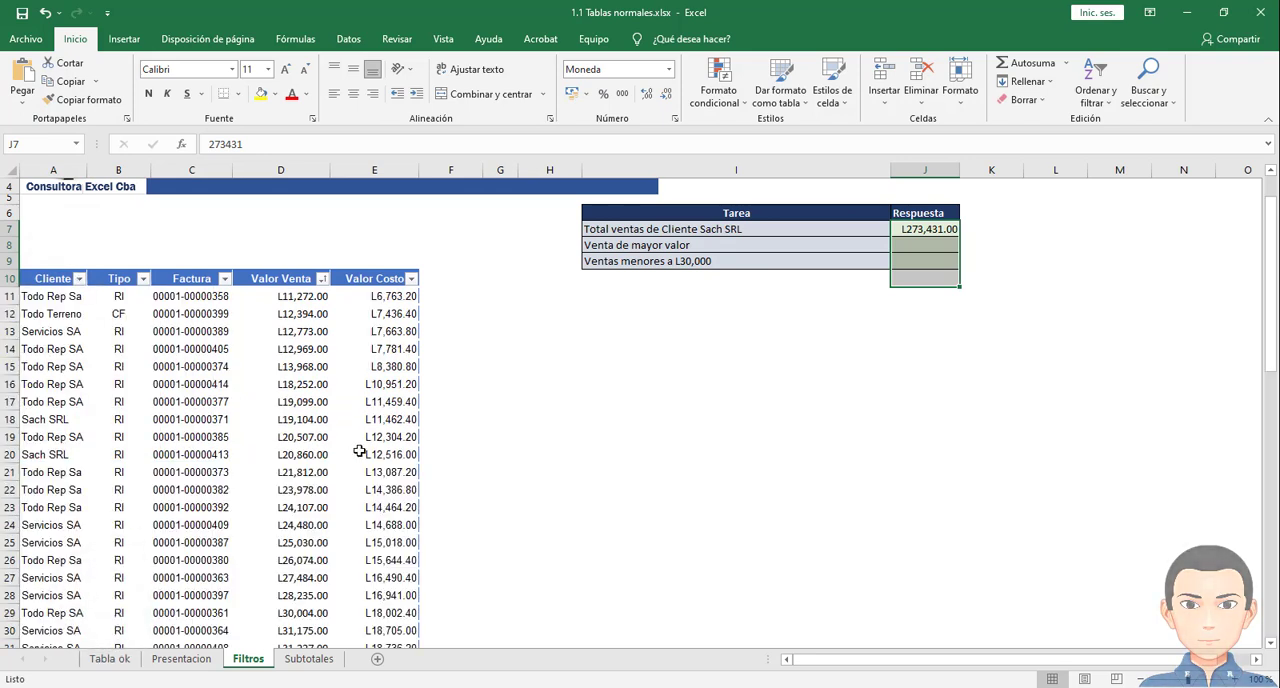
- Sort the sales table by Valor Venta from largest to smallest and select the first sale amount
click(635, 248)
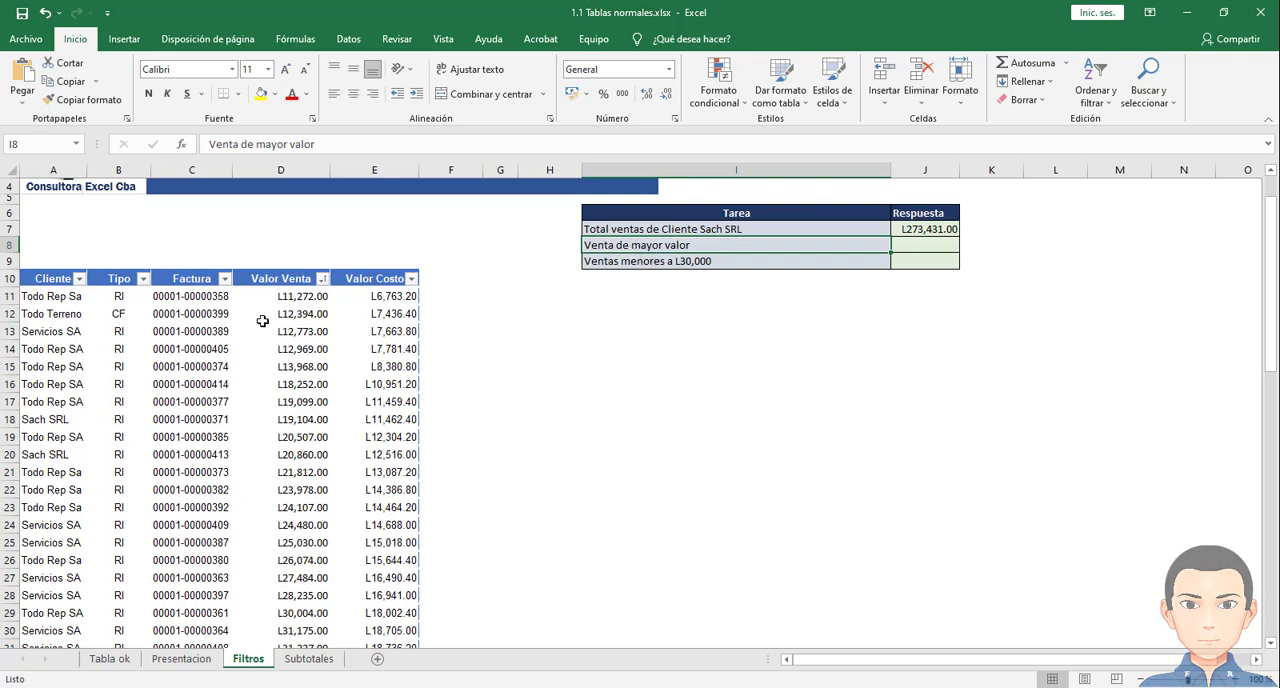
click(322, 279)
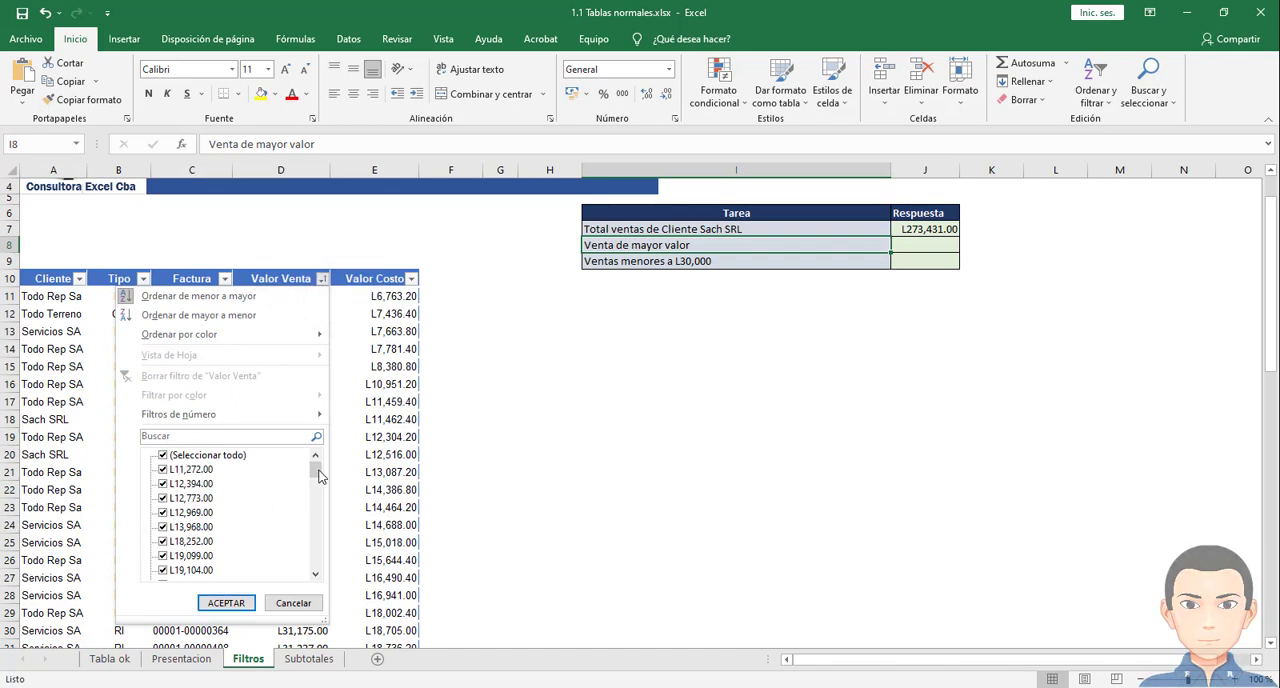
mouse_move(316, 476)
mouse_down()
mouse_move(313, 567)
mouse_move(315, 465)
mouse_up()
click(228, 316)
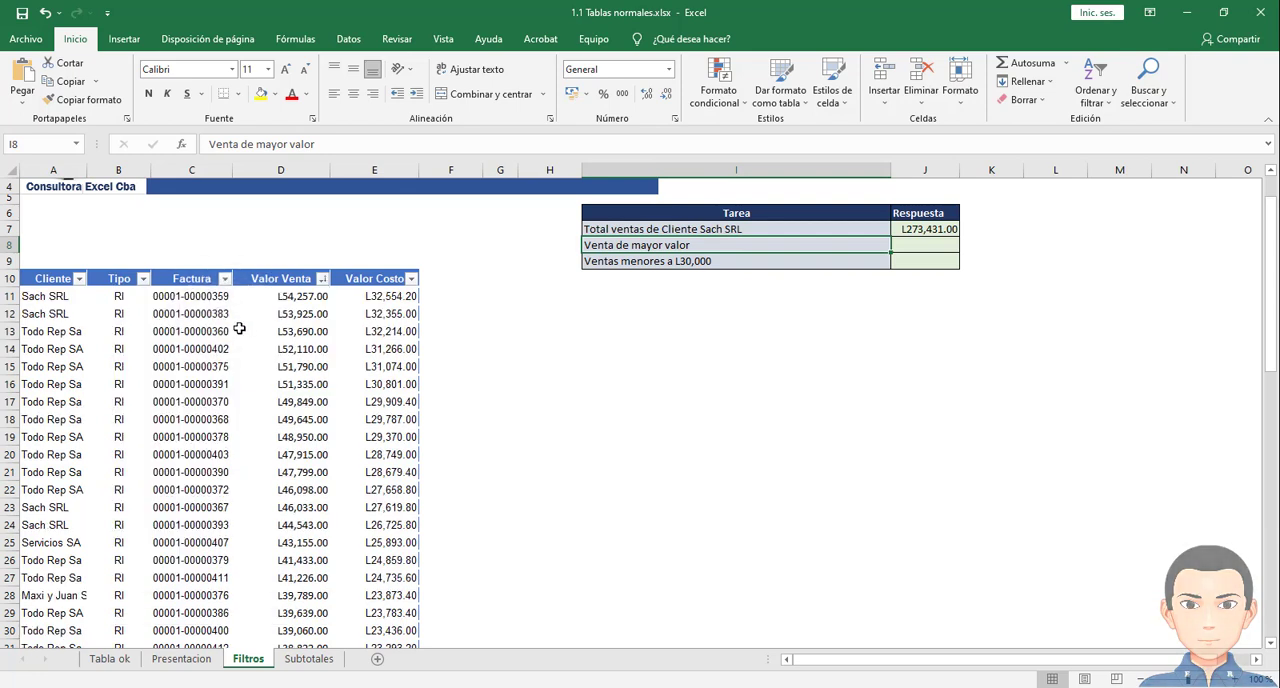
drag(55, 297, 336, 230)
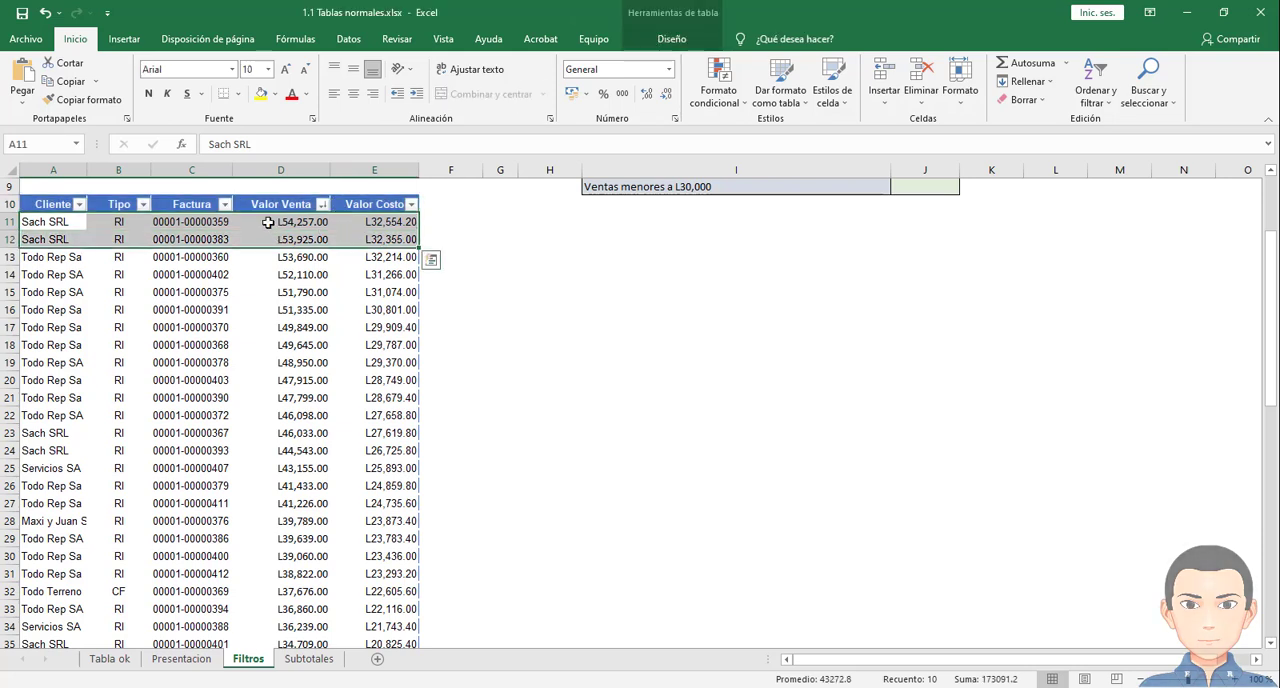
click(275, 224)
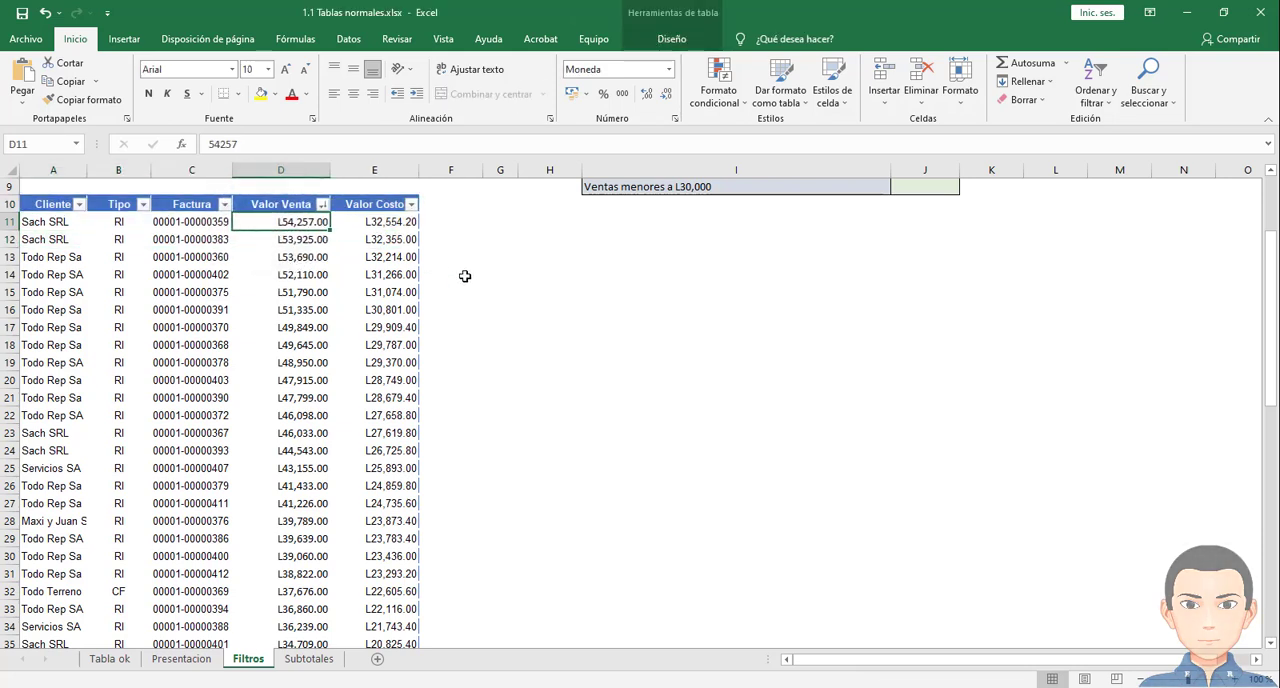
- Enter 54,257 as the Venta de mayor valor answer in cell J8, and clear that entry
scroll(760, 290, up, 1)
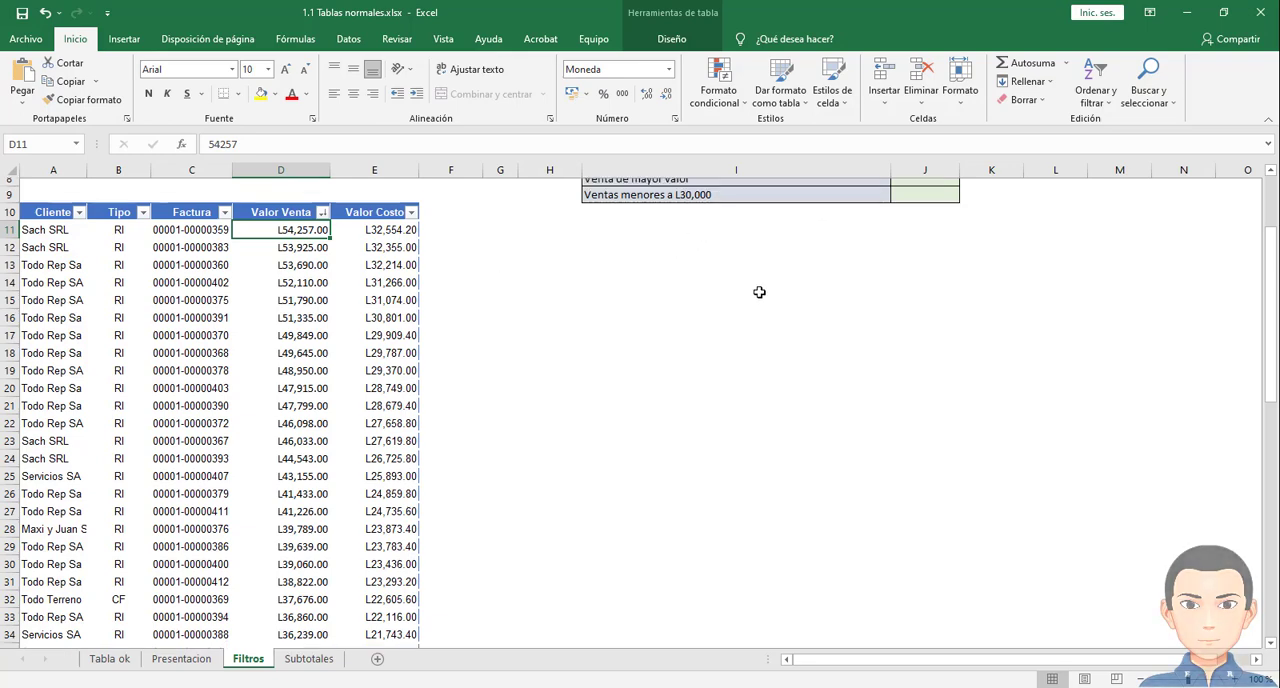
click(943, 222)
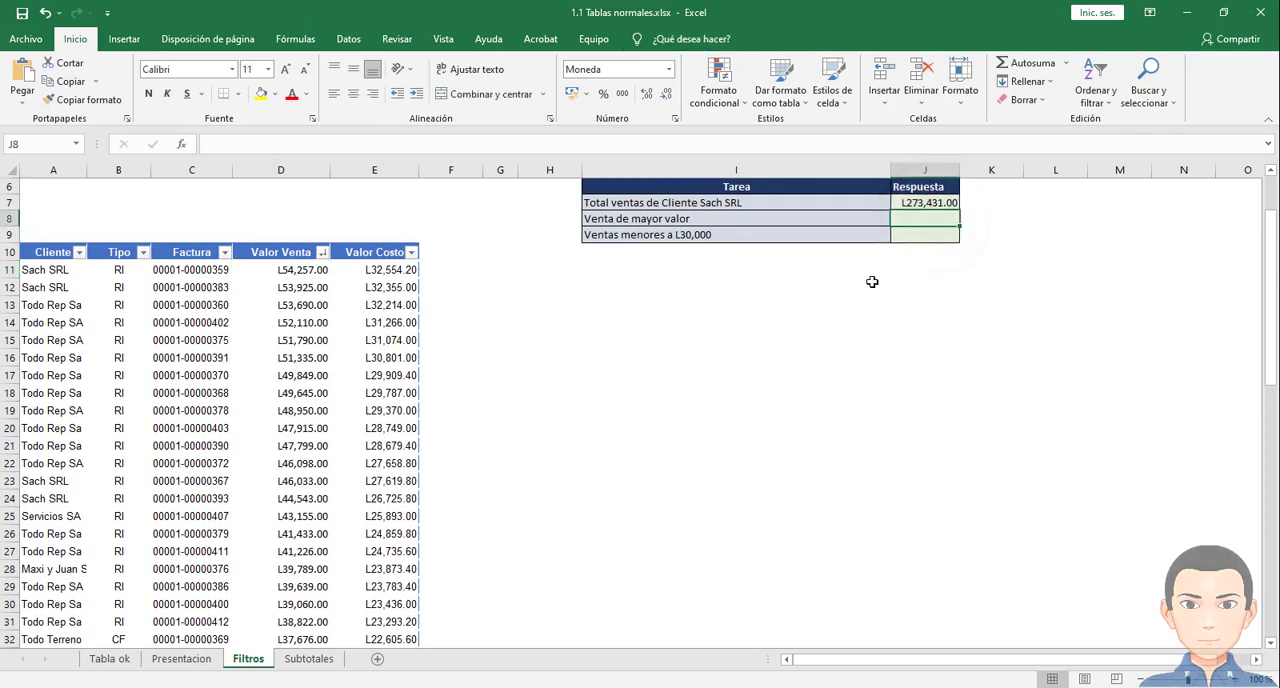
text(54)
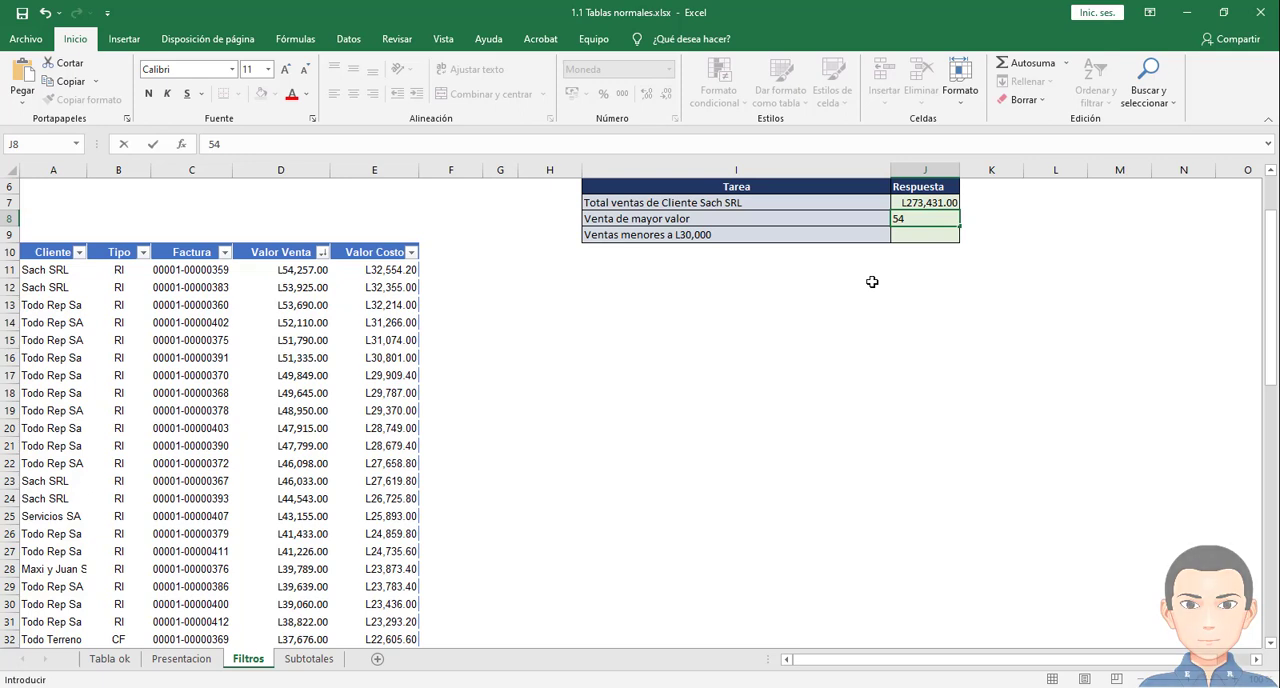
text(,257)
key(Return)
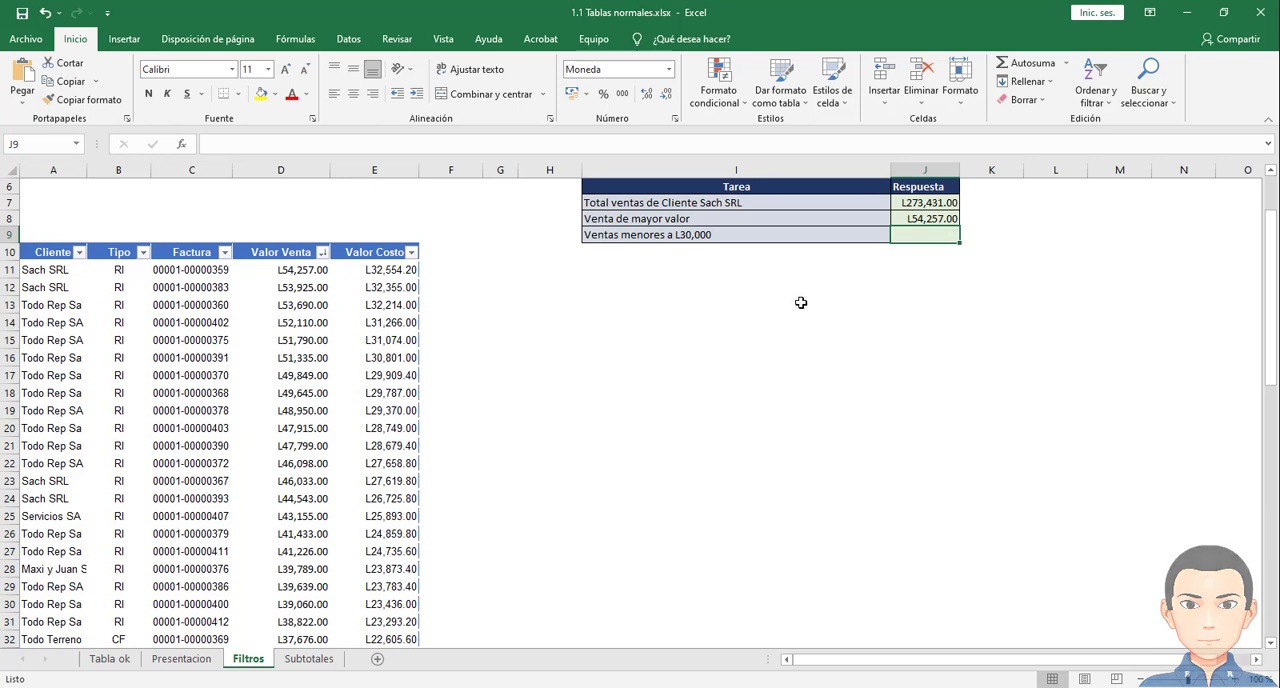
click(921, 217)
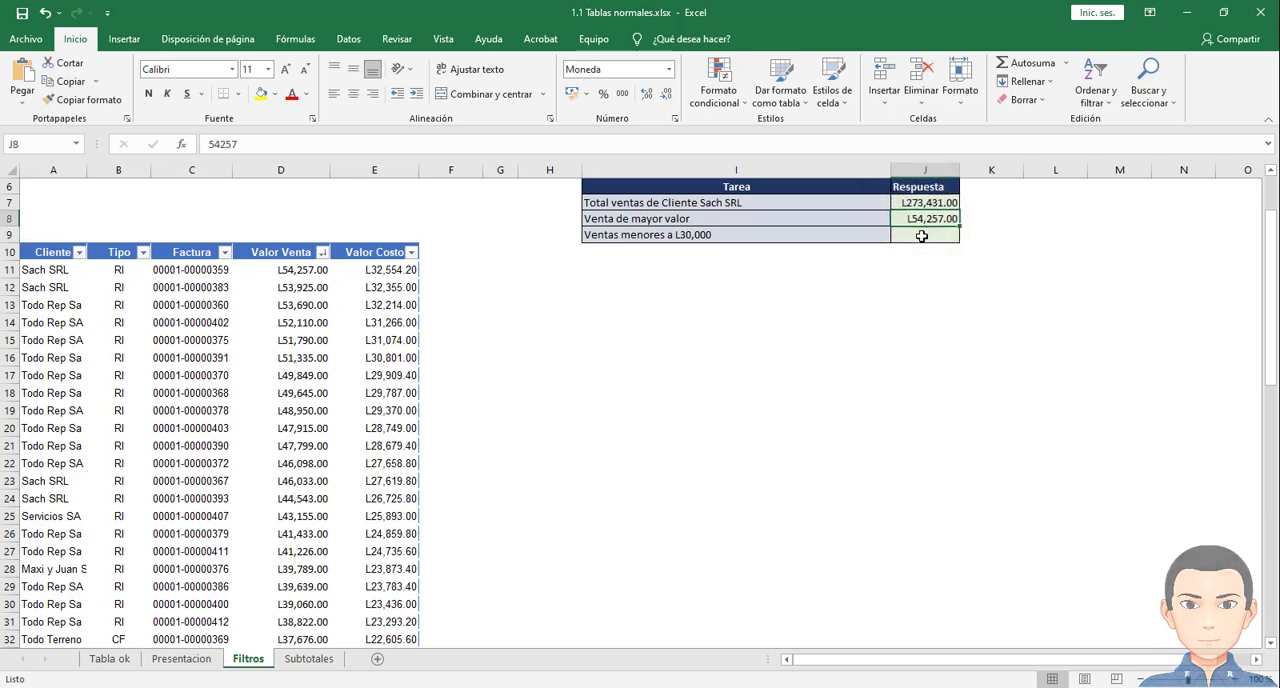
key(Delete)
- Copy the highest Valor Venta amount from cell D11 into the Venta de mayor valor answer cell J8
click(302, 270)
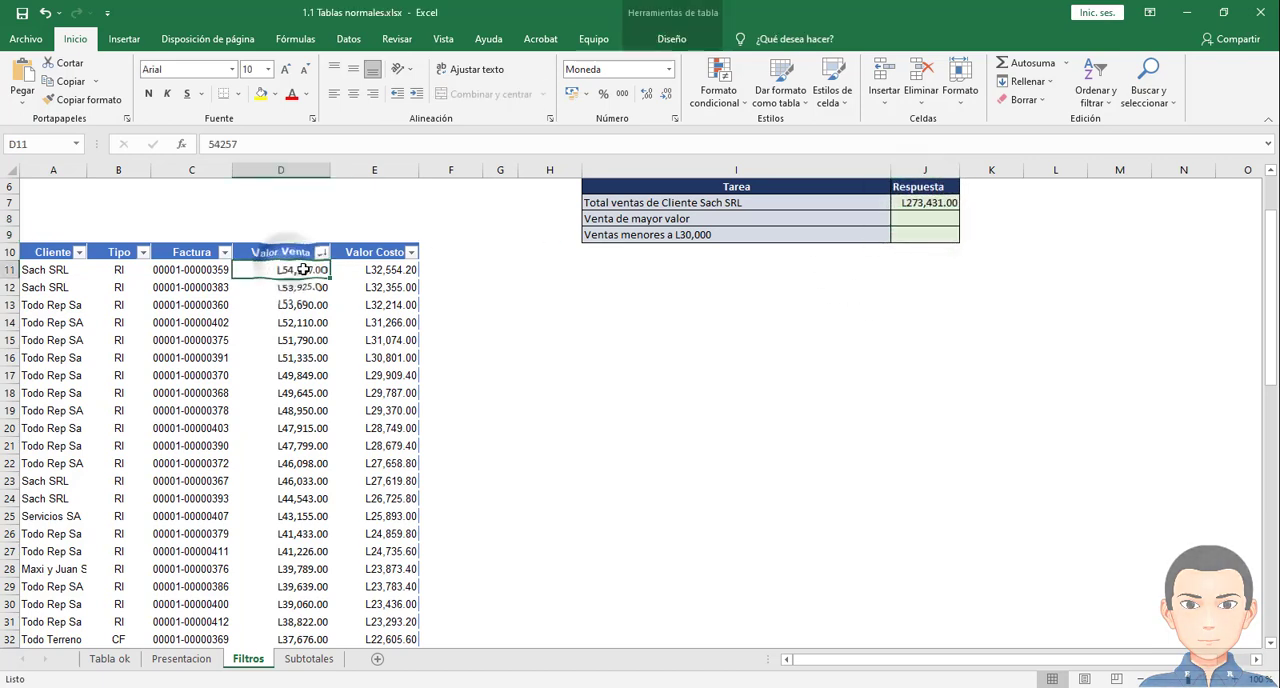
key(ctrl+c)
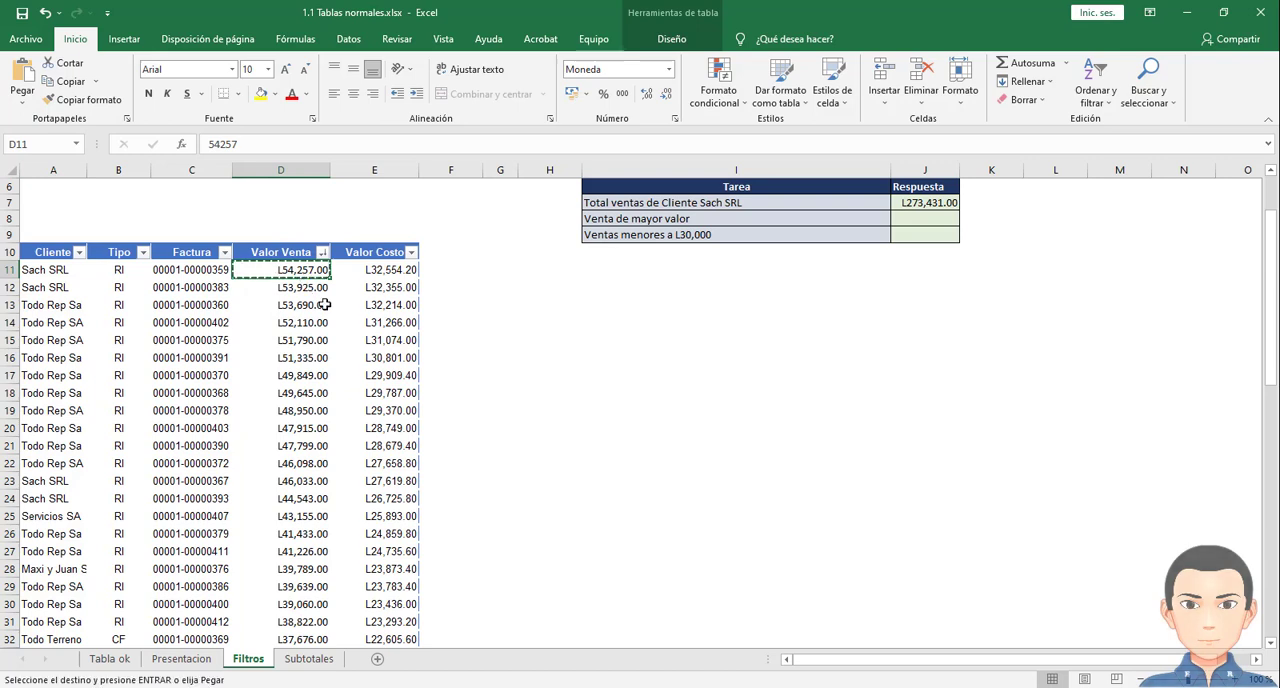
click(910, 223)
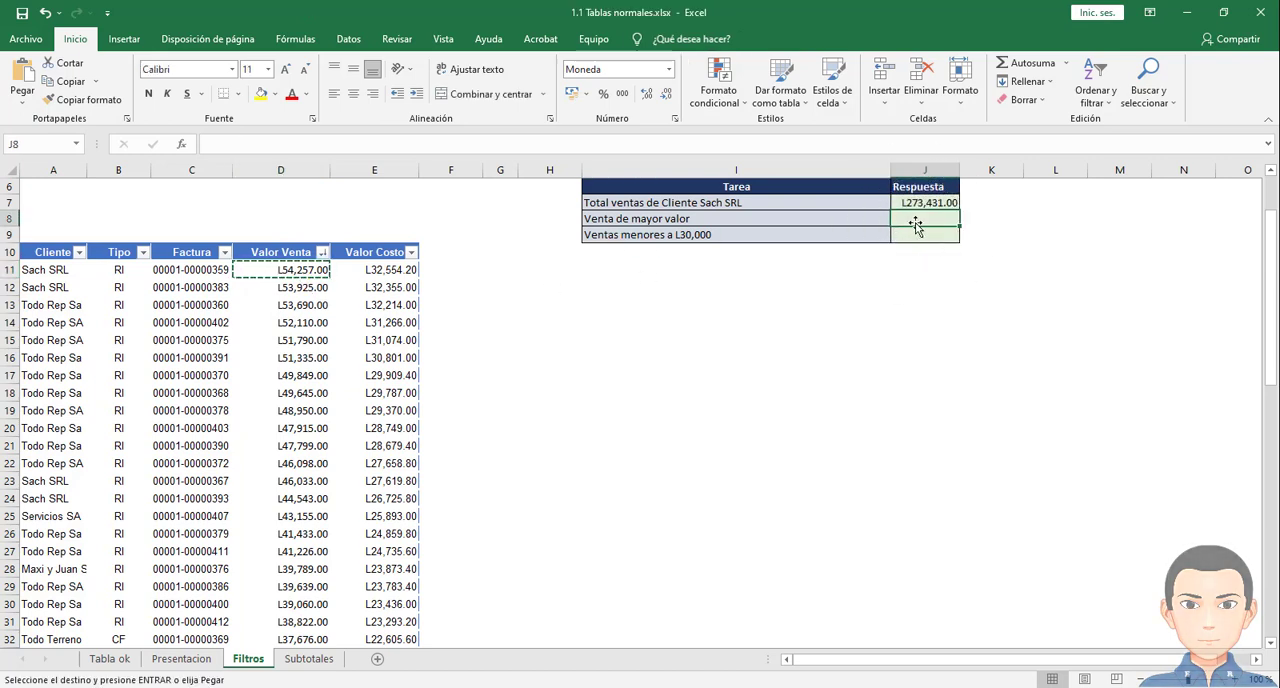
key(Return)
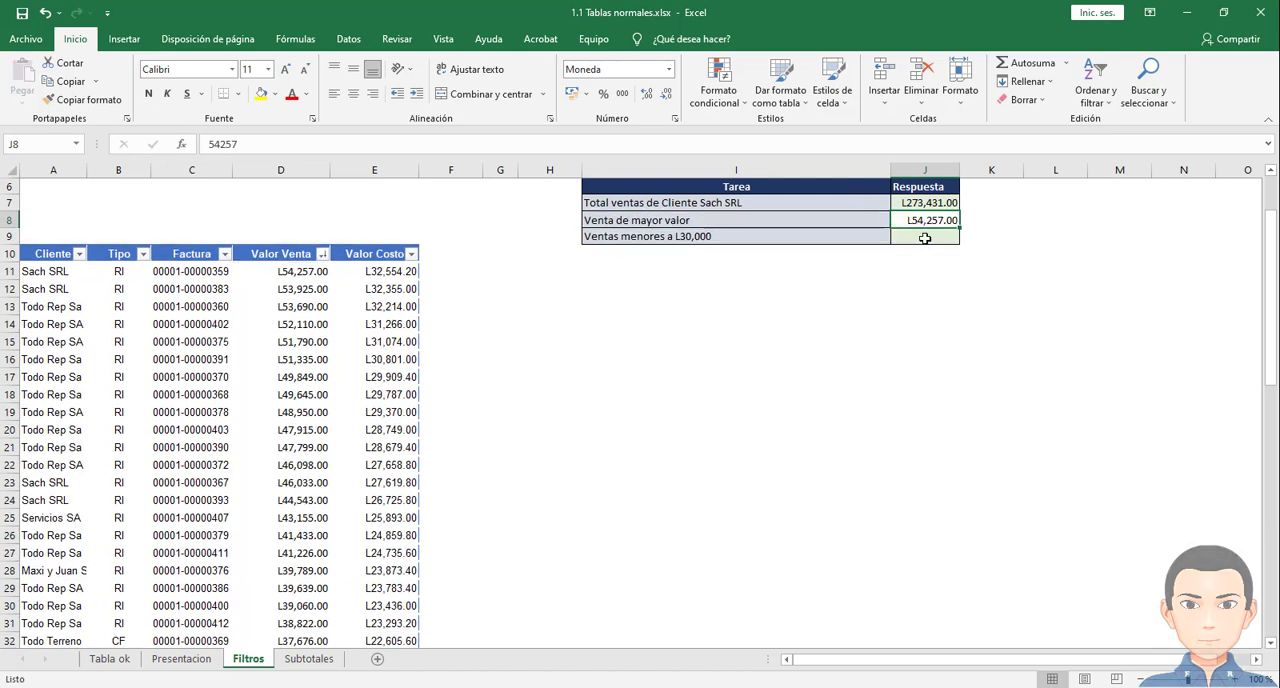
click(927, 233)
key(ctrl+z)
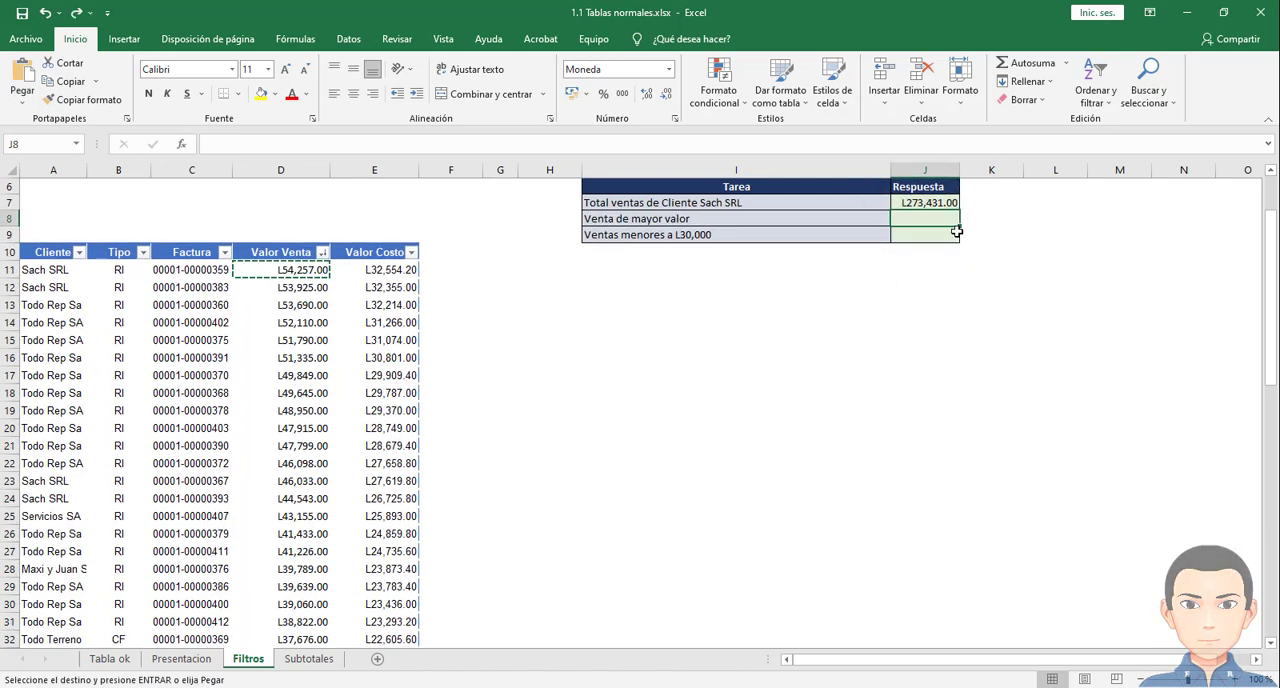
click(272, 271)
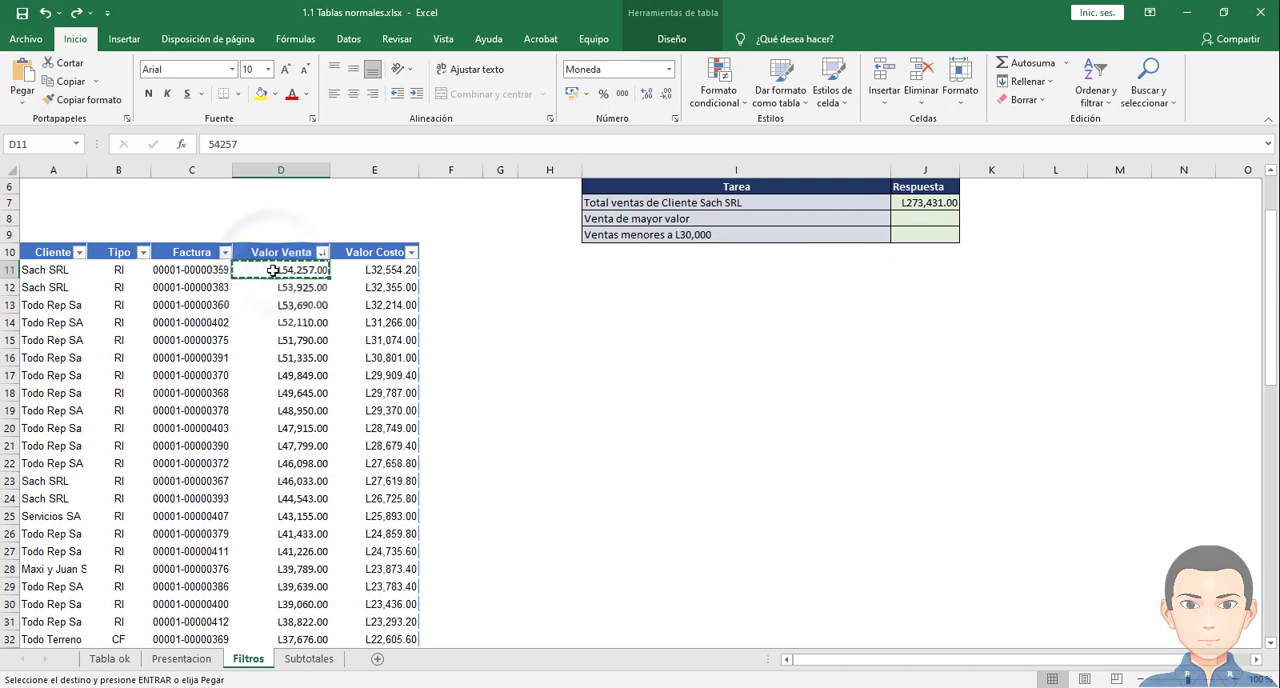
click(926, 224)
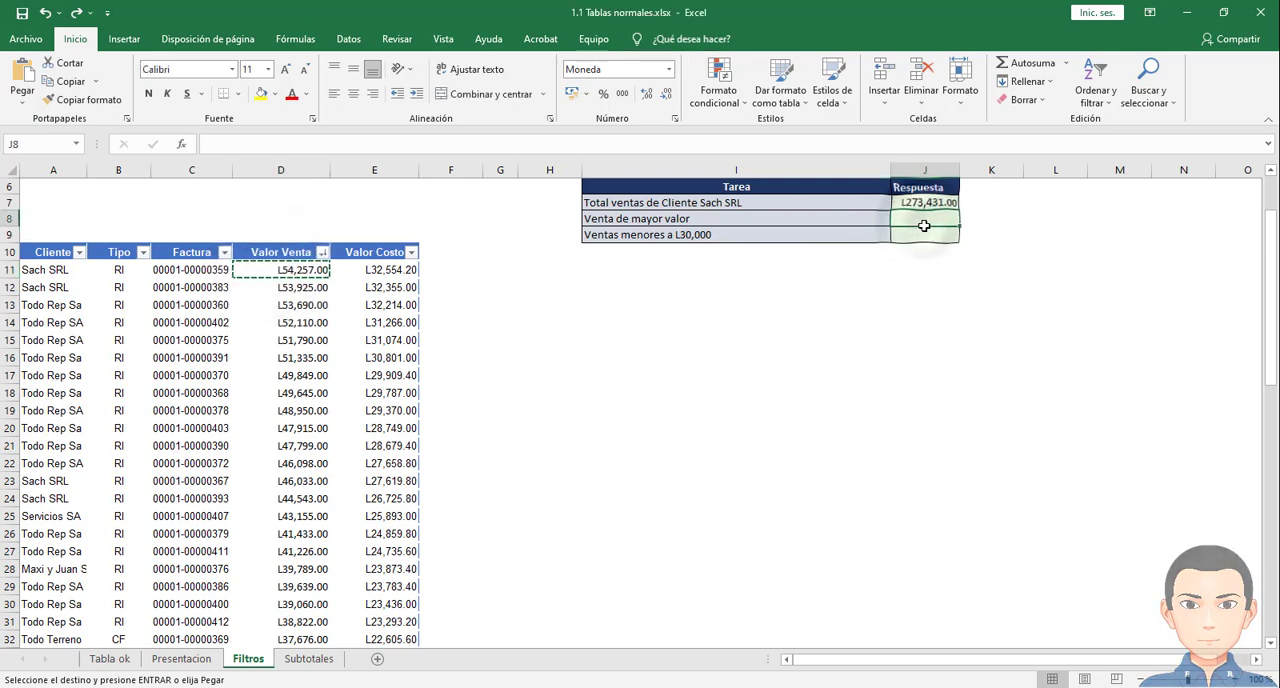
key(ctrl+v)
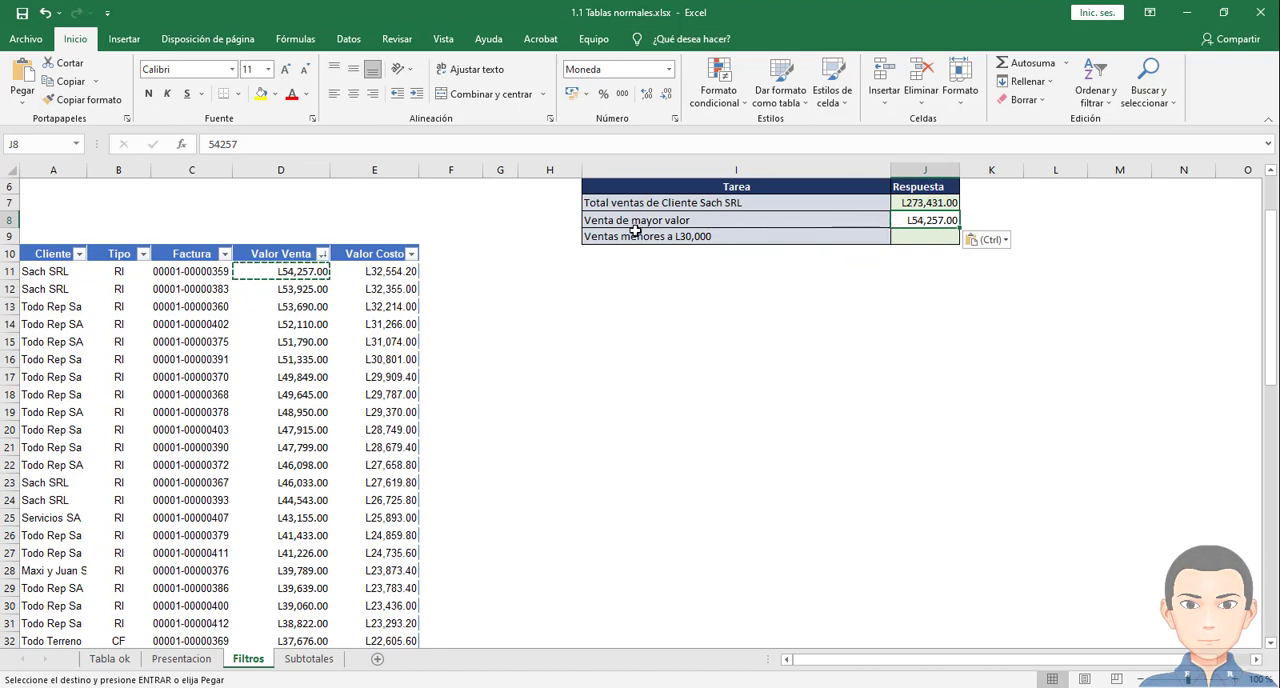
- Filter Valor Venta with Diez mejores to the superior 1 element and compare it with the answer in J8
click(279, 303)
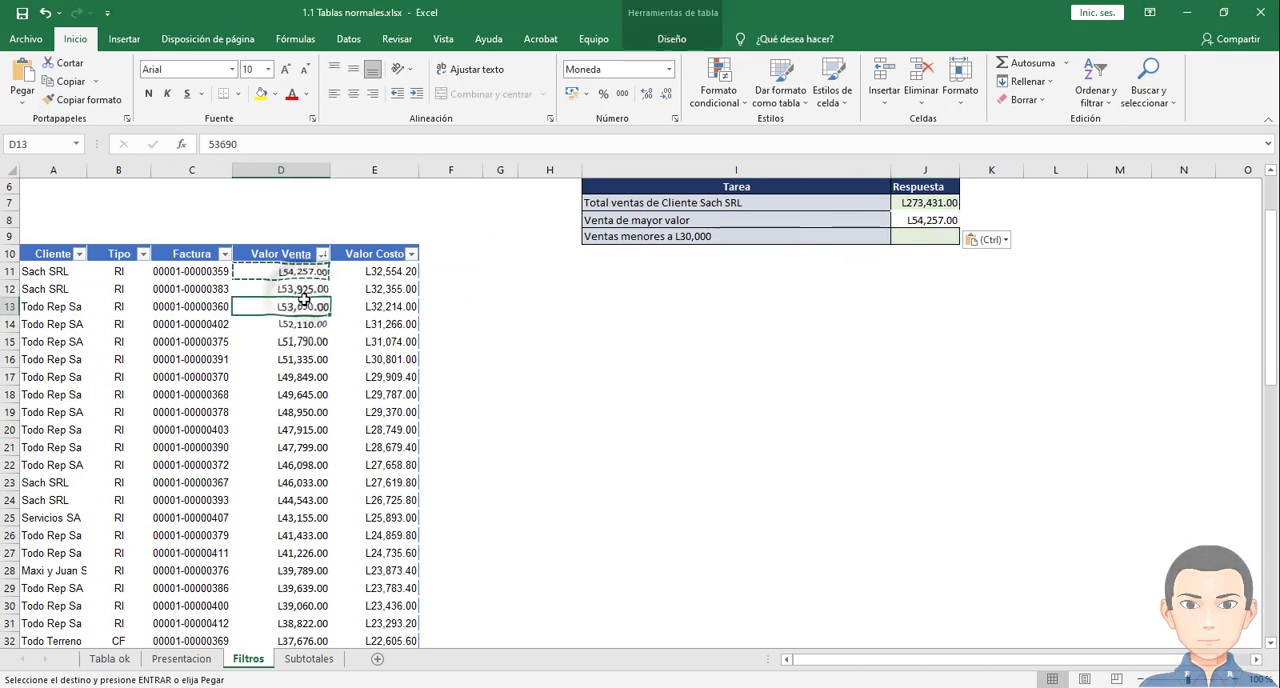
key(Escape)
click(322, 255)
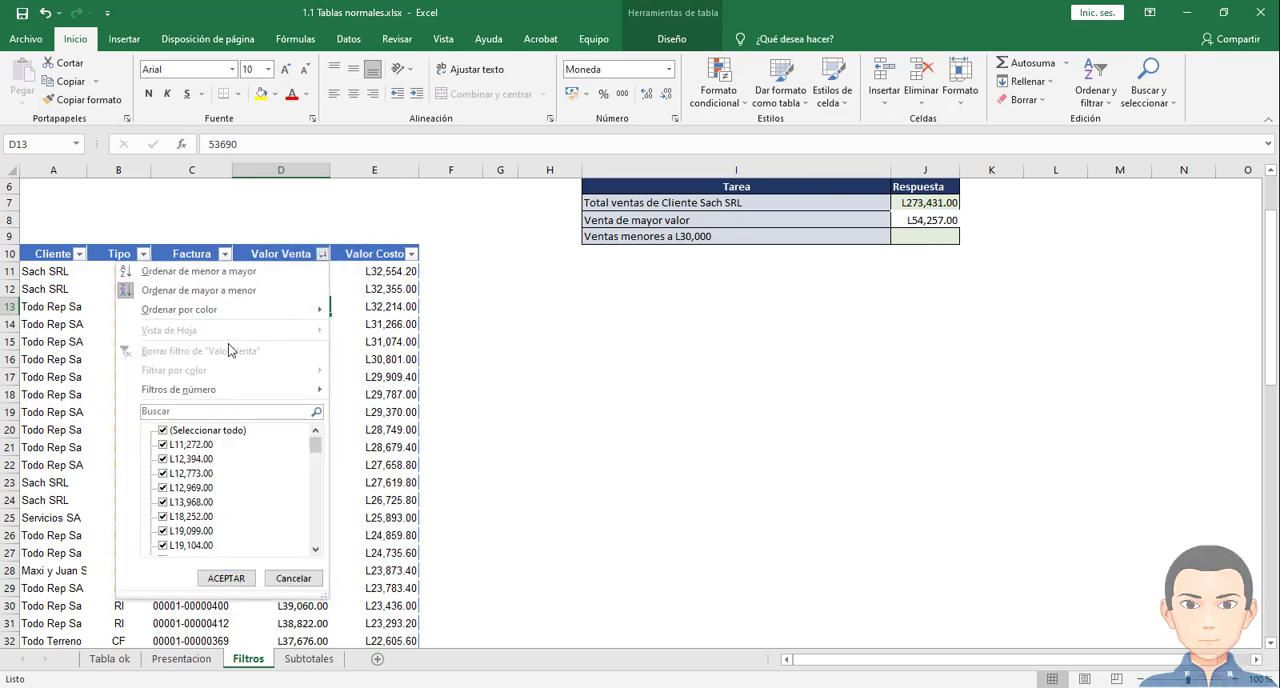
mouse_move(209, 399)
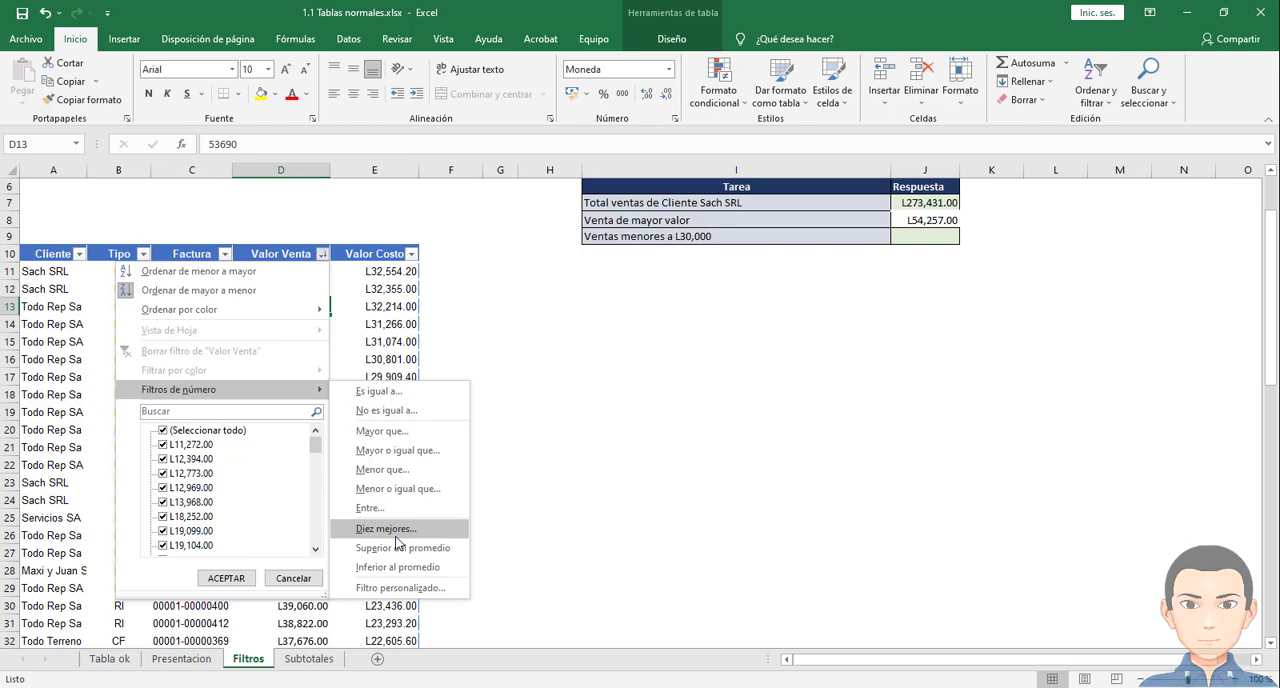
click(385, 529)
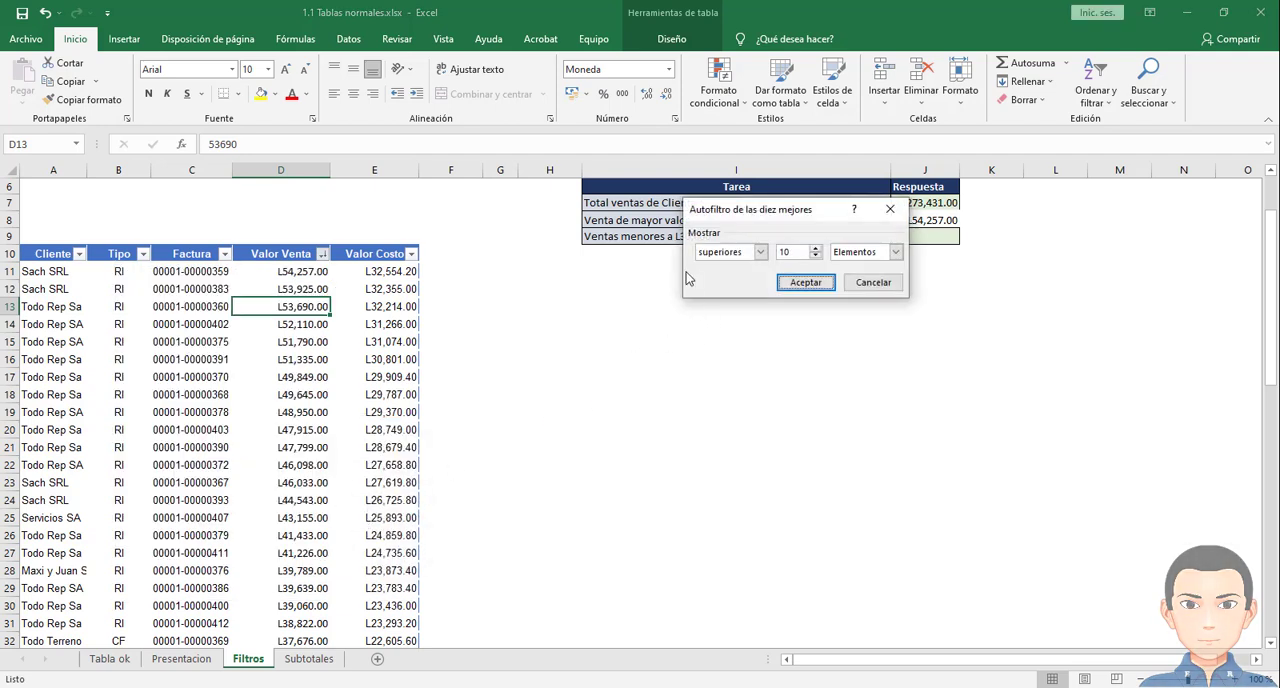
double_click(788, 252)
drag(786, 213, 758, 320)
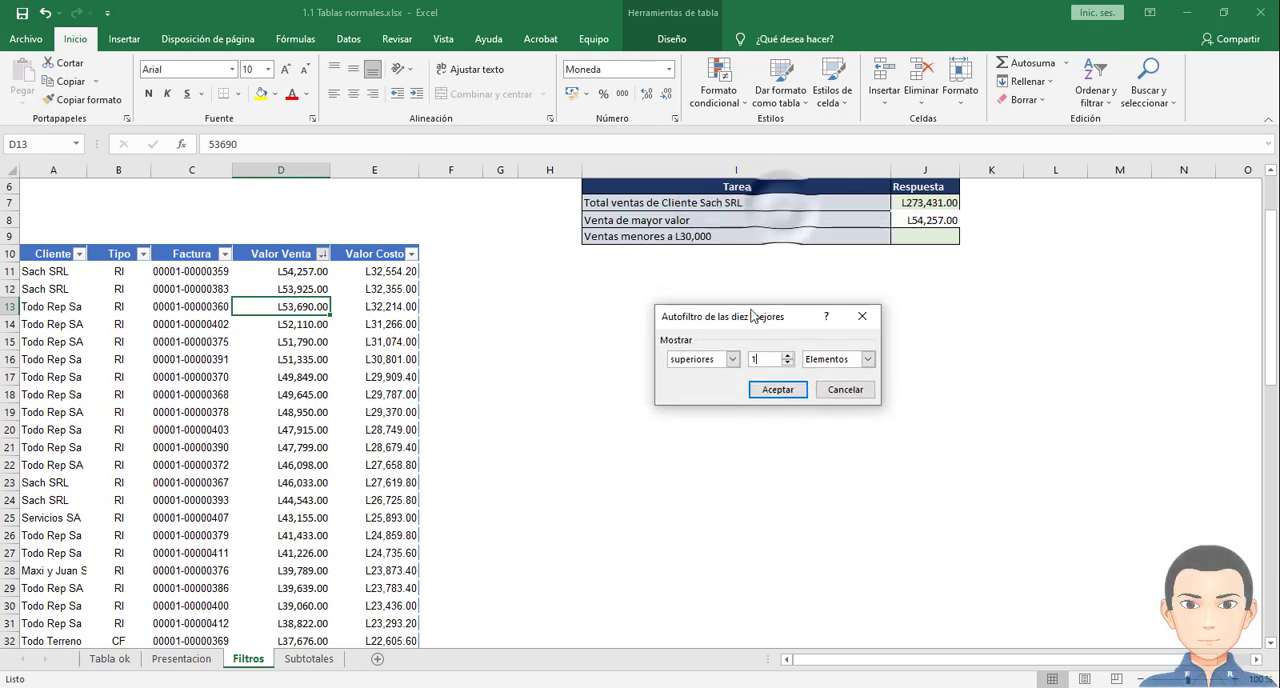
click(777, 389)
click(283, 271)
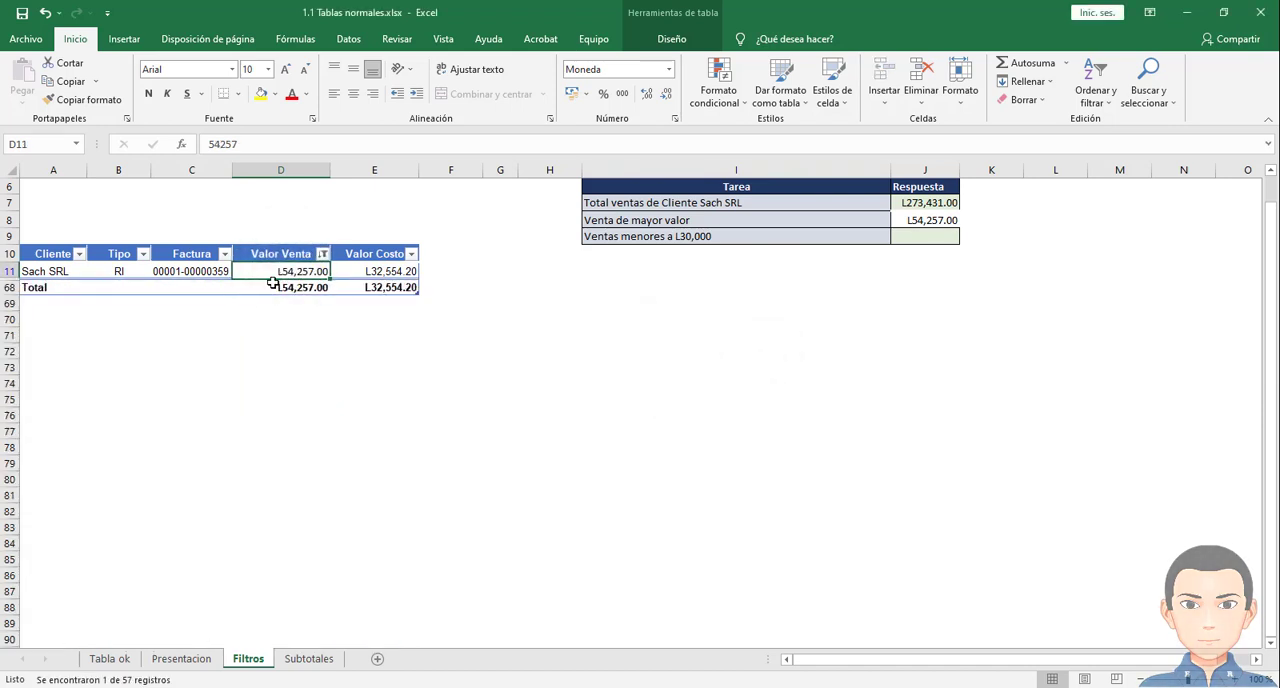
click(903, 223)
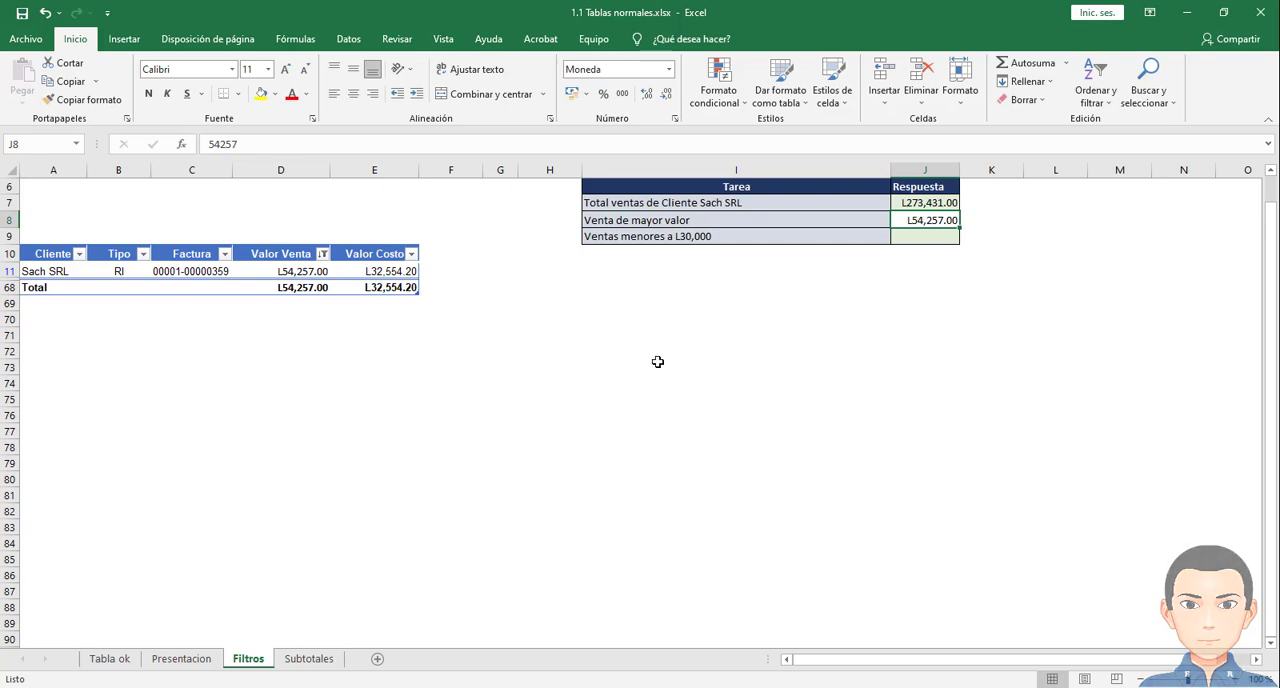
- Filter Valor Venta to amounts less than 30000 for the third question and select the last listed sale
click(668, 237)
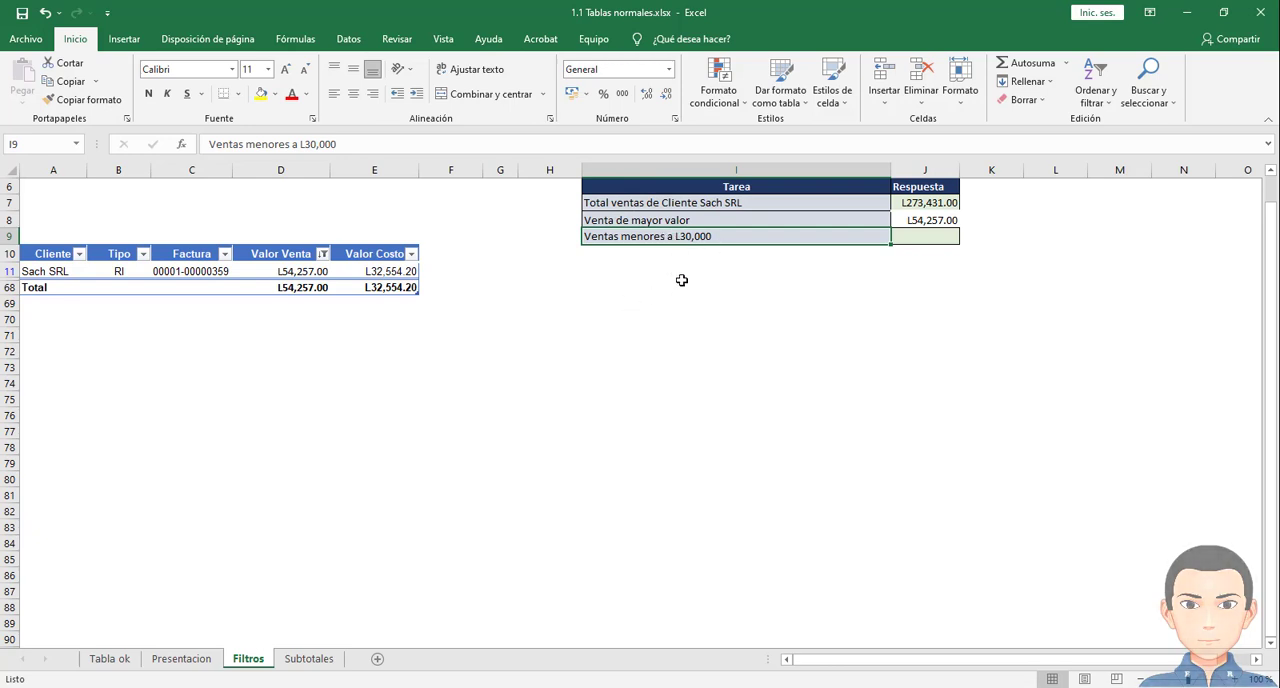
click(323, 254)
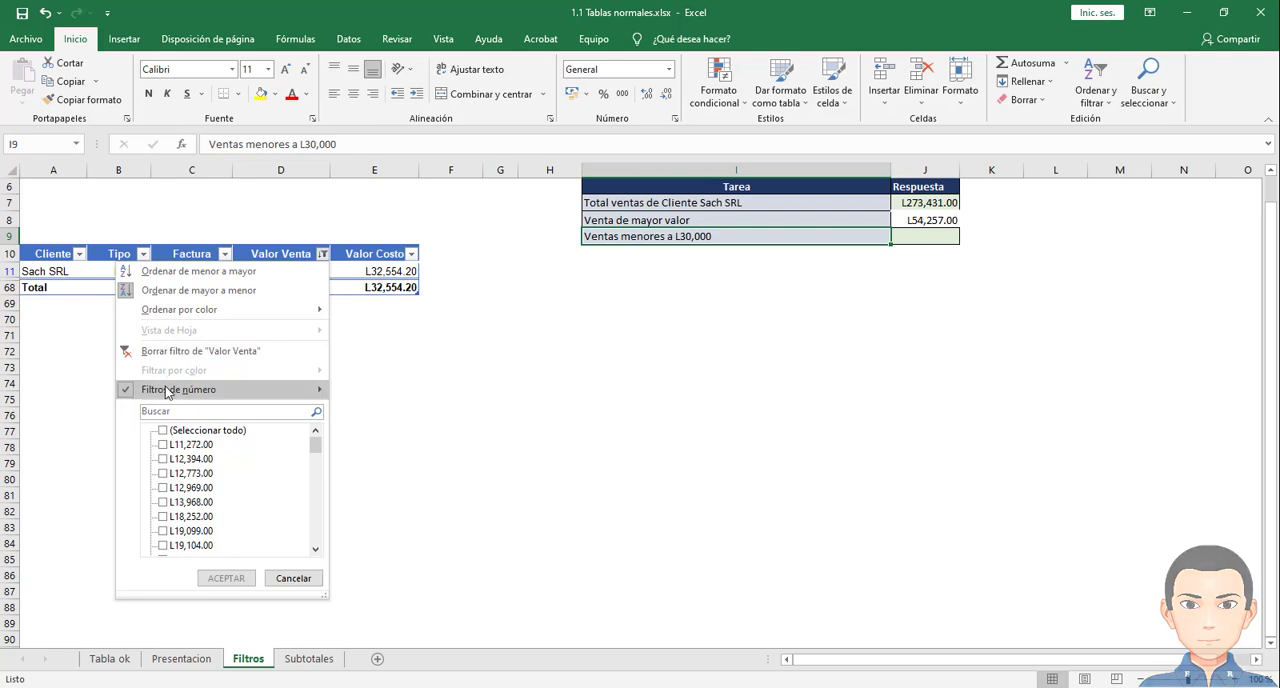
mouse_move(195, 390)
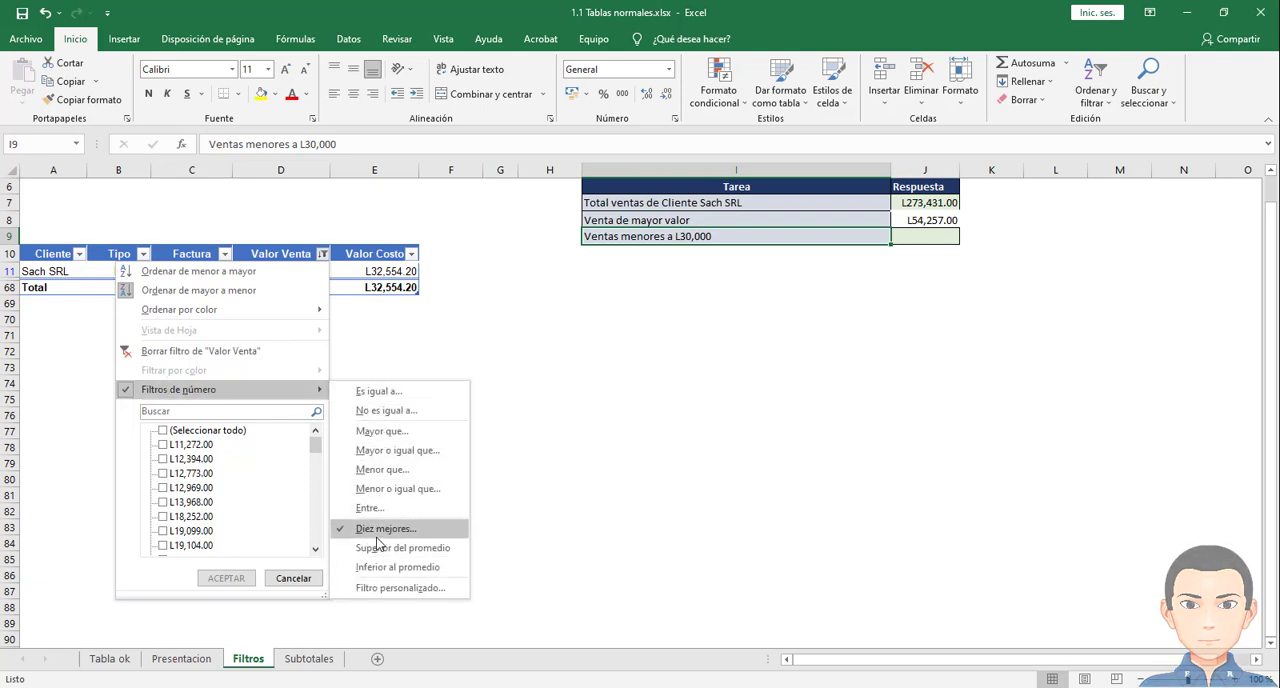
click(383, 470)
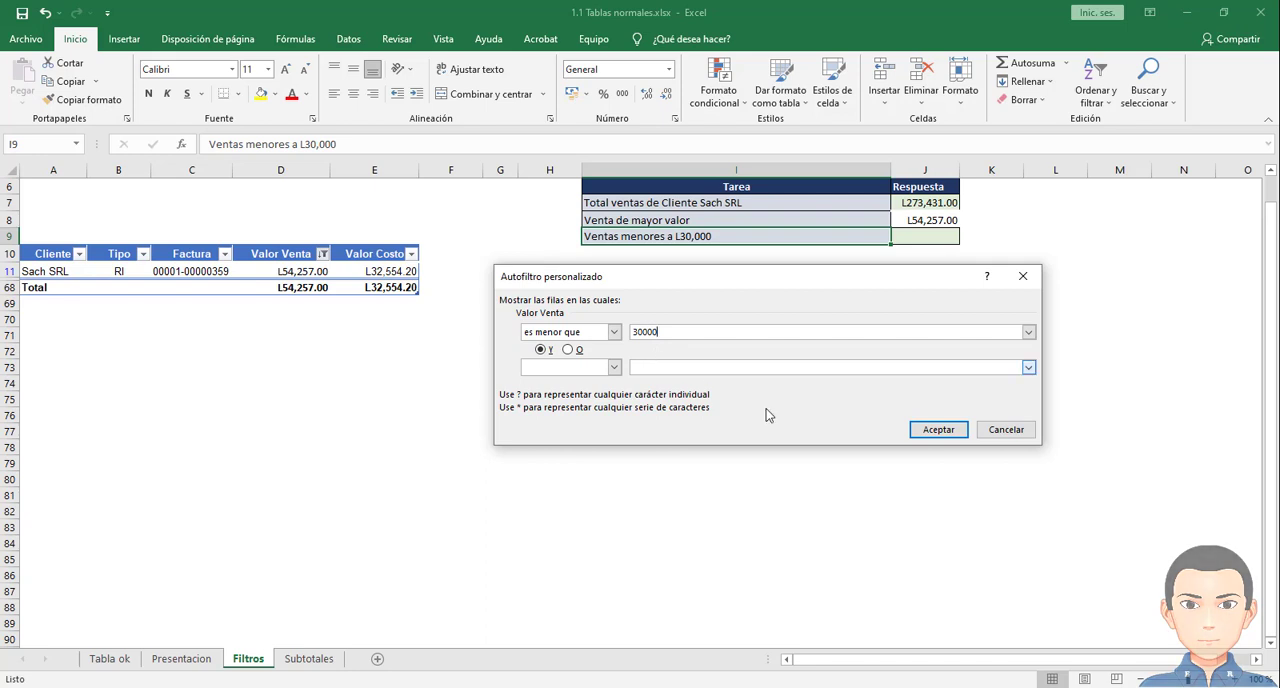
click(924, 431)
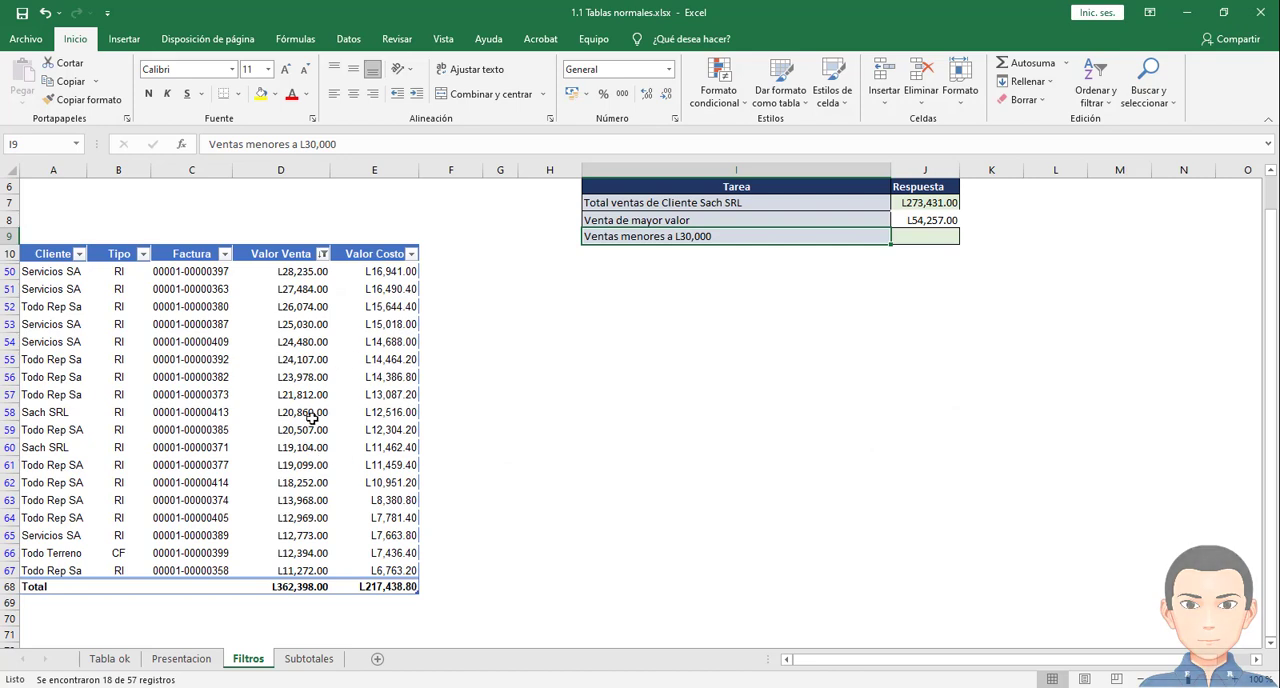
click(303, 569)
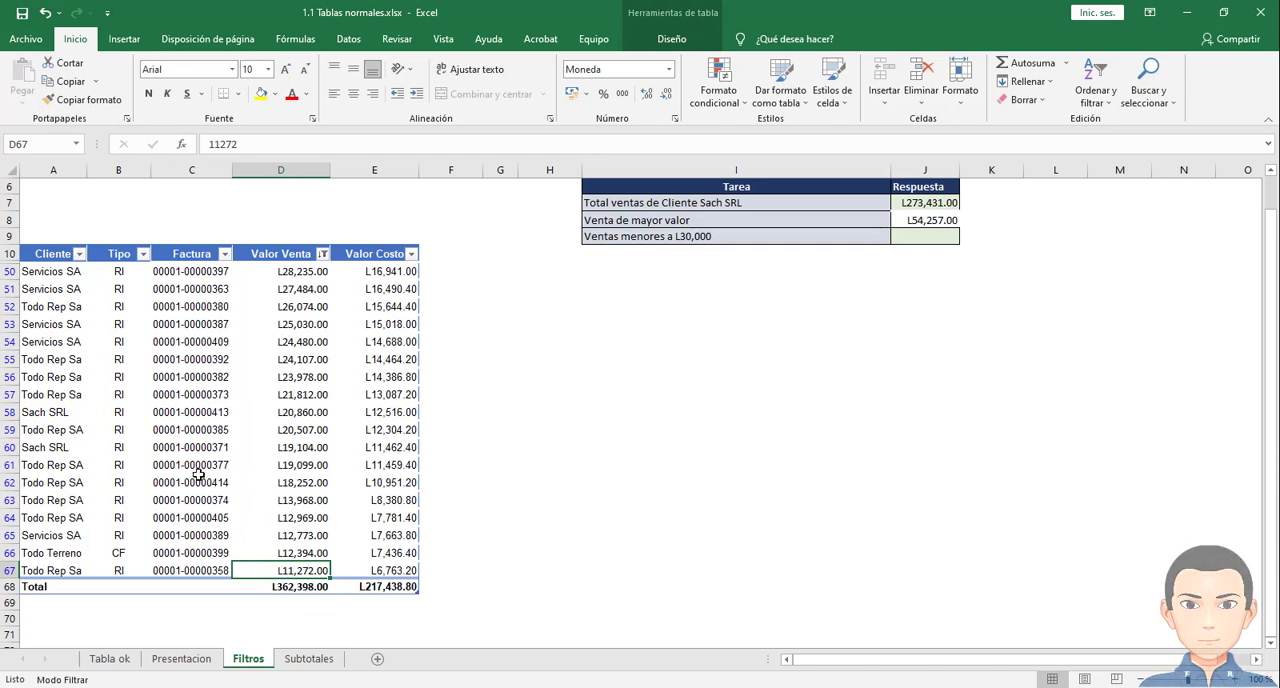
- Copy the last listed Valor Venta amount from cell D67 into the Ventas menores a L30,000 answer cell J9
click(200, 290)
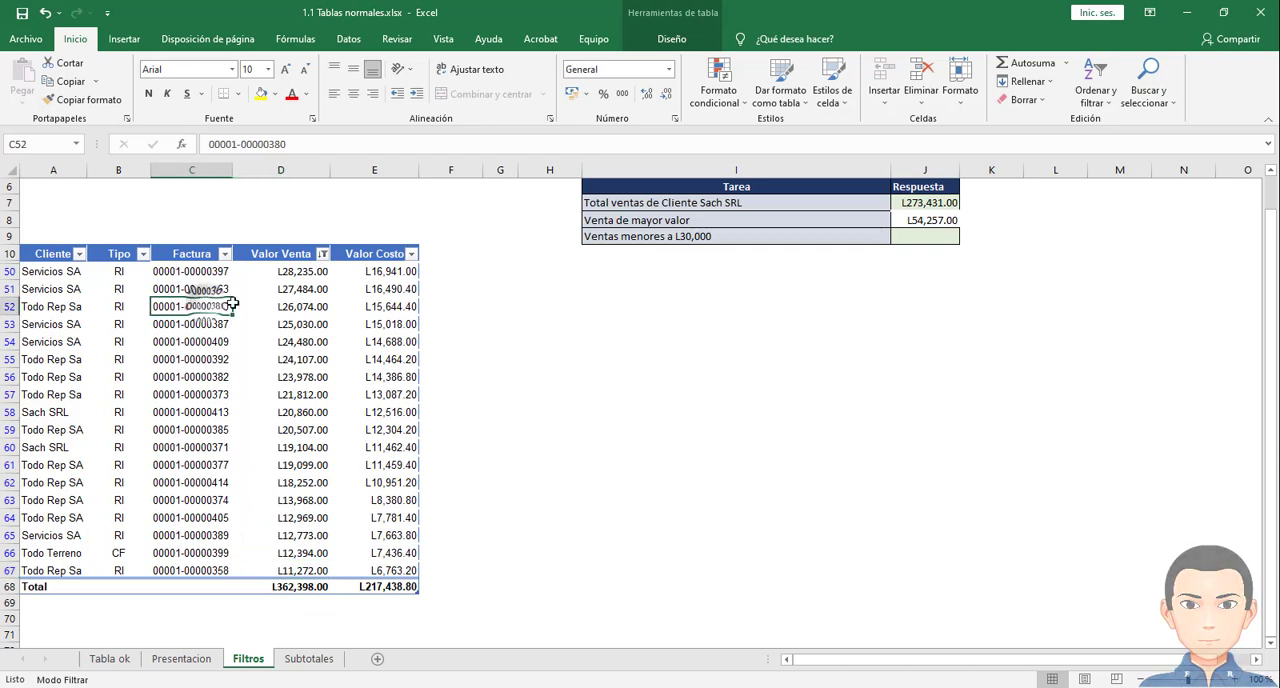
click(301, 269)
drag(301, 269, 295, 558)
click(917, 233)
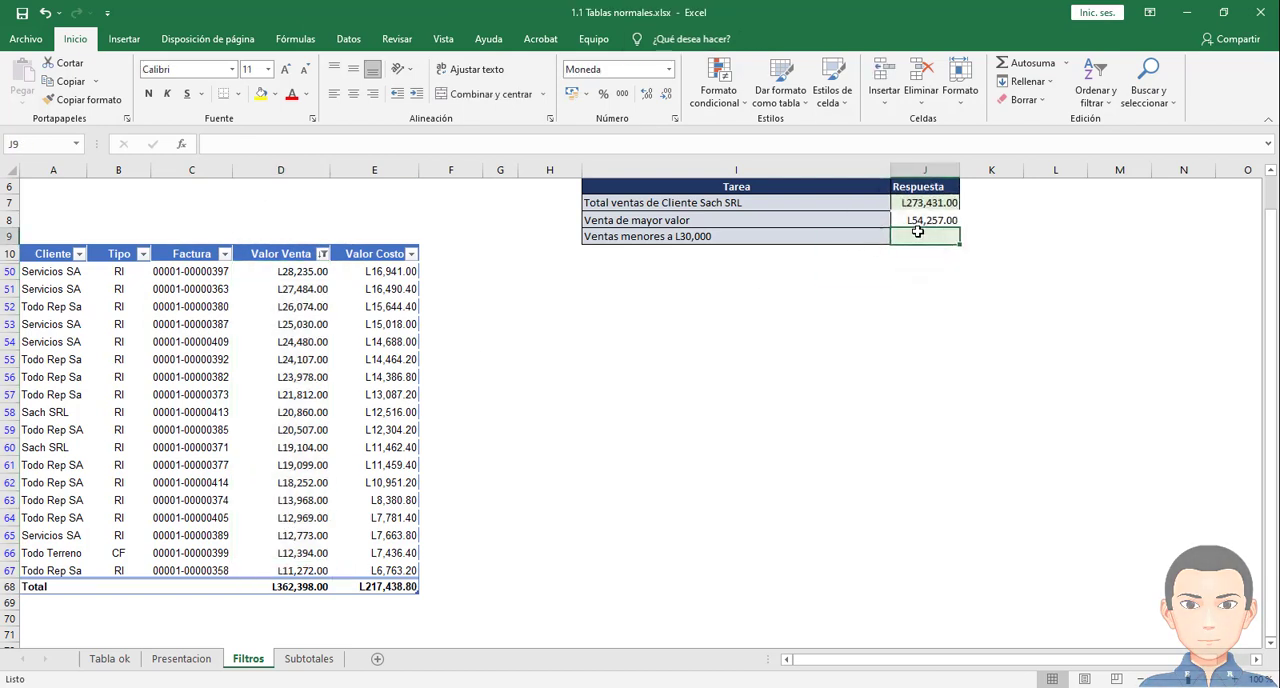
click(285, 568)
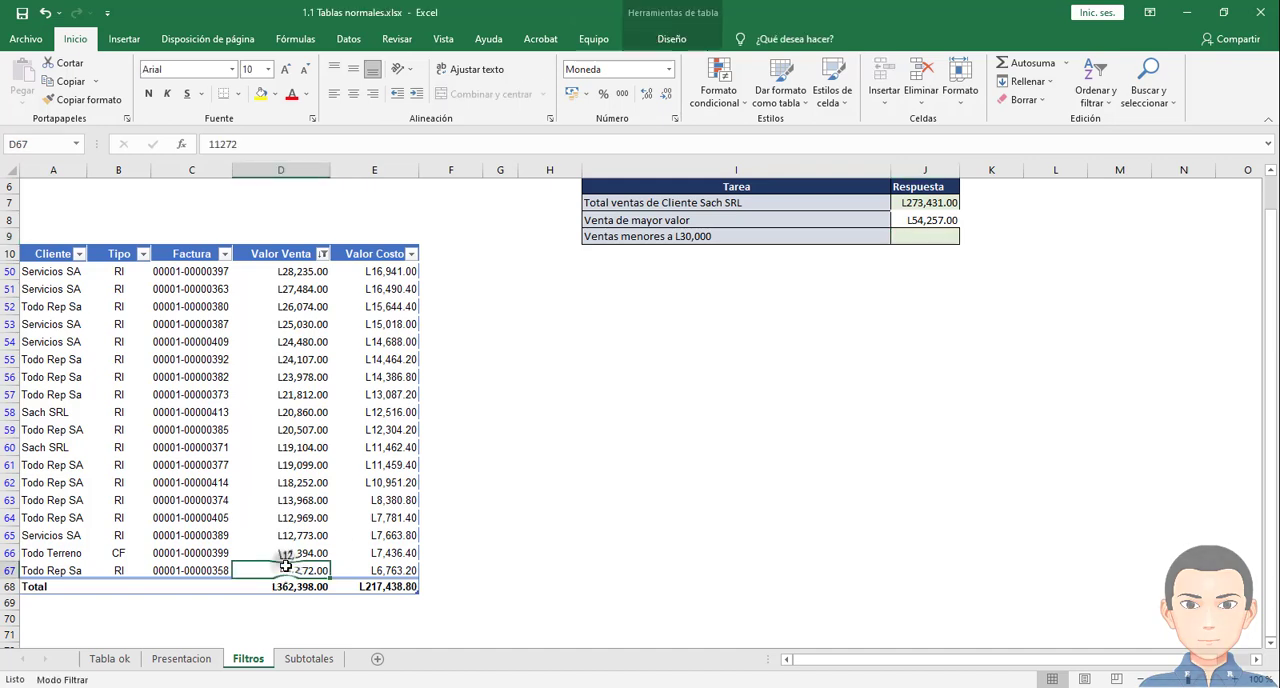
key(ctrl+c)
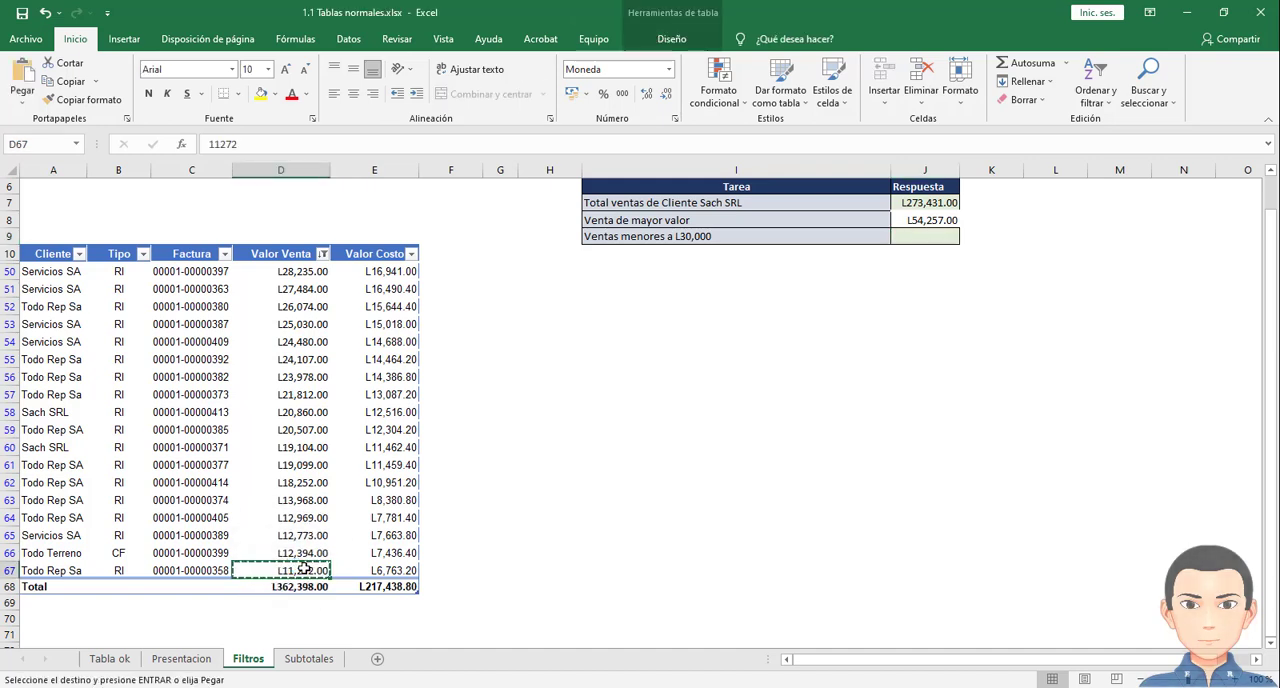
click(905, 235)
key(Return)
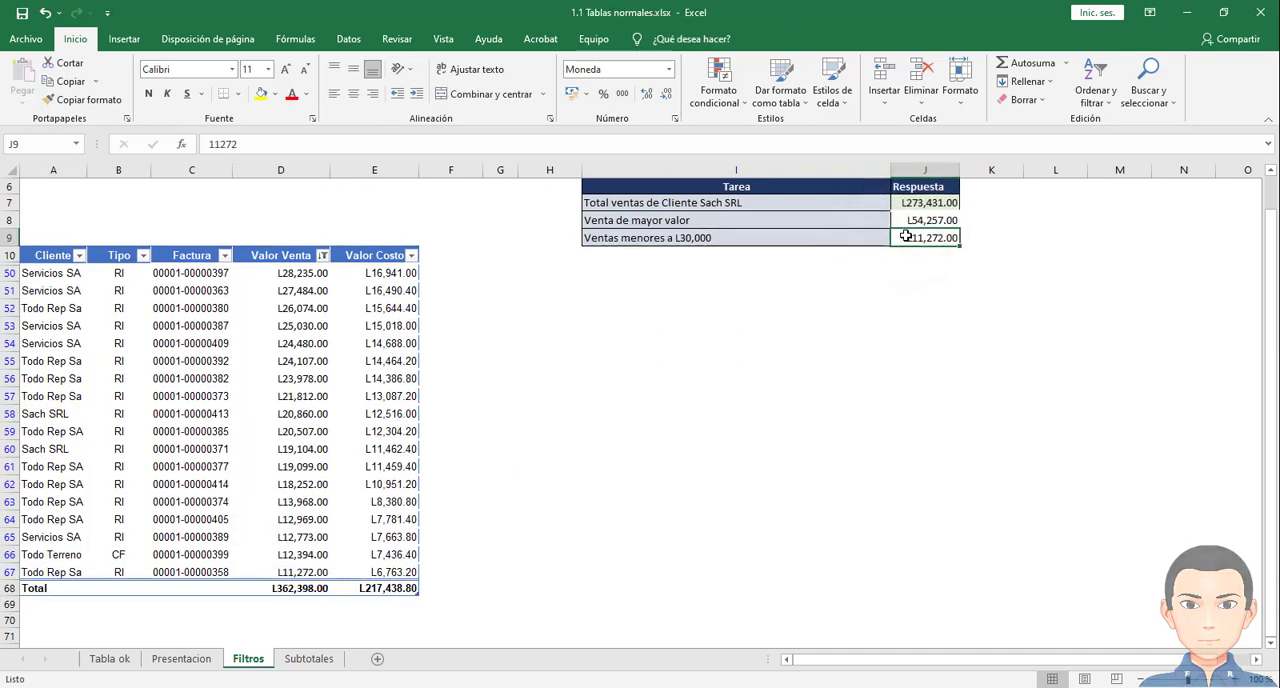
click(318, 572)
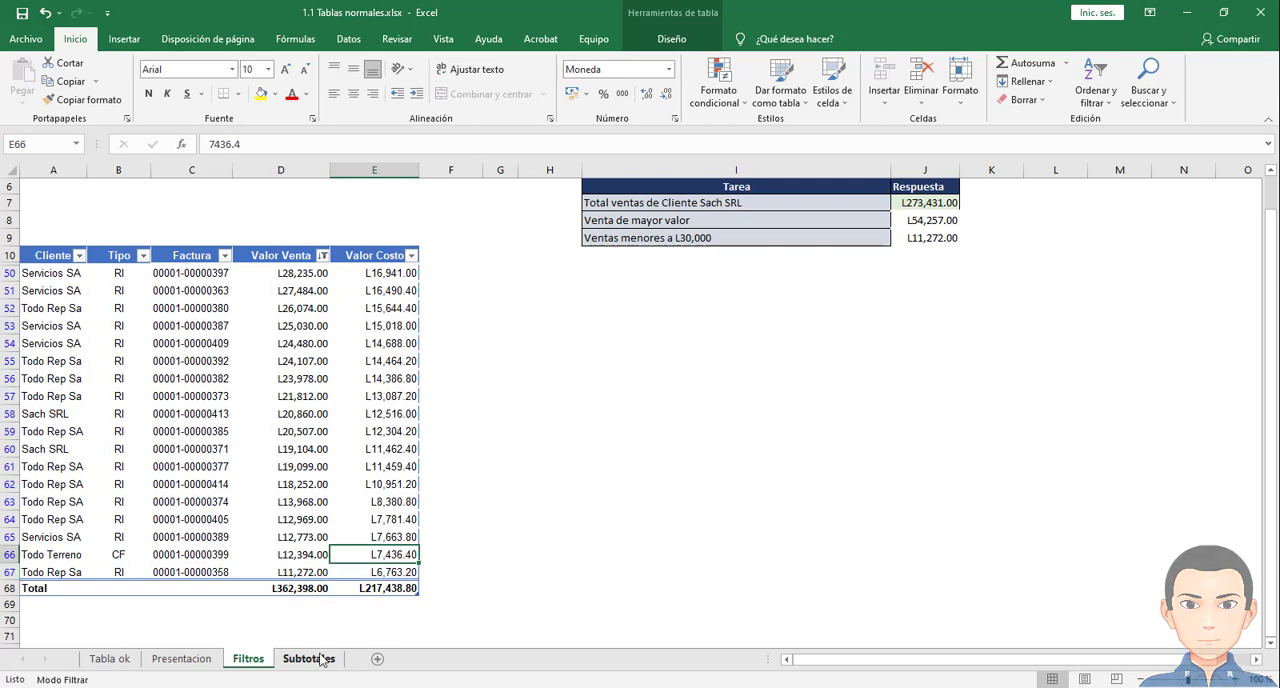
- Open the Subtotales sheet and examine the cuentas corrientes table, including its Pagado and A pagar formulas
click(314, 664)
scroll(371, 545, up, 7)
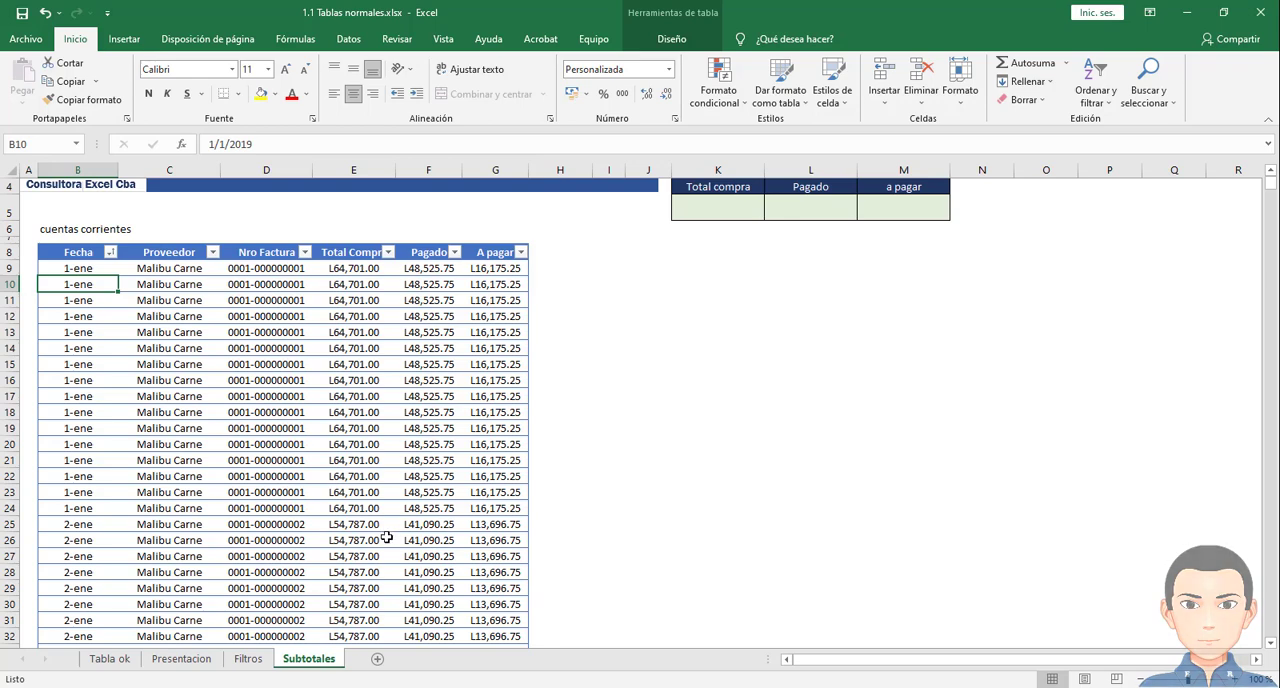
scroll(583, 514, up, 1)
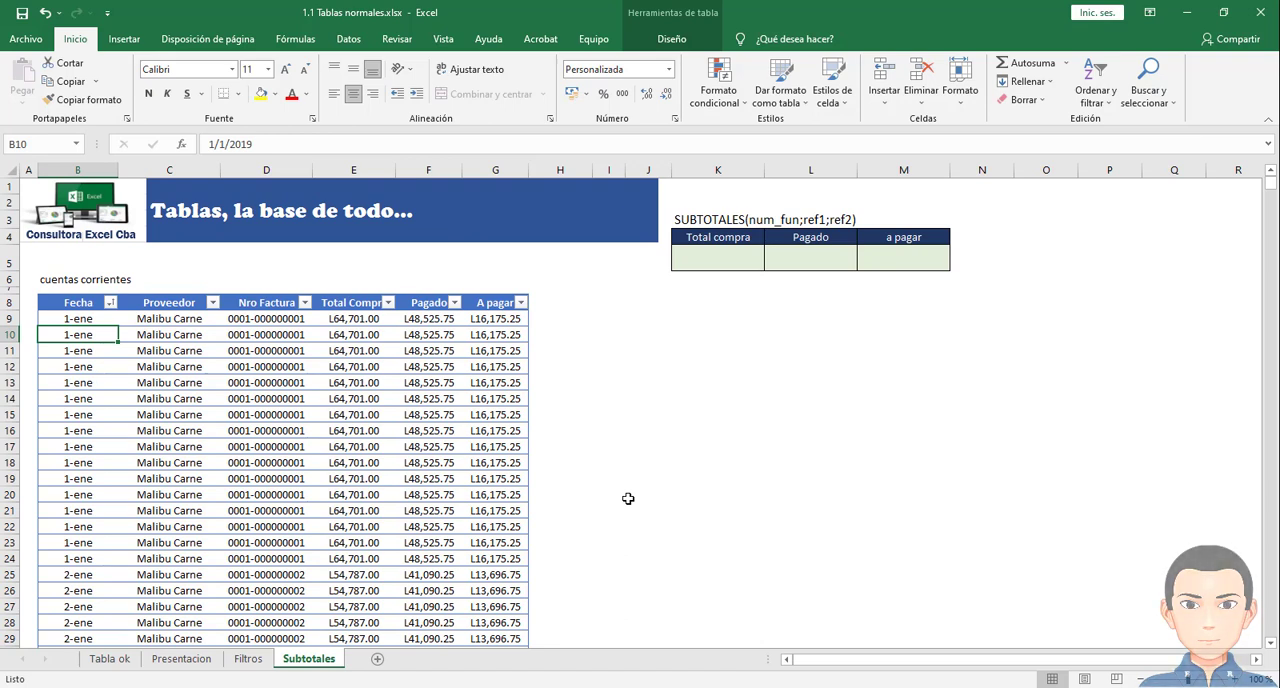
click(458, 418)
scroll(543, 488, down, 10)
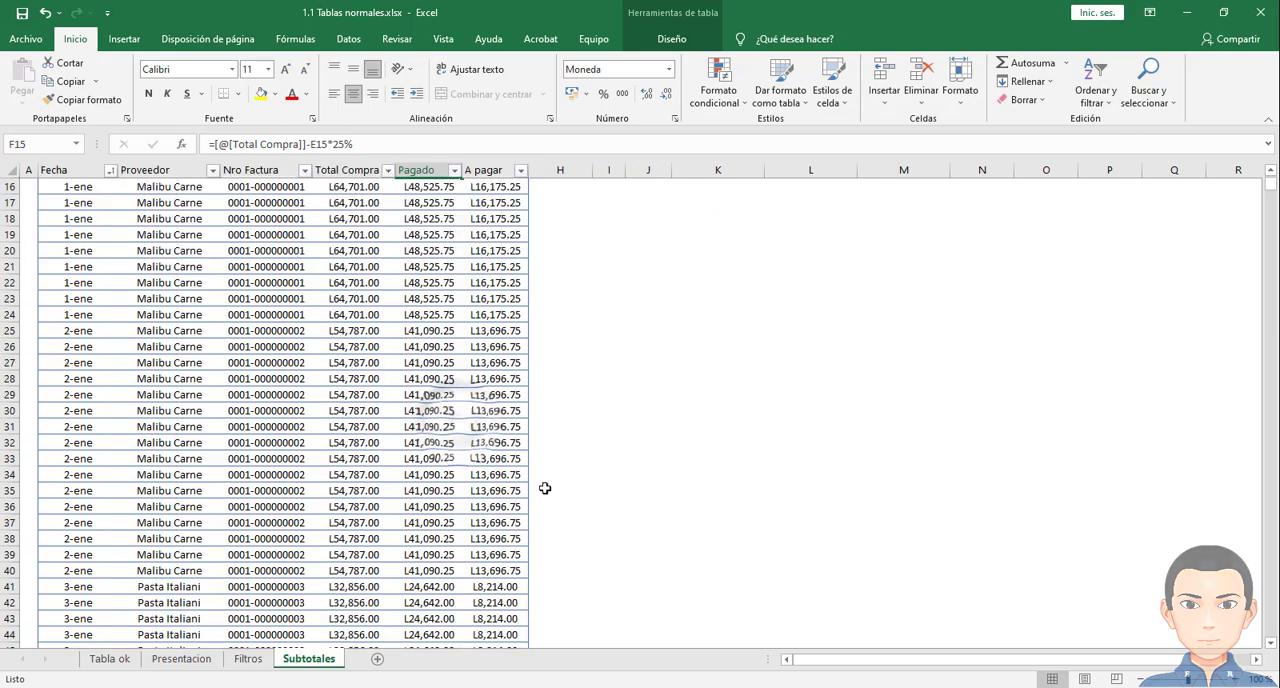
scroll(461, 497, down, 20)
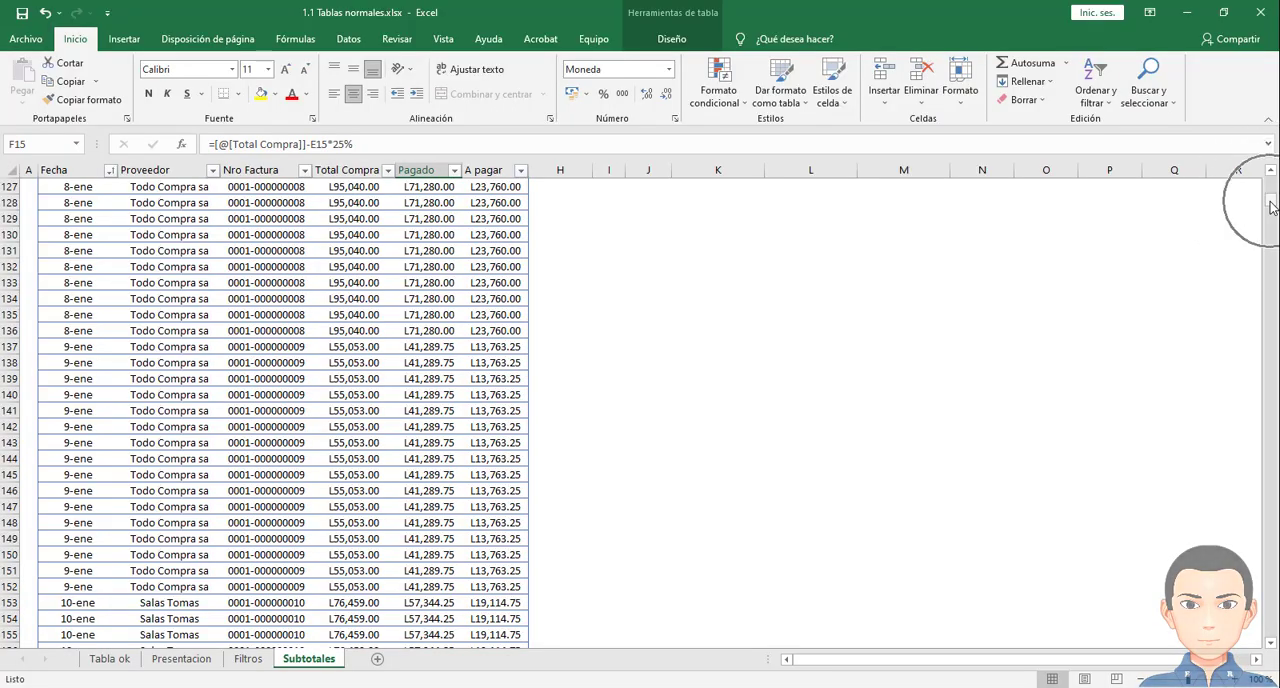
drag(1272, 206, 1266, 180)
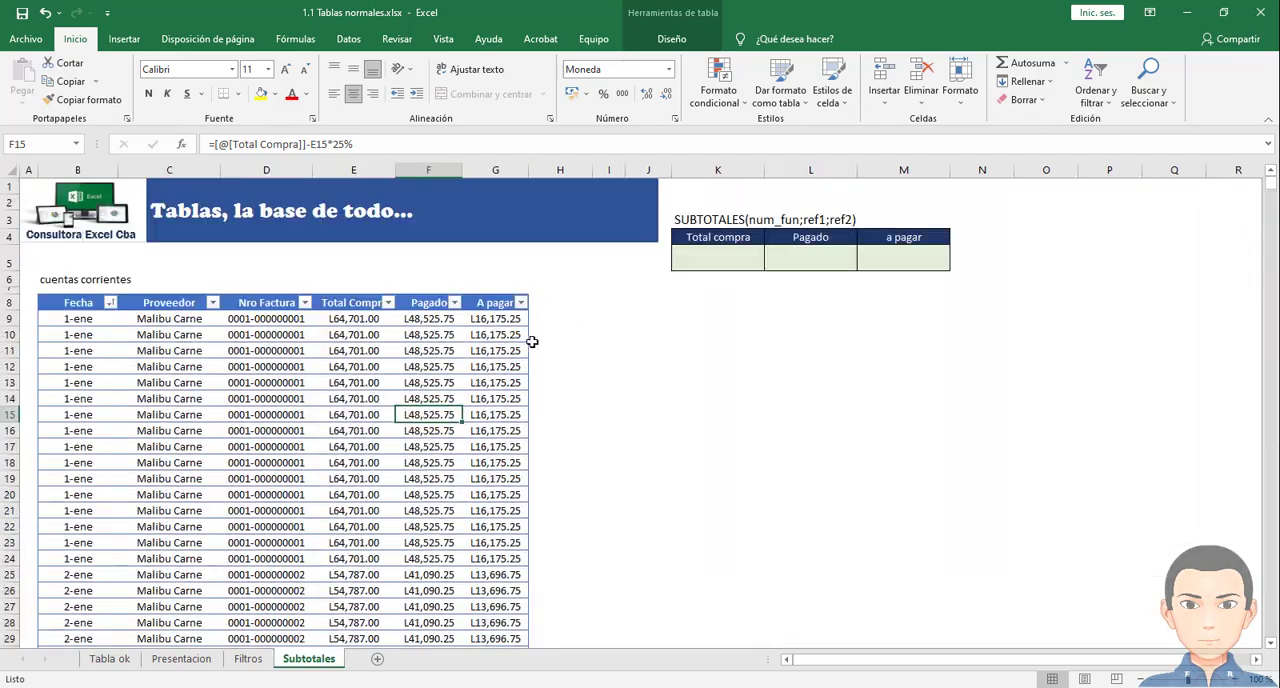
click(496, 334)
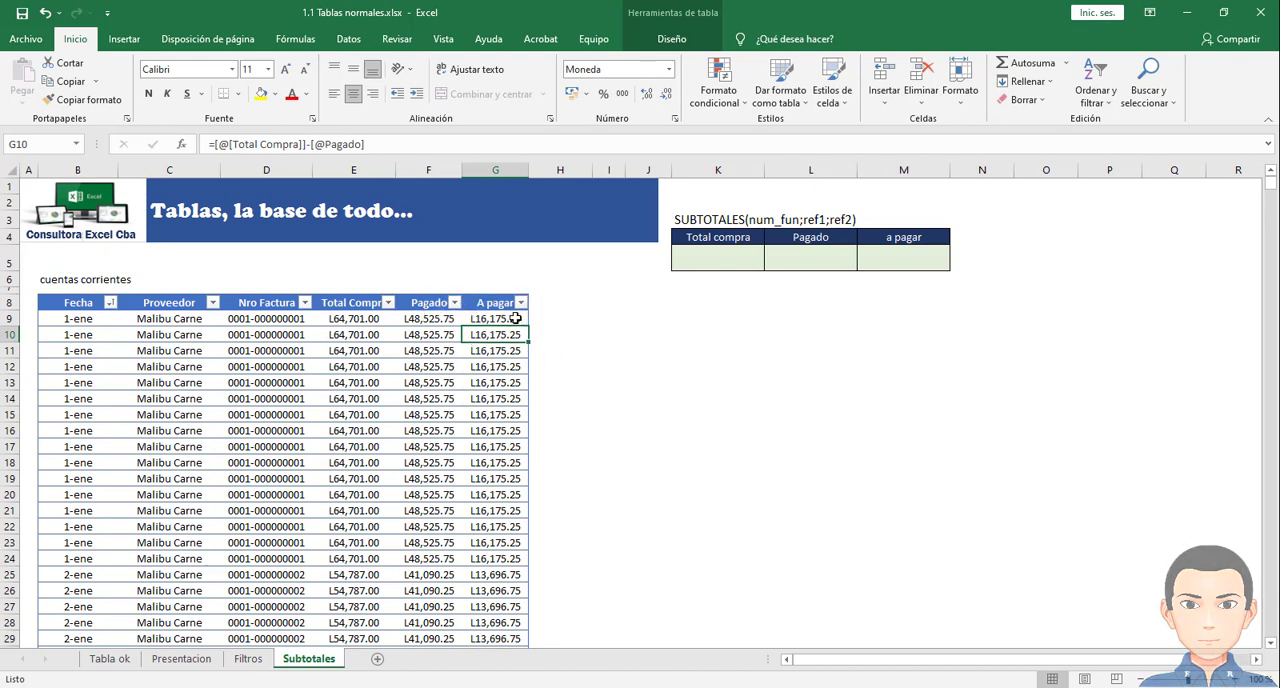
- Inspect the Total compra, Pagado and a pagar result cells K5 to M5 and the cuentas corrientes records
click(712, 262)
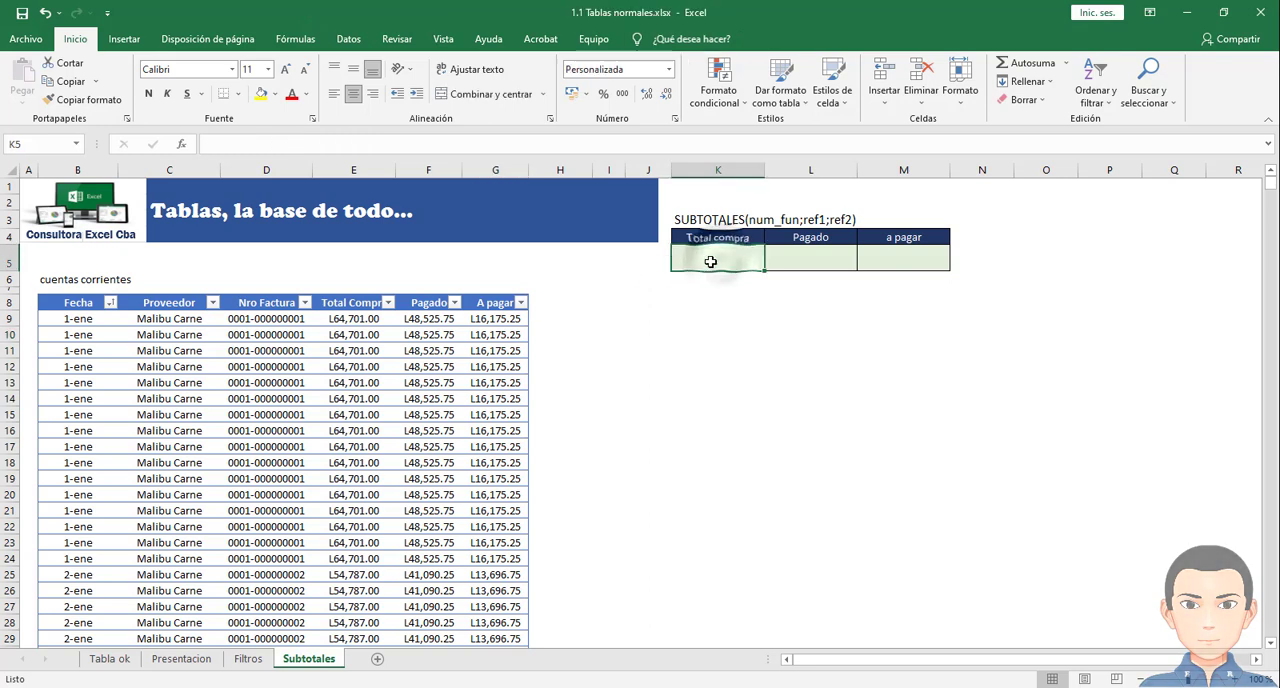
click(907, 261)
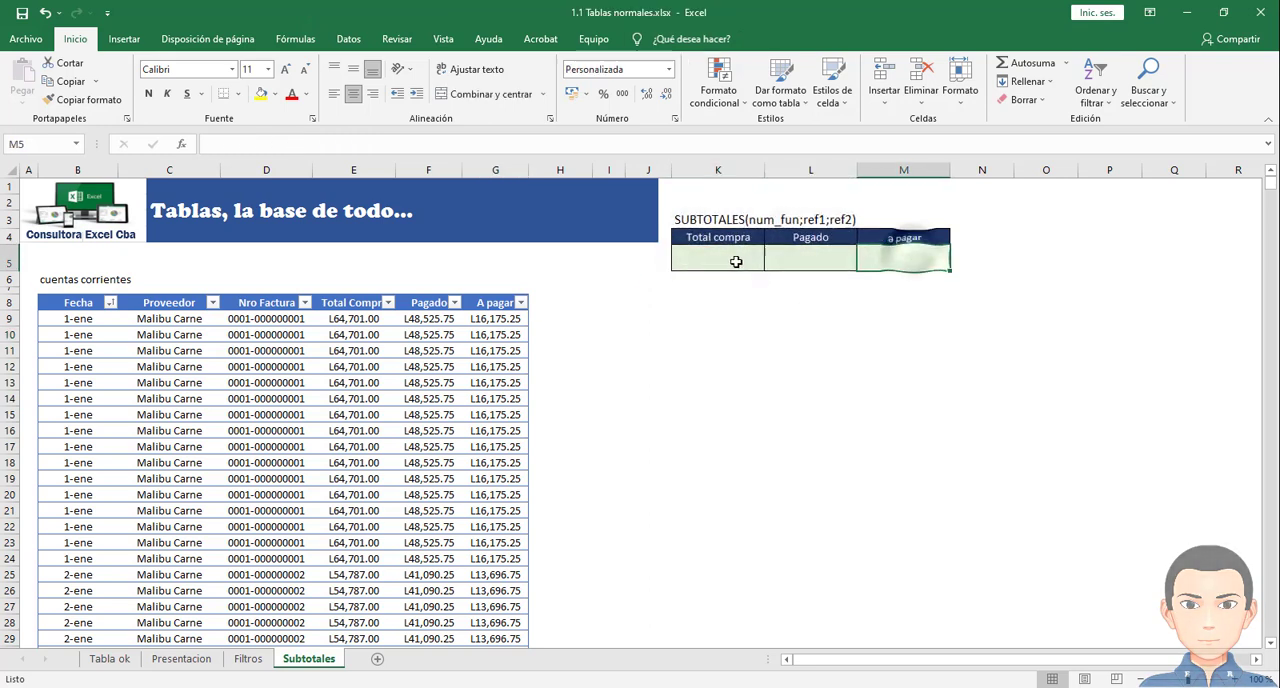
click(736, 262)
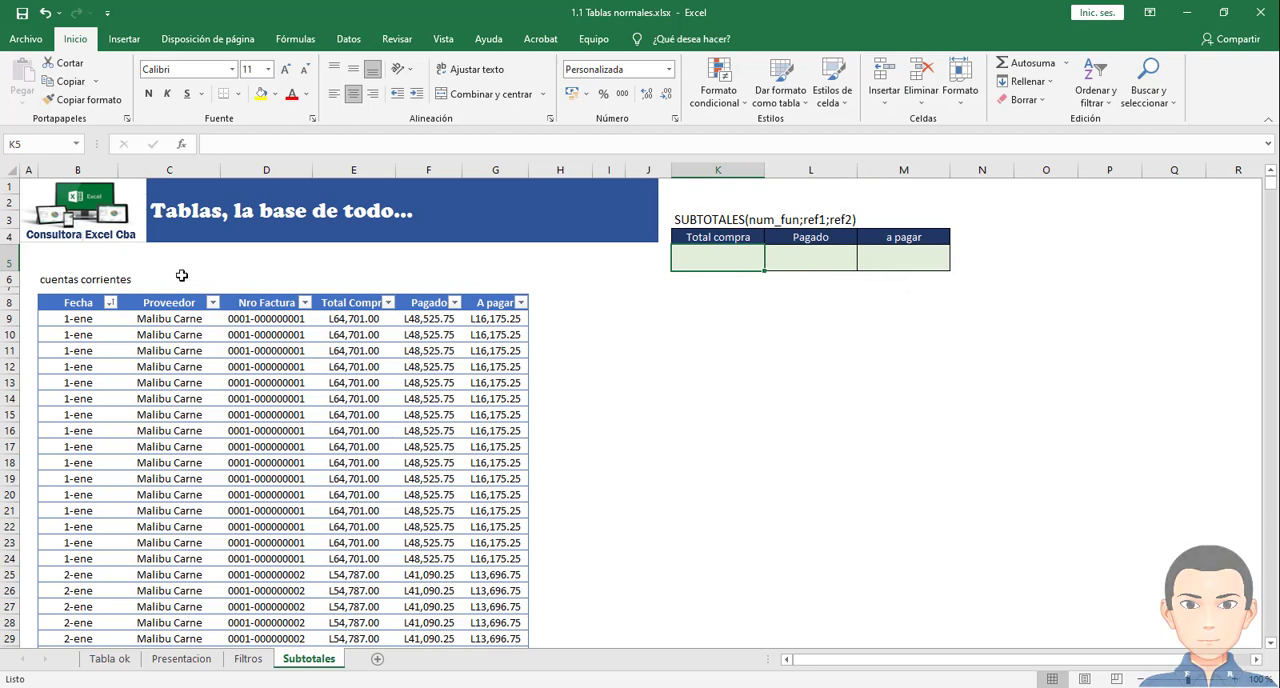
click(84, 279)
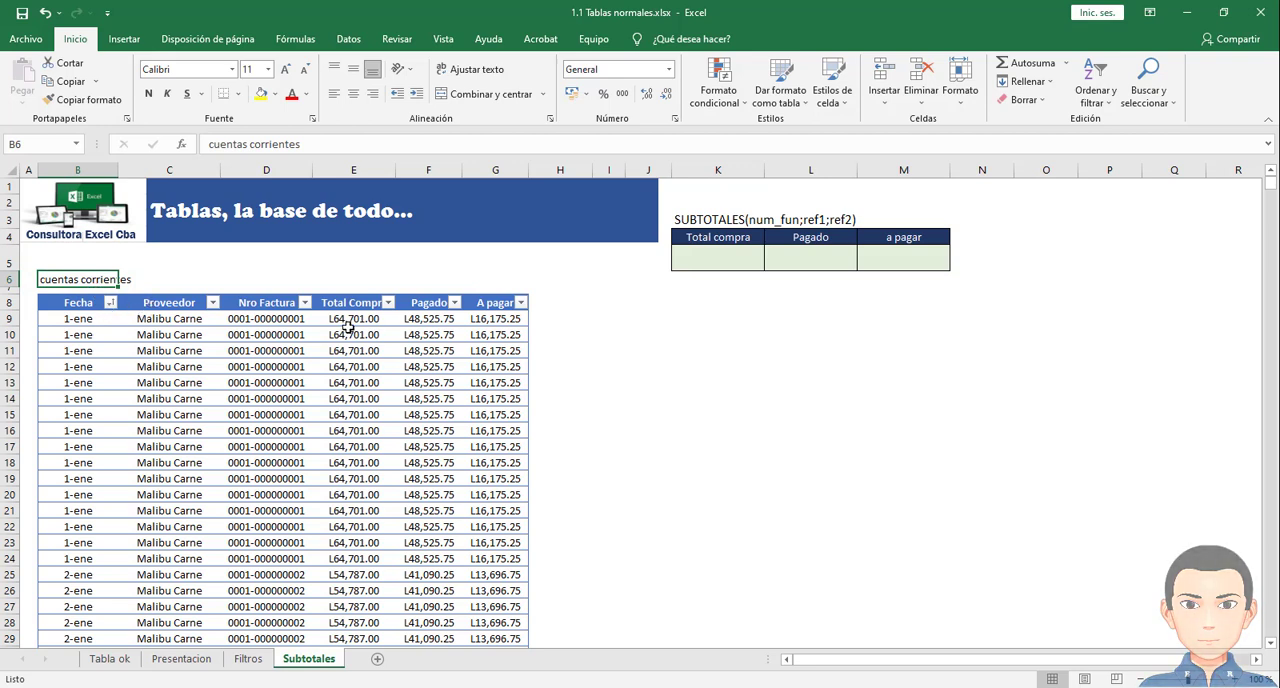
scroll(428, 390, down, 7)
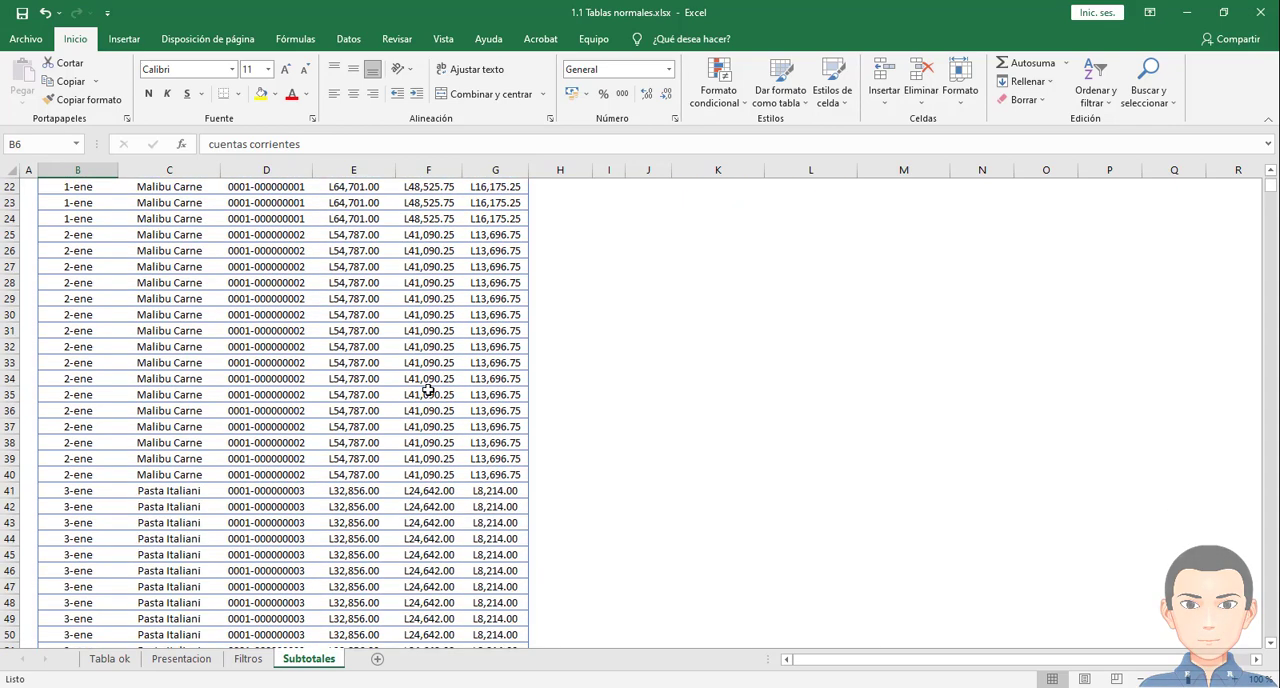
scroll(428, 390, up, 7)
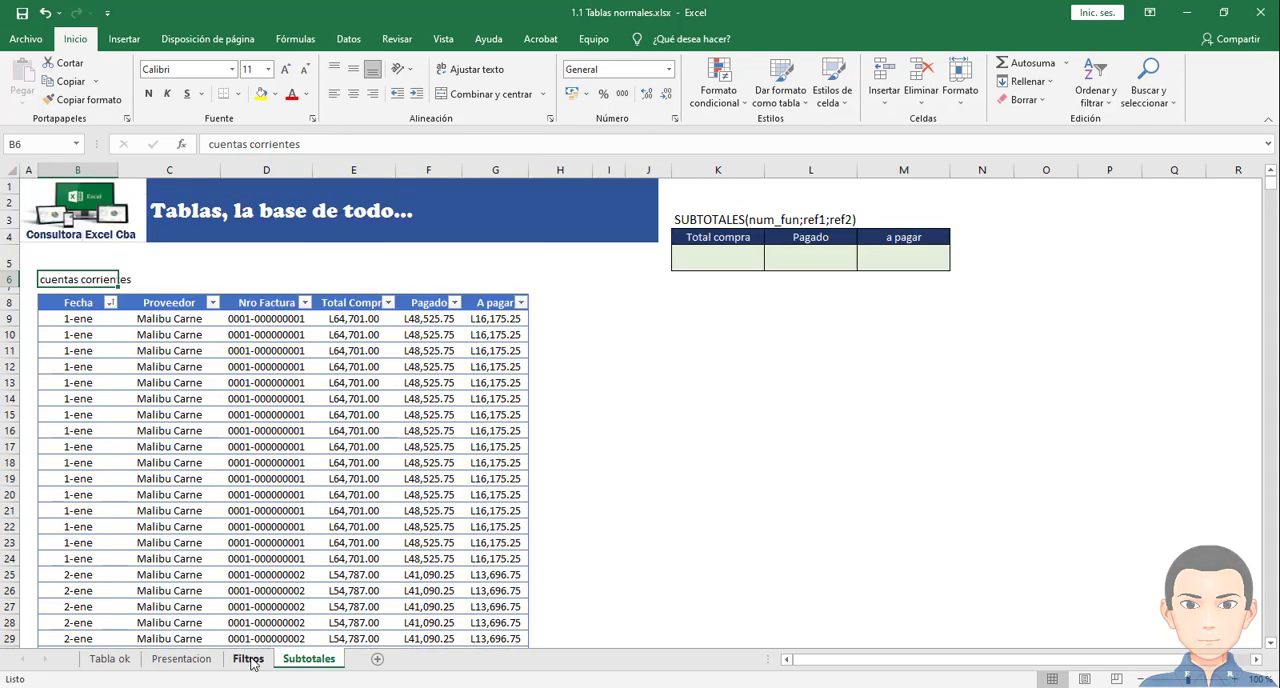
- Review the filtered table on the Filtros sheet, and return to Subtotales to look through its records
click(248, 659)
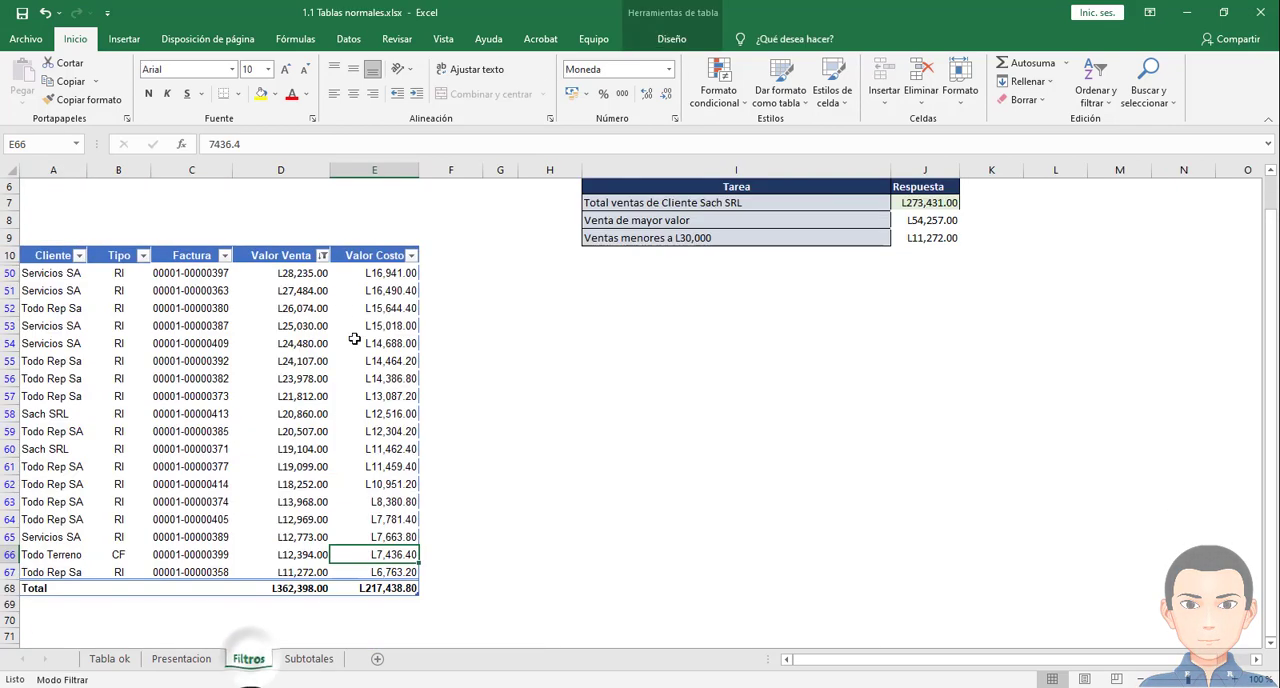
click(290, 414)
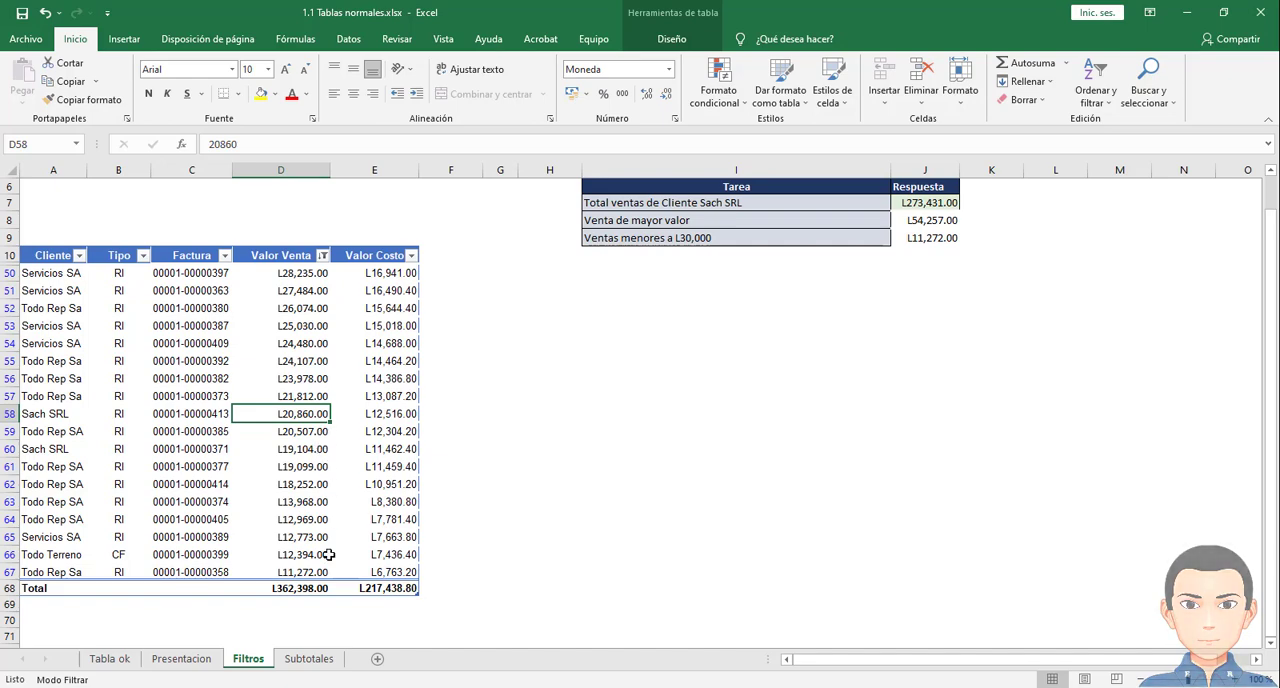
click(309, 658)
scroll(360, 545, down, 10)
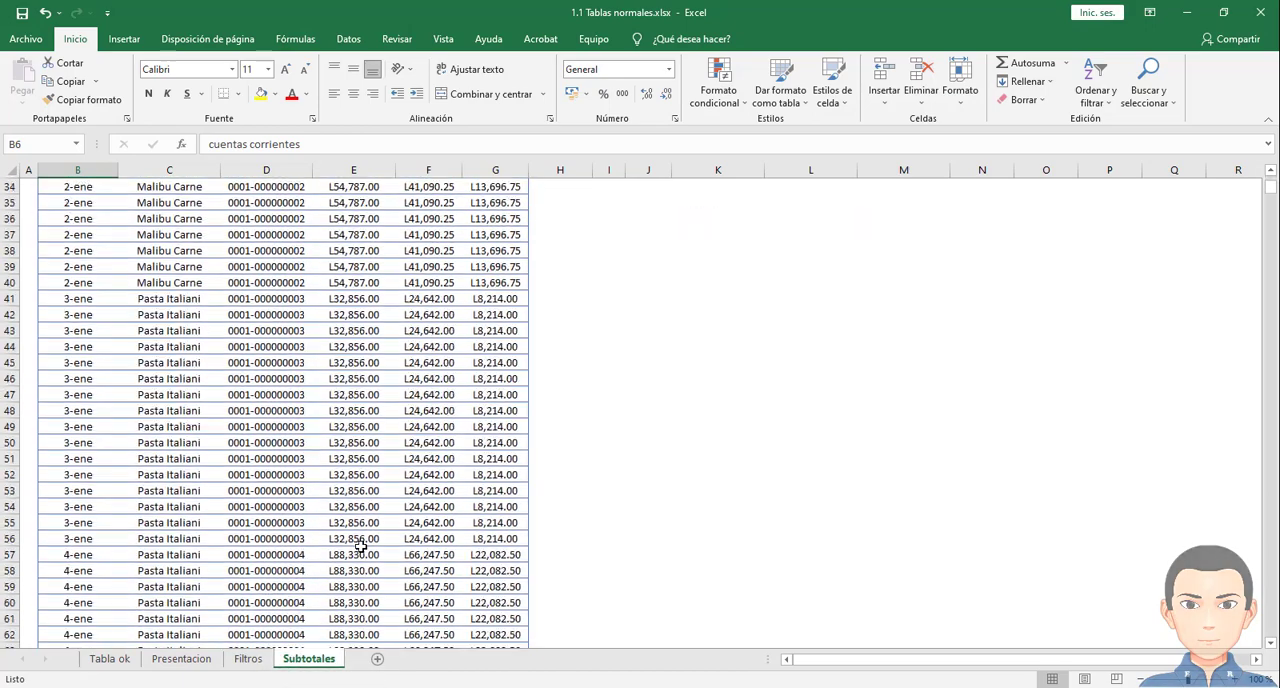
scroll(360, 545, down, 9)
scroll(360, 545, up, 10)
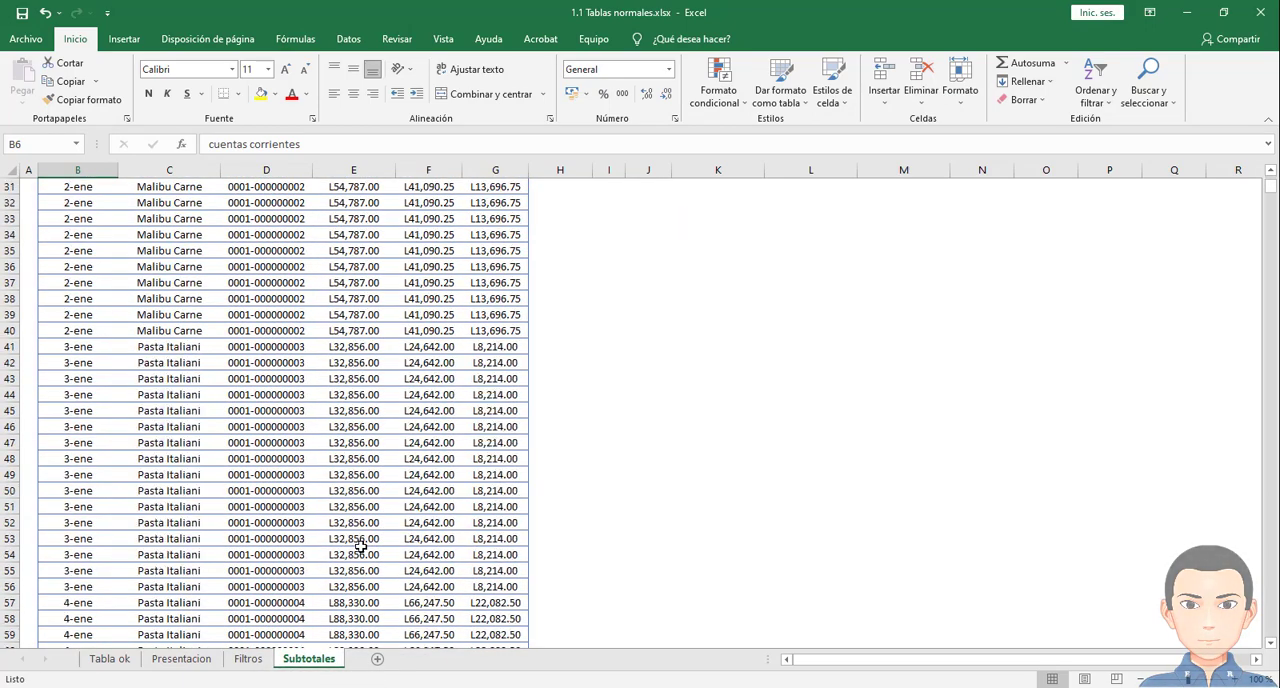
scroll(360, 545, up, 10)
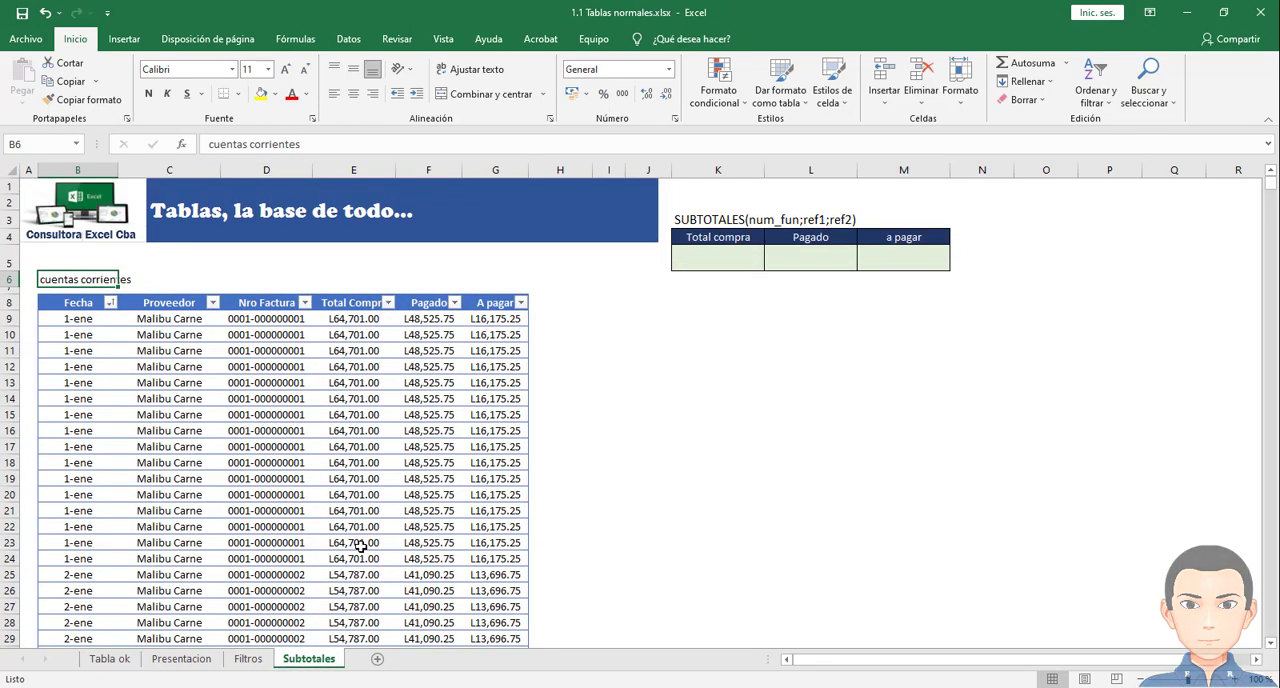
- Go from the first to the last record of the Total Compra column and return to cell E9
click(338, 319)
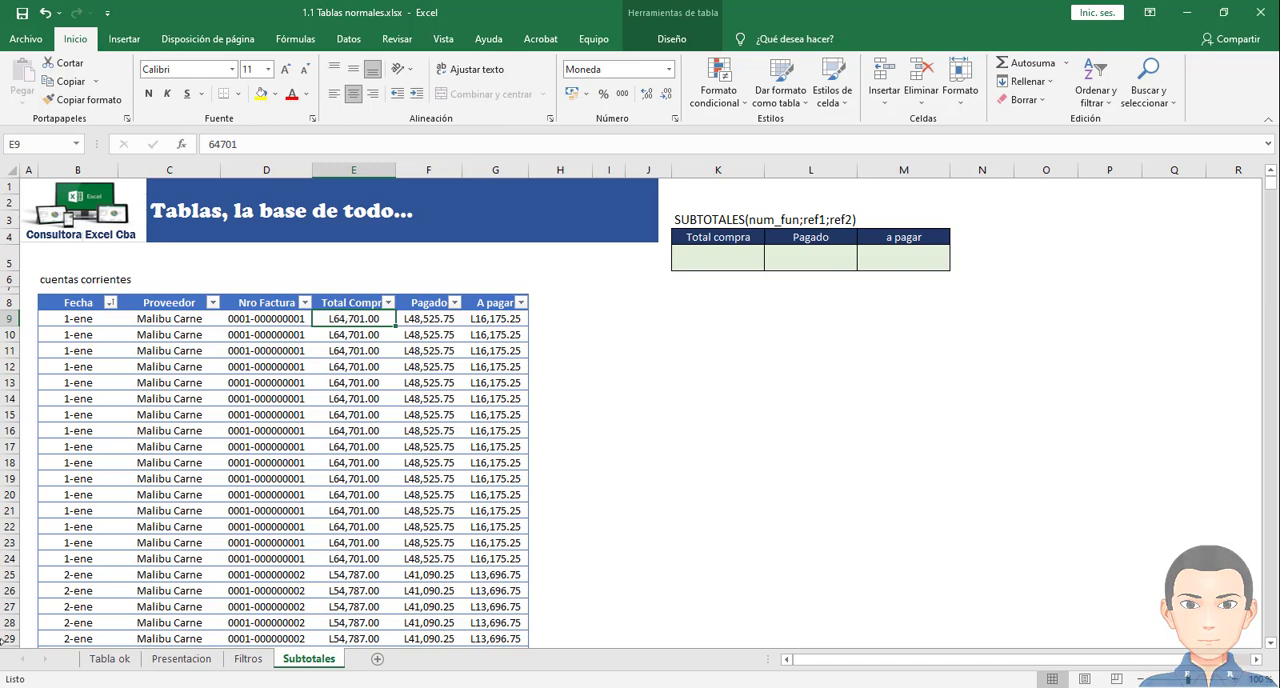
key(ctrl+Down)
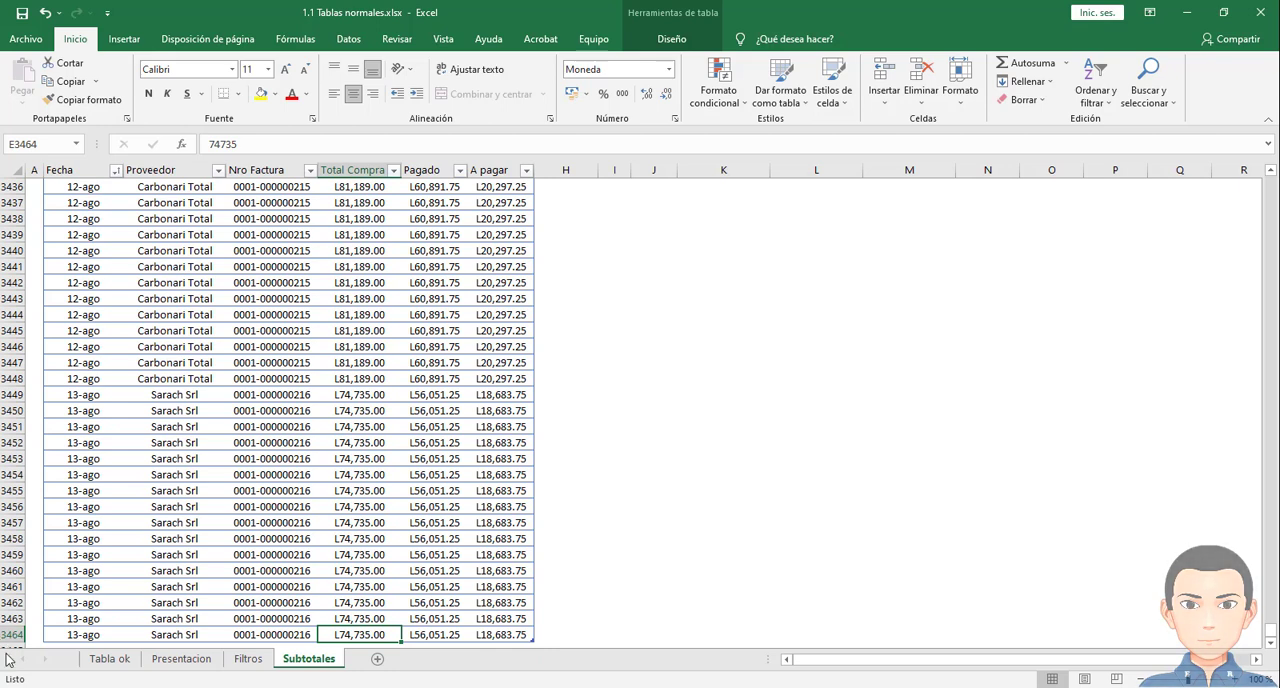
click(367, 630)
key(ctrl+Up)
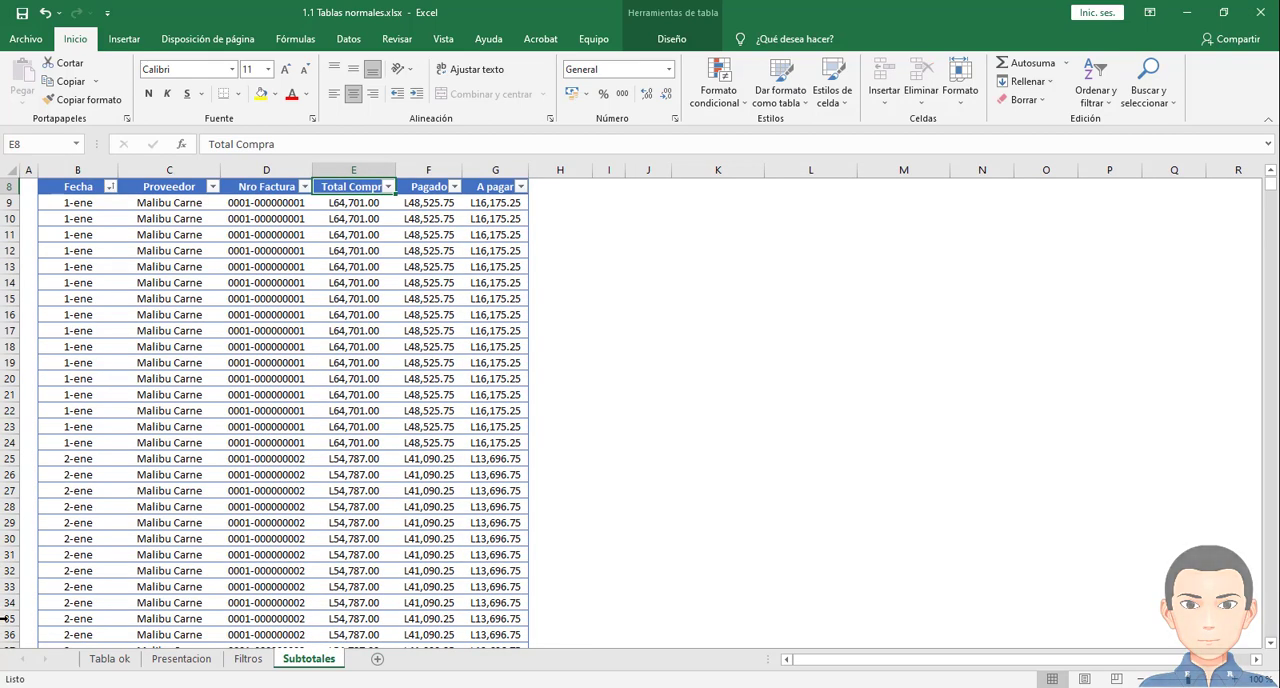
click(337, 208)
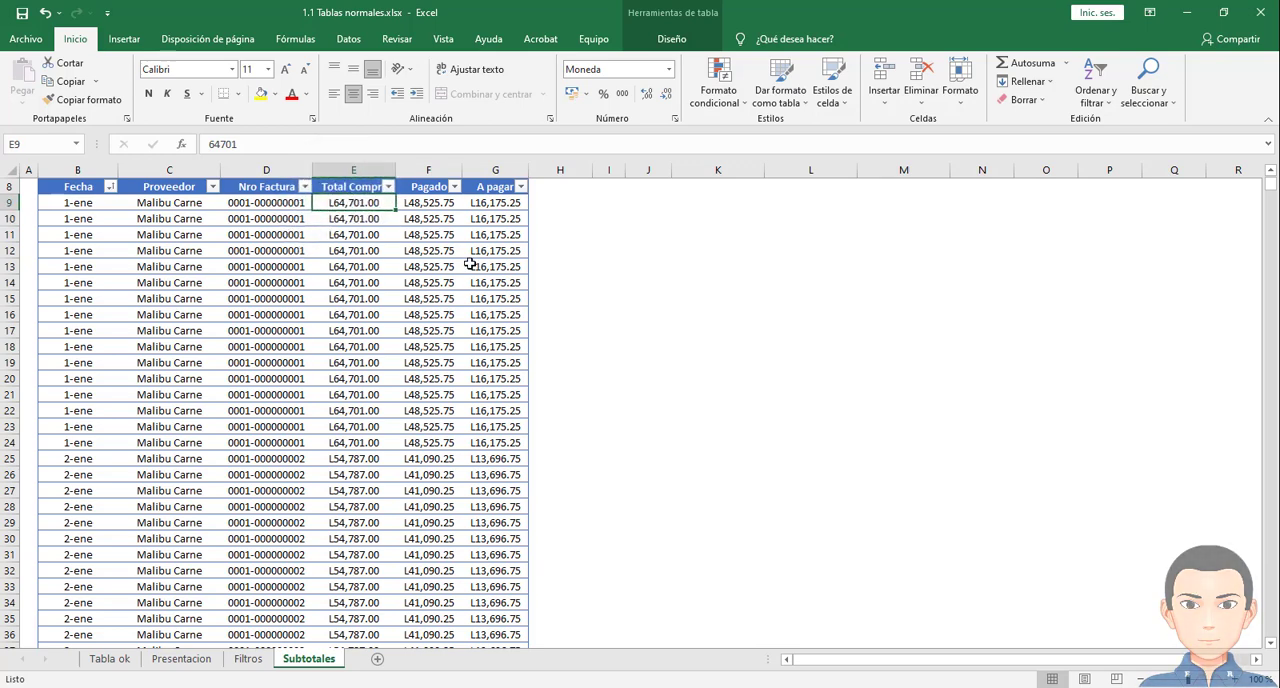
scroll(465, 268, down, 10)
scroll(454, 299, up, 12)
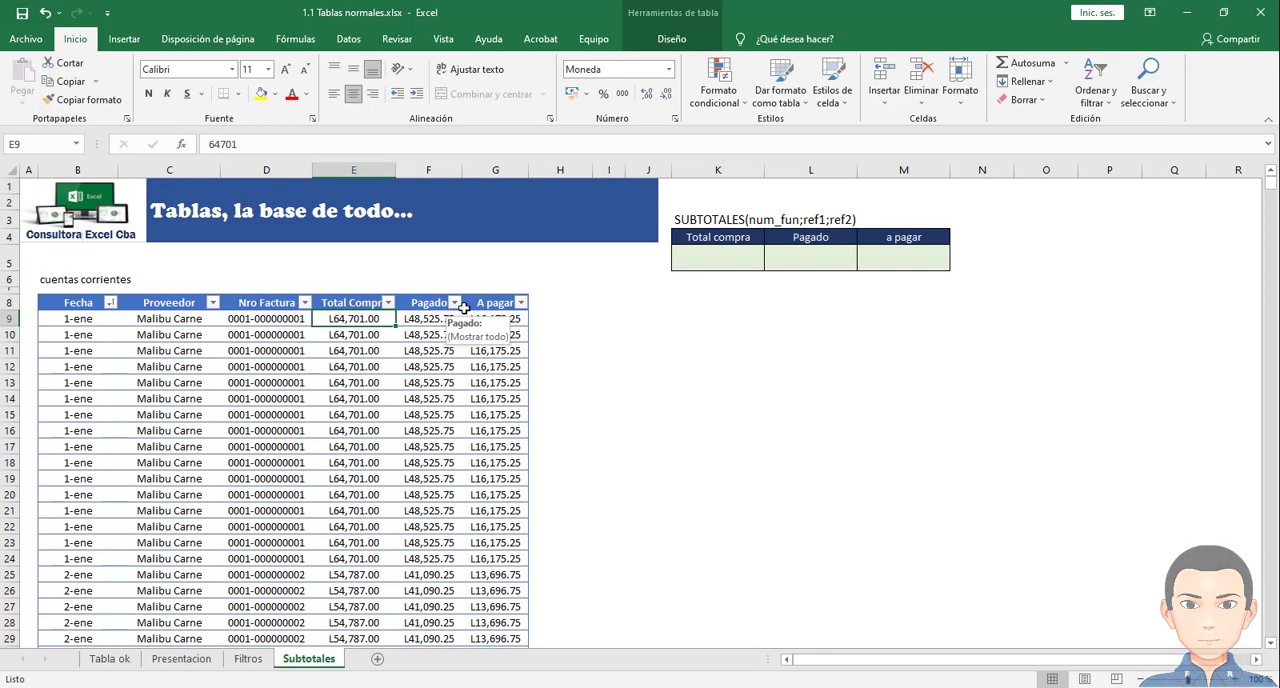
click(700, 254)
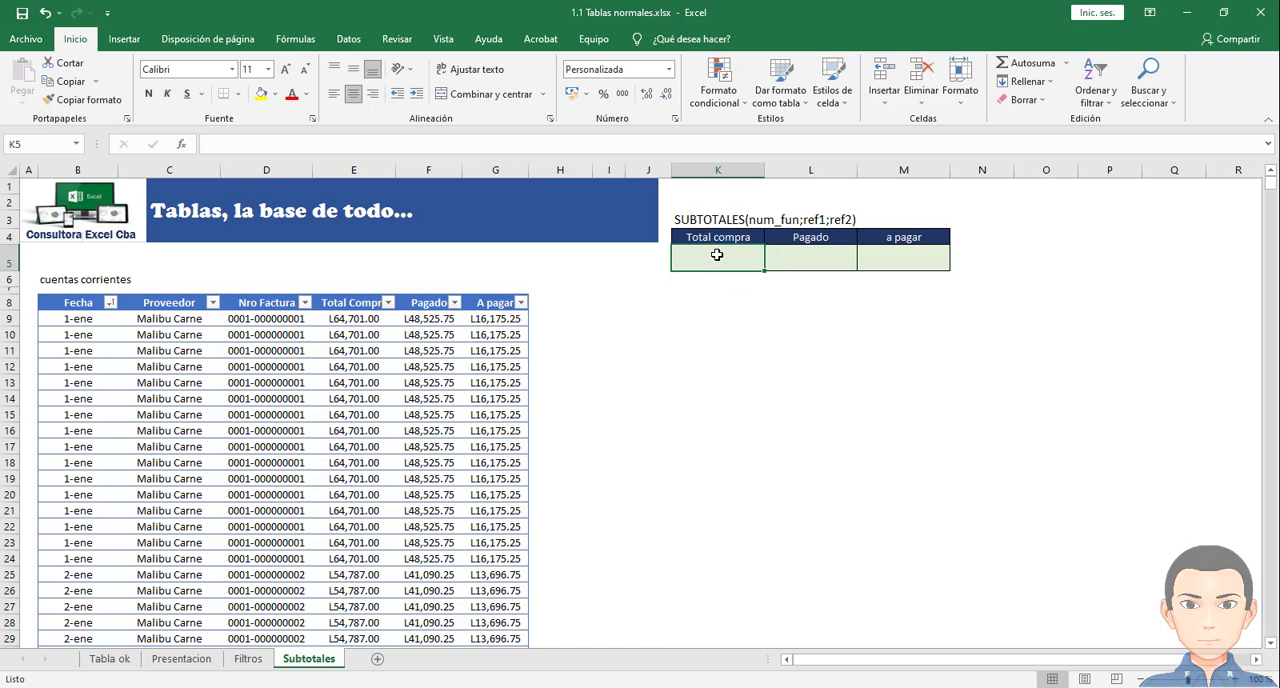
text(=)
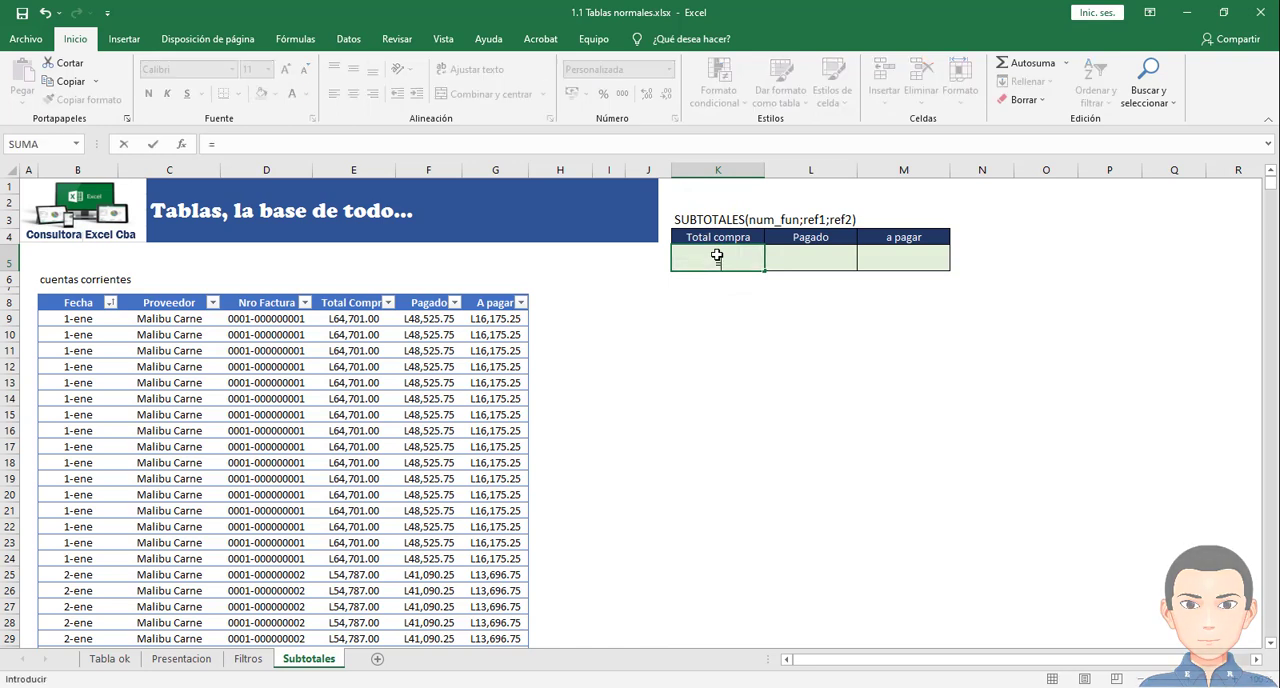
text(suma)
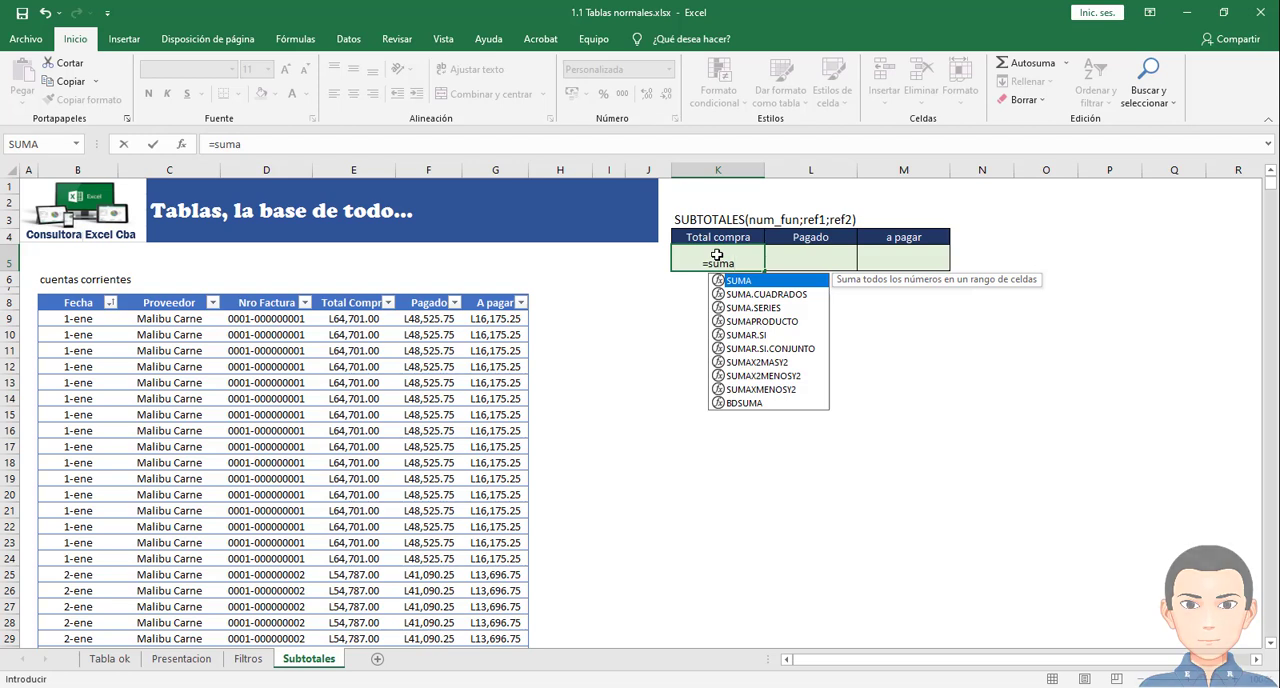
text(()
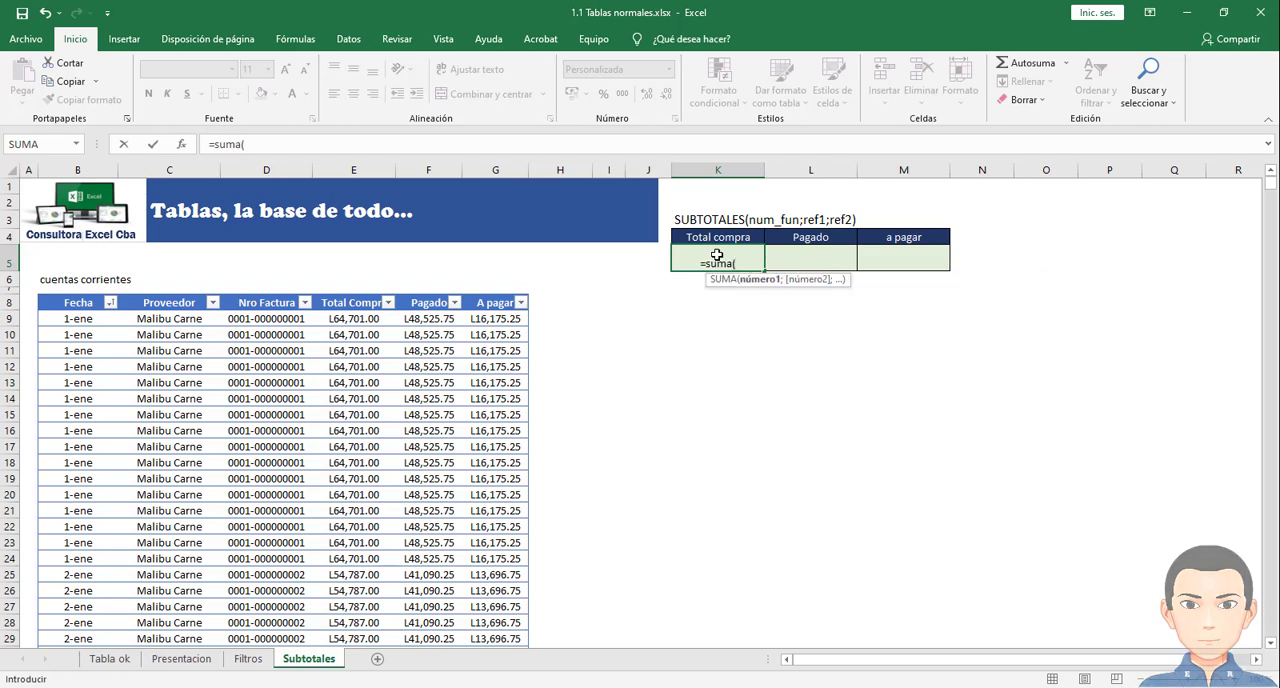
click(355, 316)
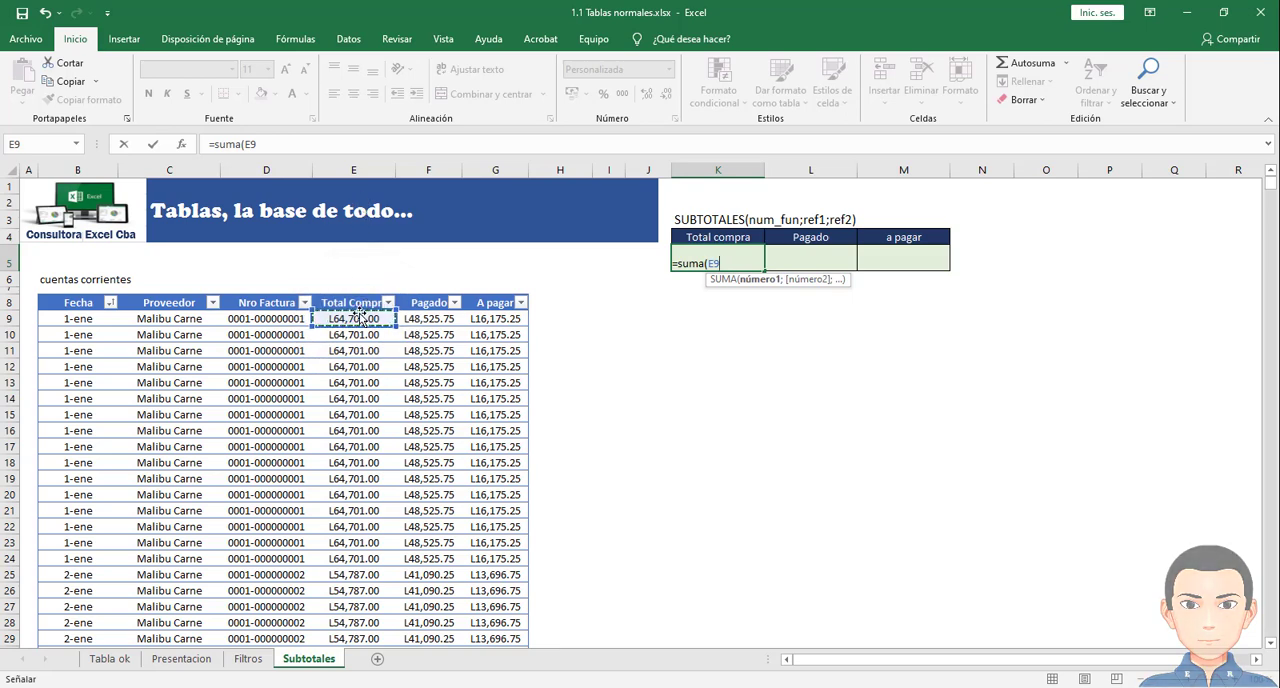
key(ctrl+Down)
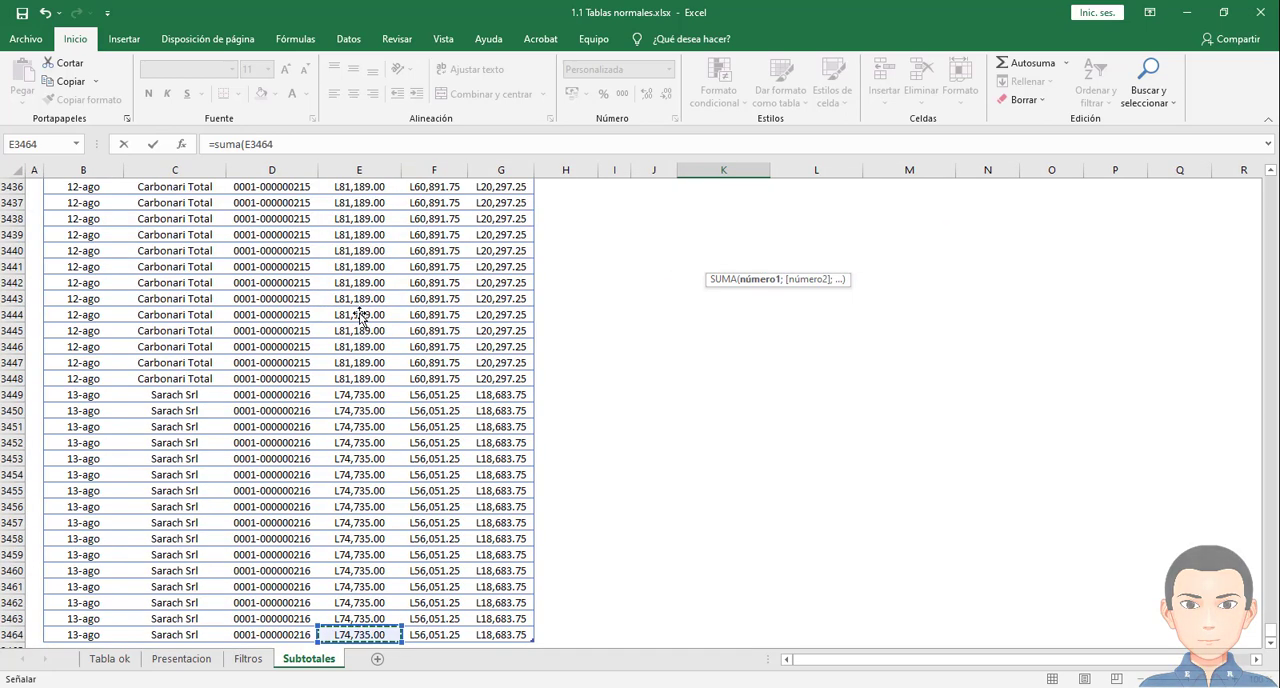
scroll(362, 316, up, 12)
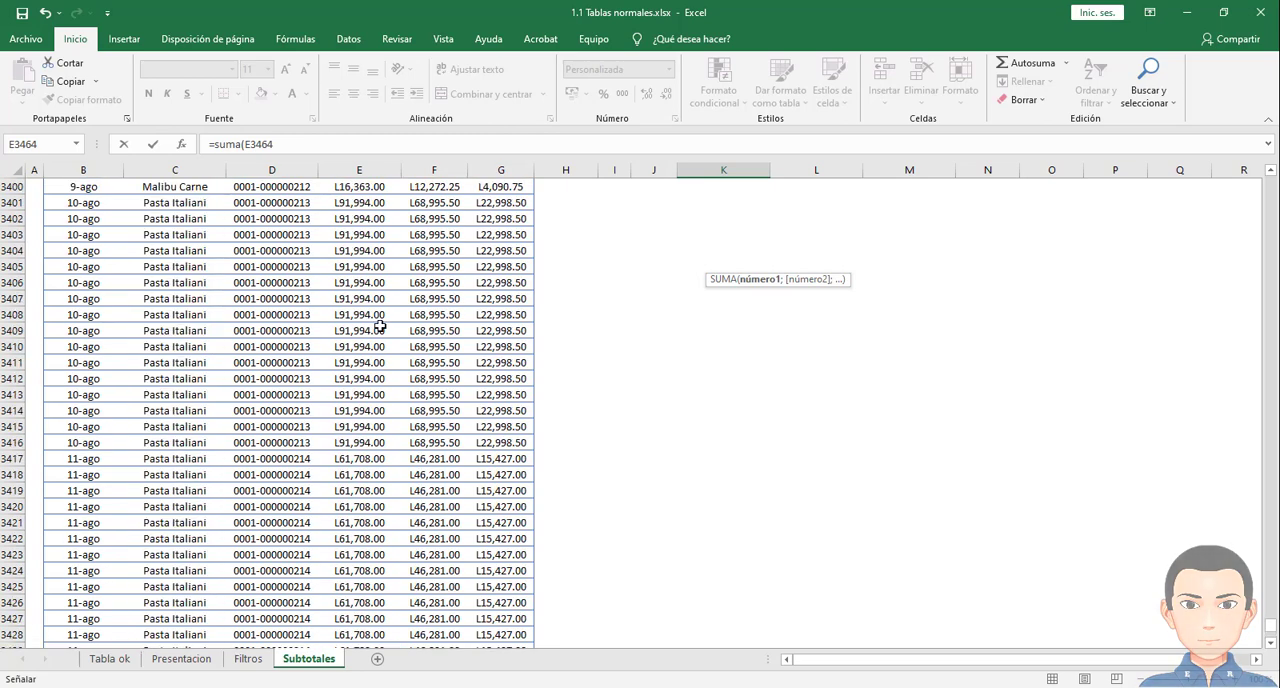
key(ctrl+Up)
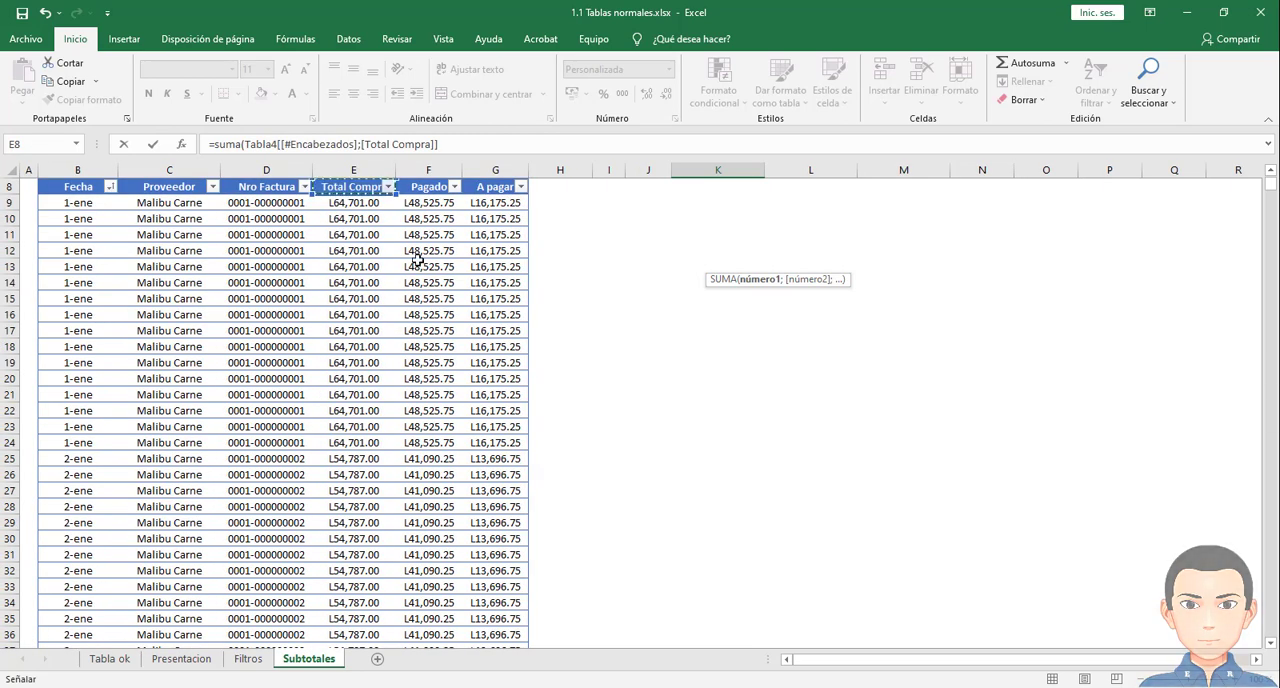
scroll(434, 270, up, 3)
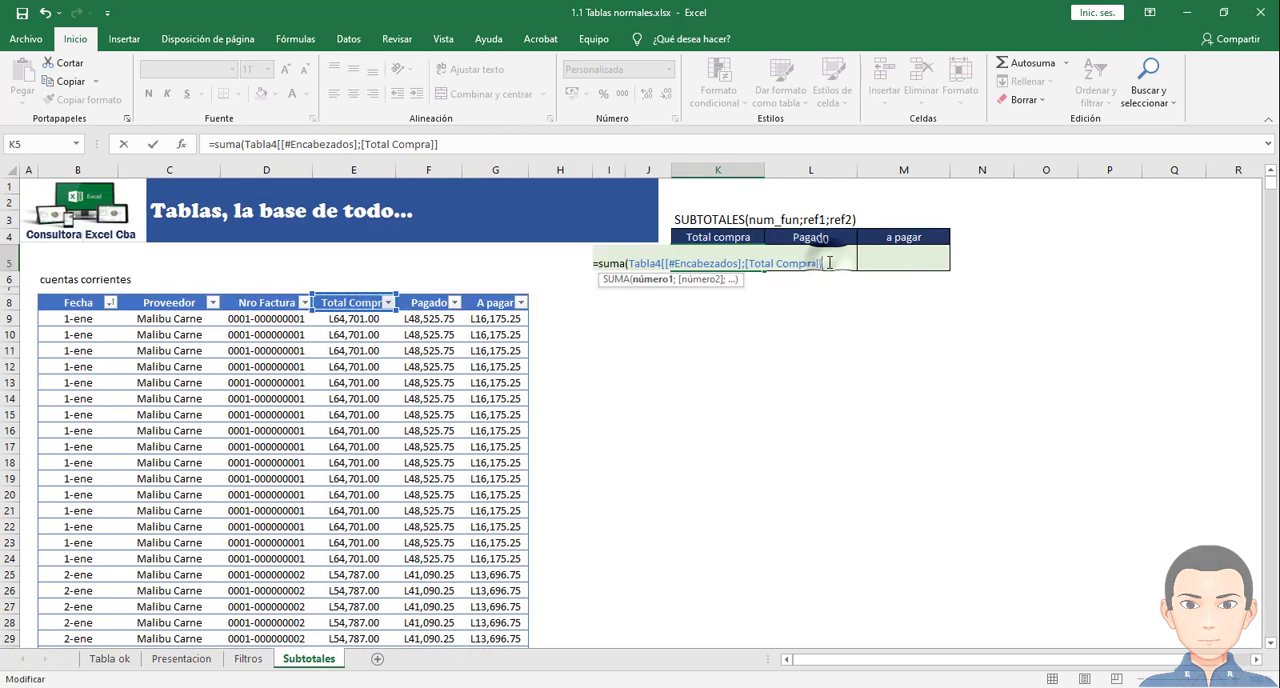
key(Escape)
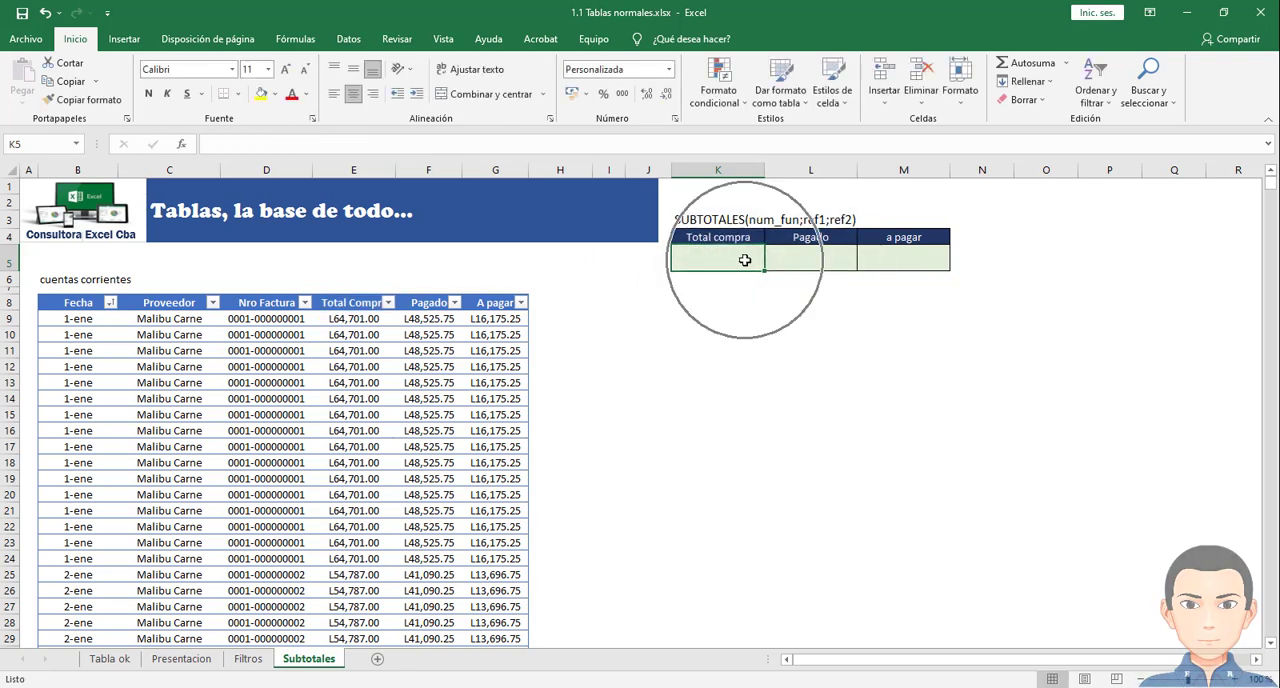
- Select all Total Compra values from cell E9 down to the last record of the cuentas corrientes table
click(337, 319)
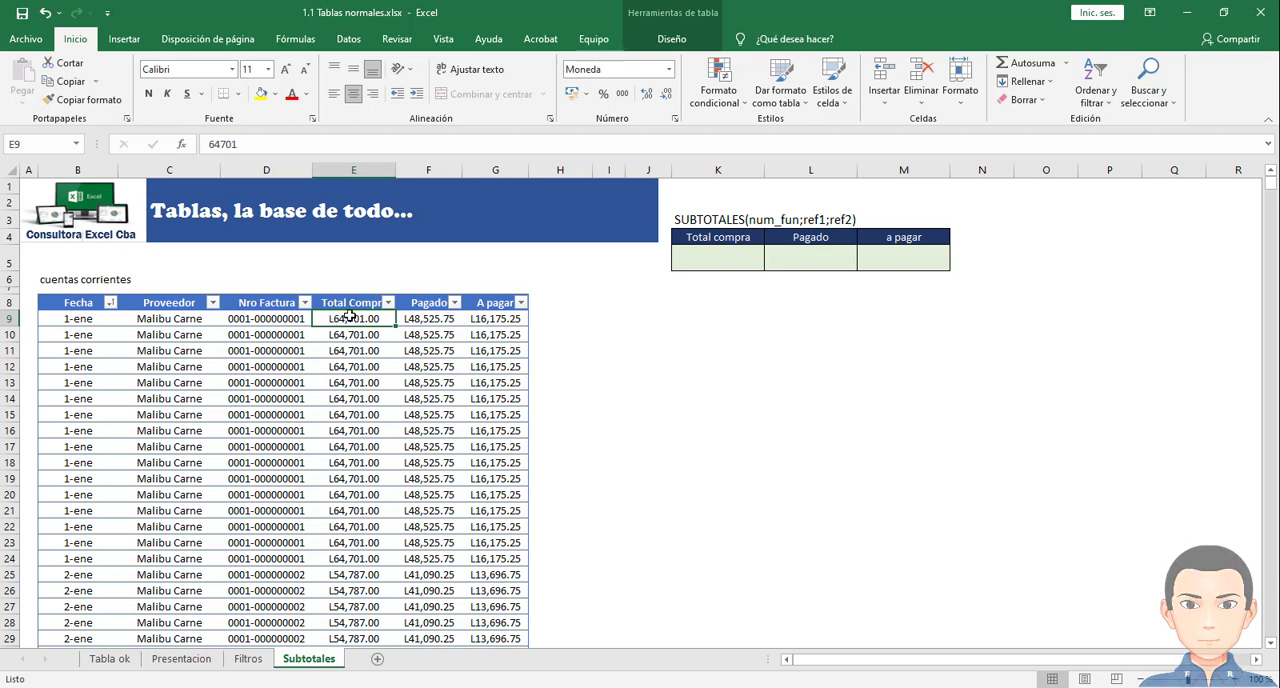
click(348, 316)
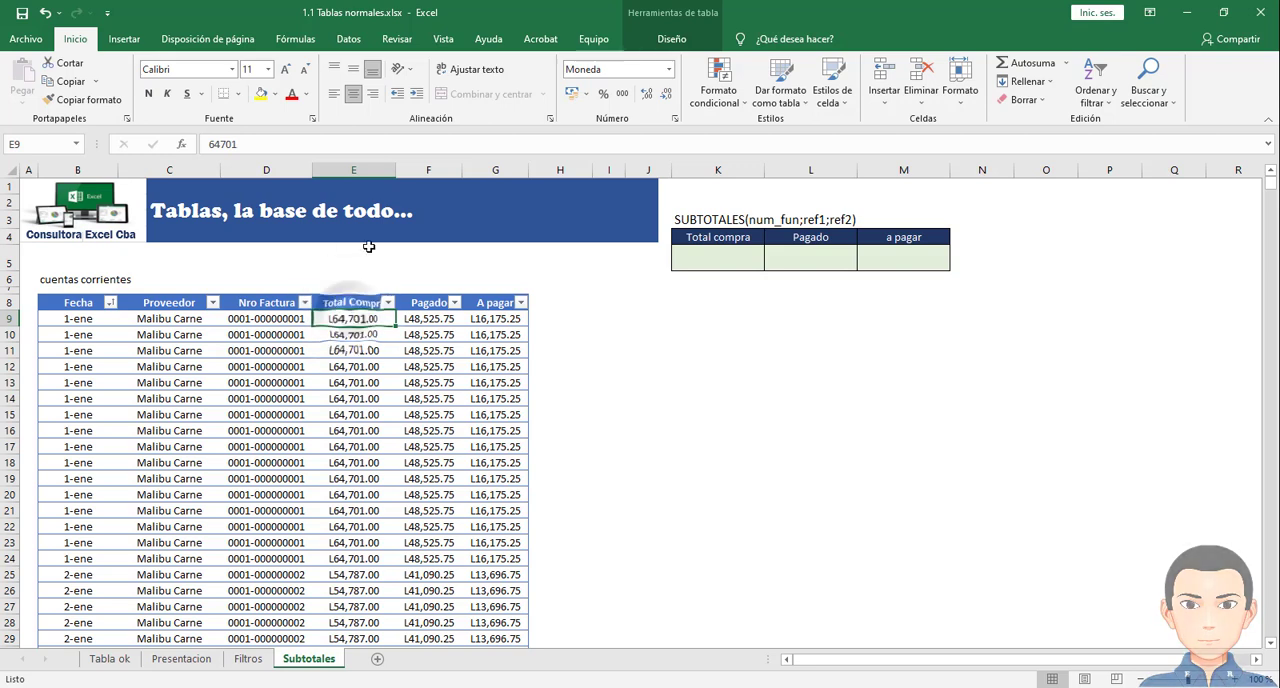
click(360, 170)
click(367, 318)
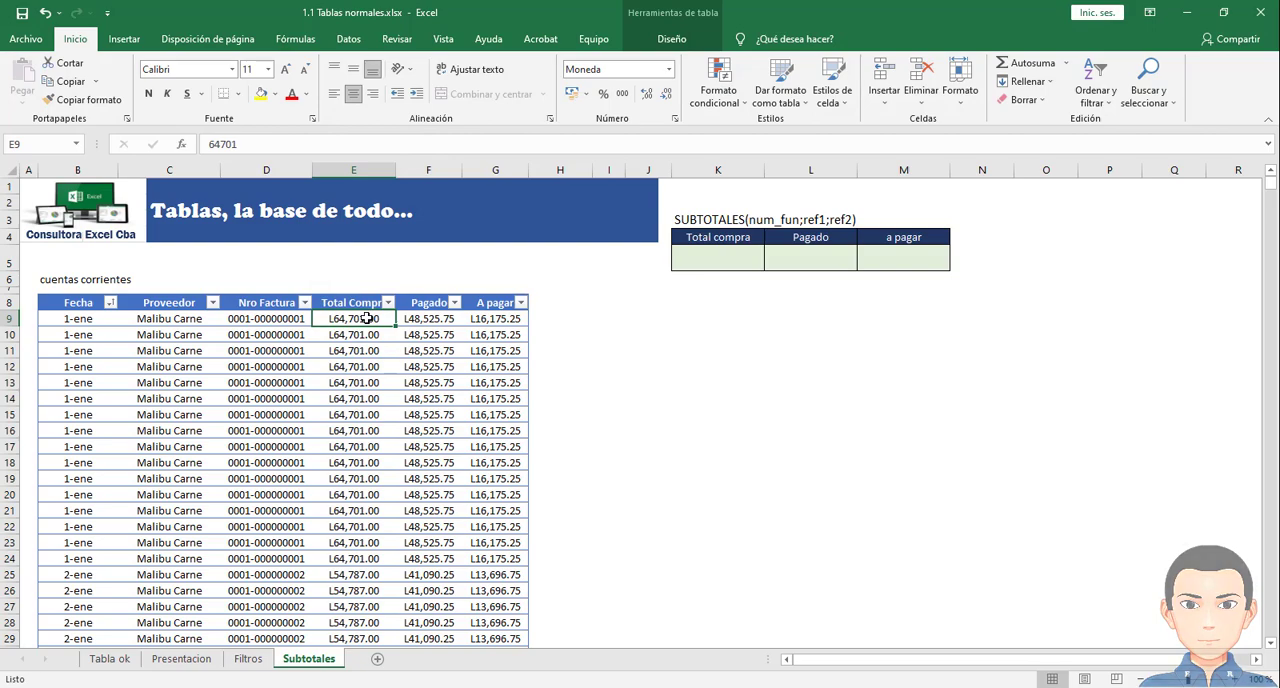
key(shift+Down)
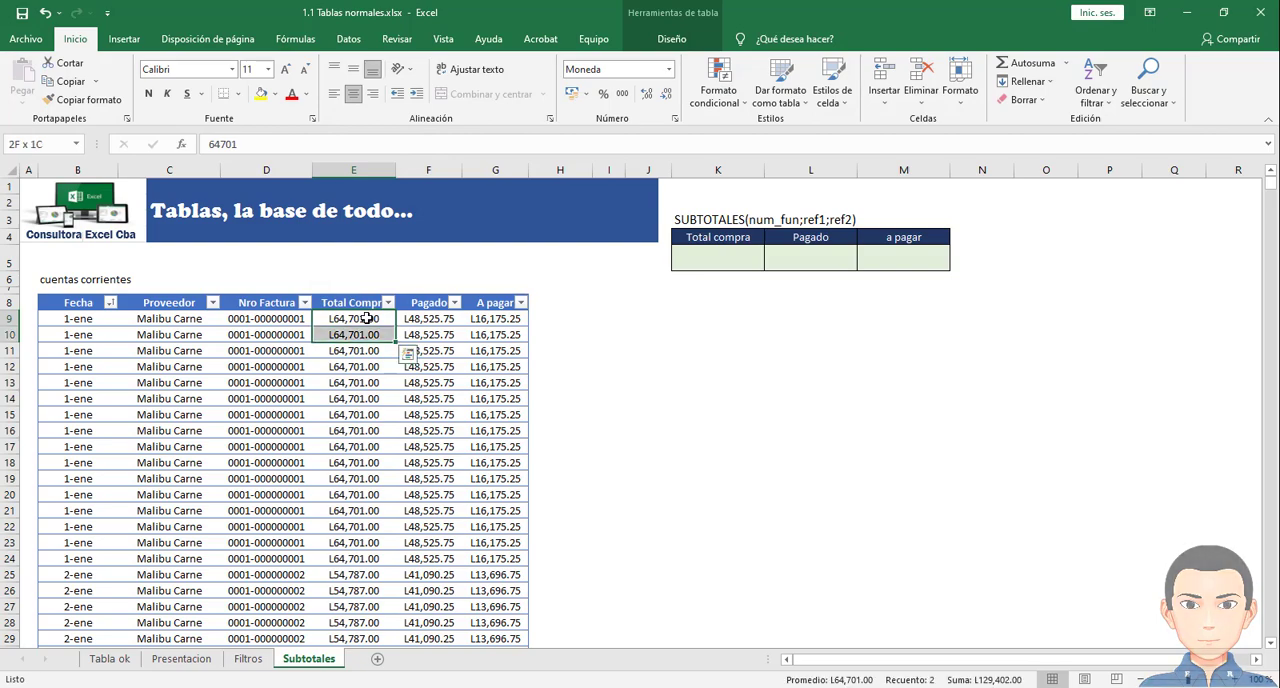
key(ctrl+shift+Down)
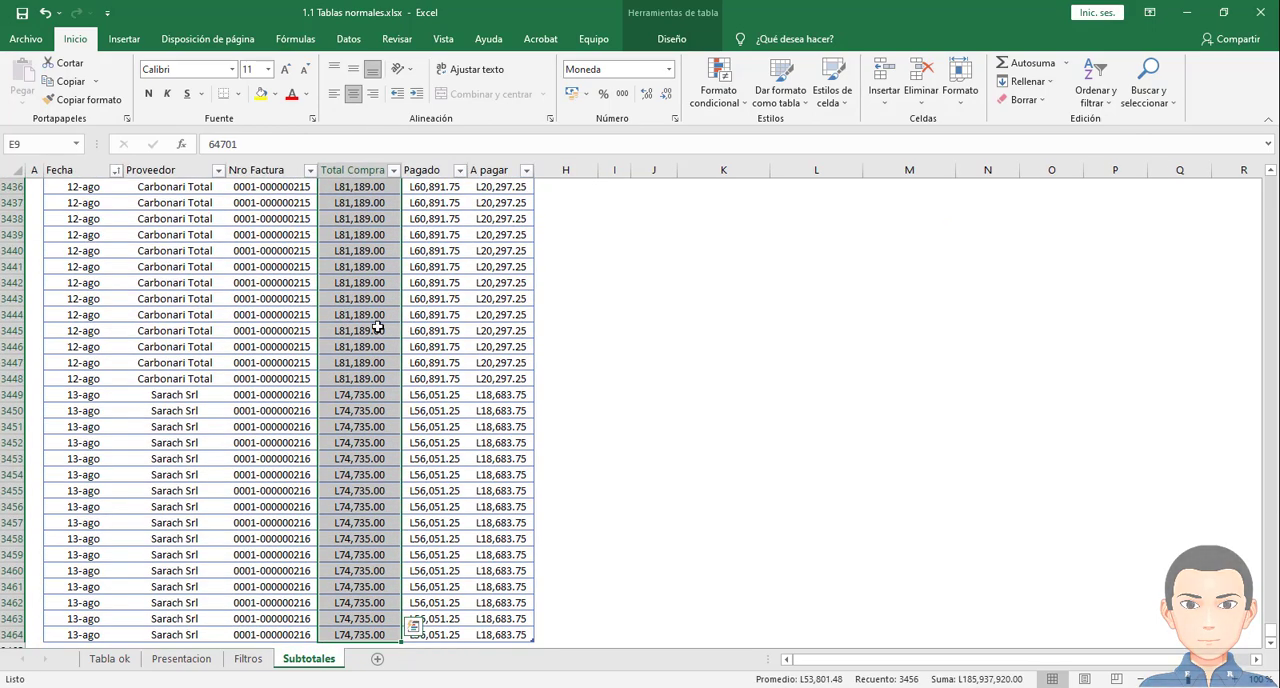
scroll(425, 355, up, 13)
scroll(403, 381, up, 20)
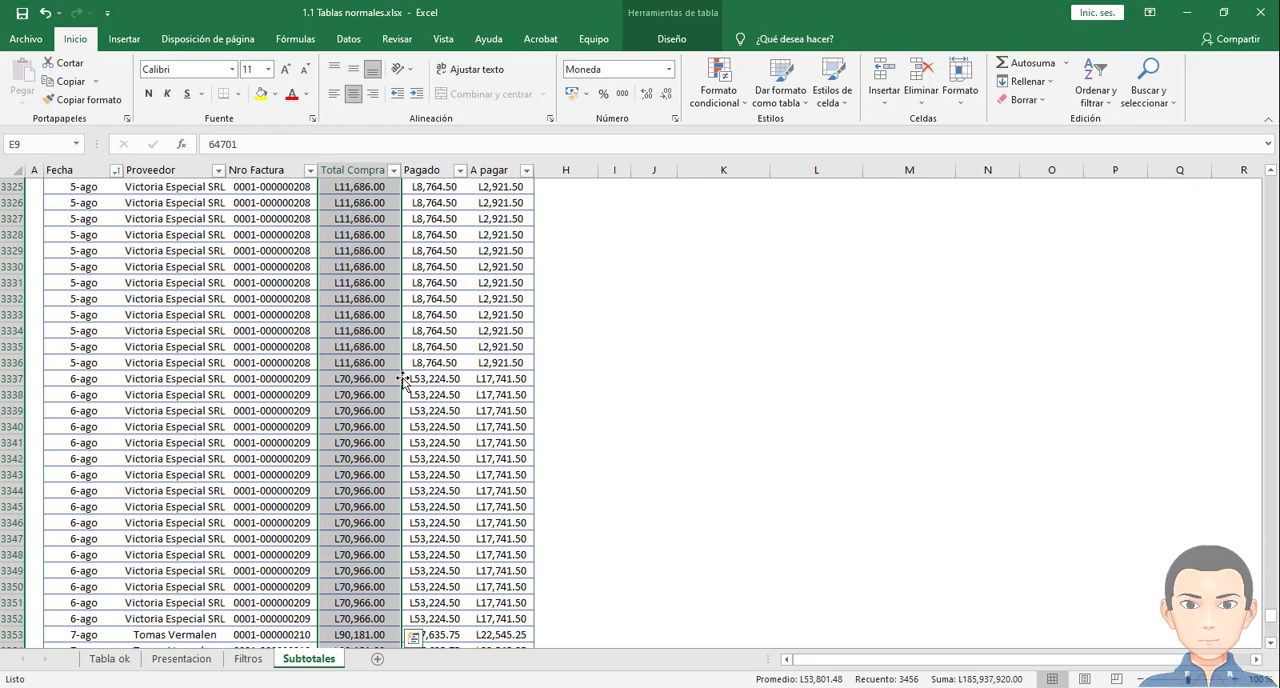
- Return to cell E9 and repeat the selection of the Total Compra values down to row 3464
key(ctrl+End)
scroll(429, 358, up, 3)
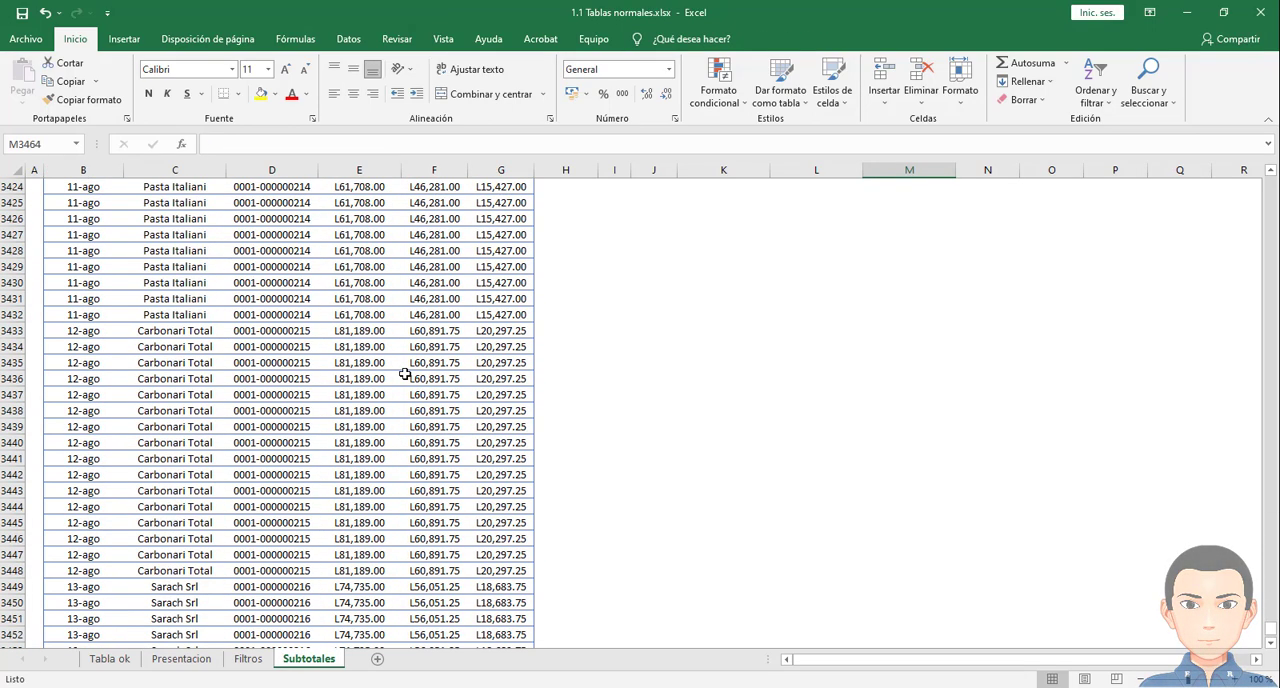
key(ctrl+Up)
click(340, 270)
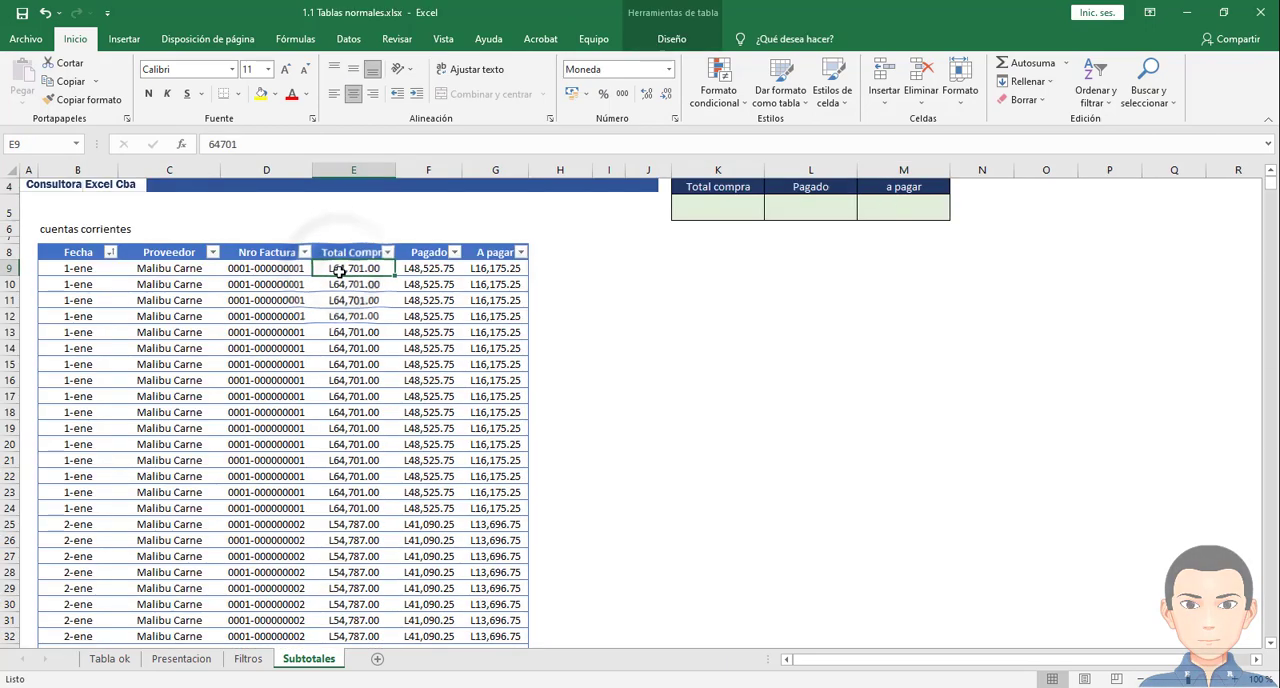
key(ctrl+shift+Down)
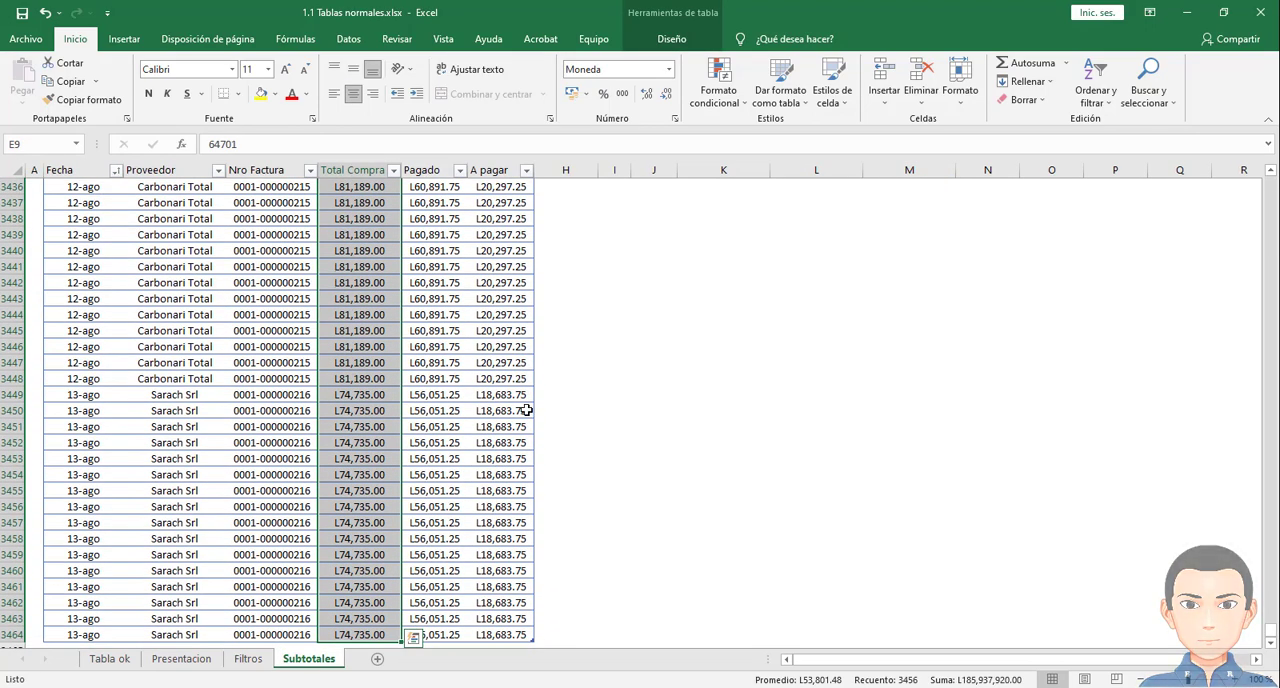
scroll(500, 423, up, 9)
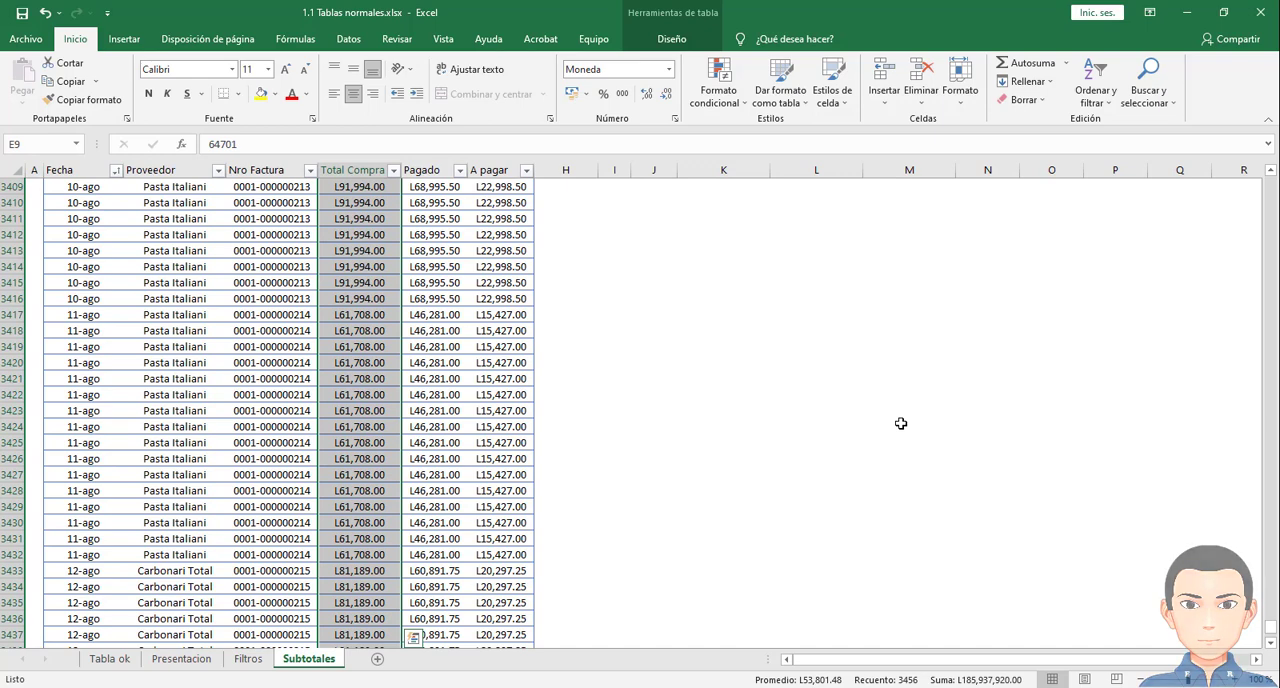
key(ctrl+Up)
scroll(900, 423, up, 3)
- Enter =Tabla4[Total Compra] in the Total compra result cell K5, referencing the column from E9 to its last record
click(725, 262)
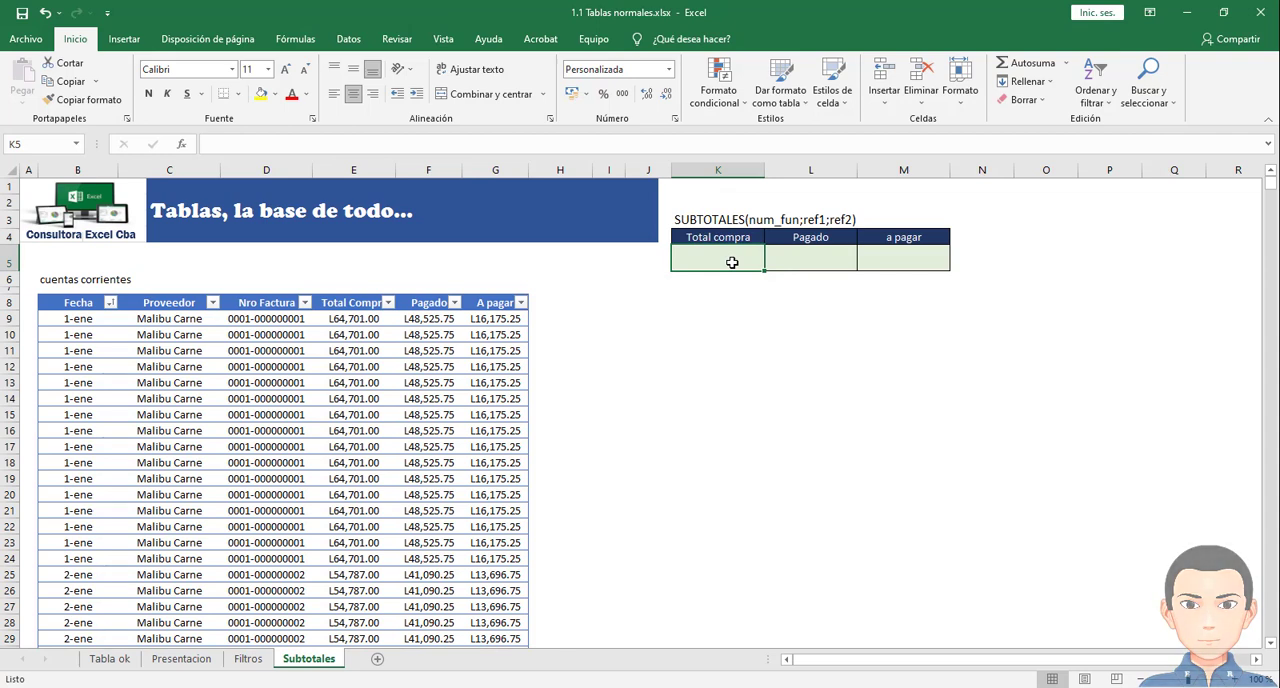
text(=)
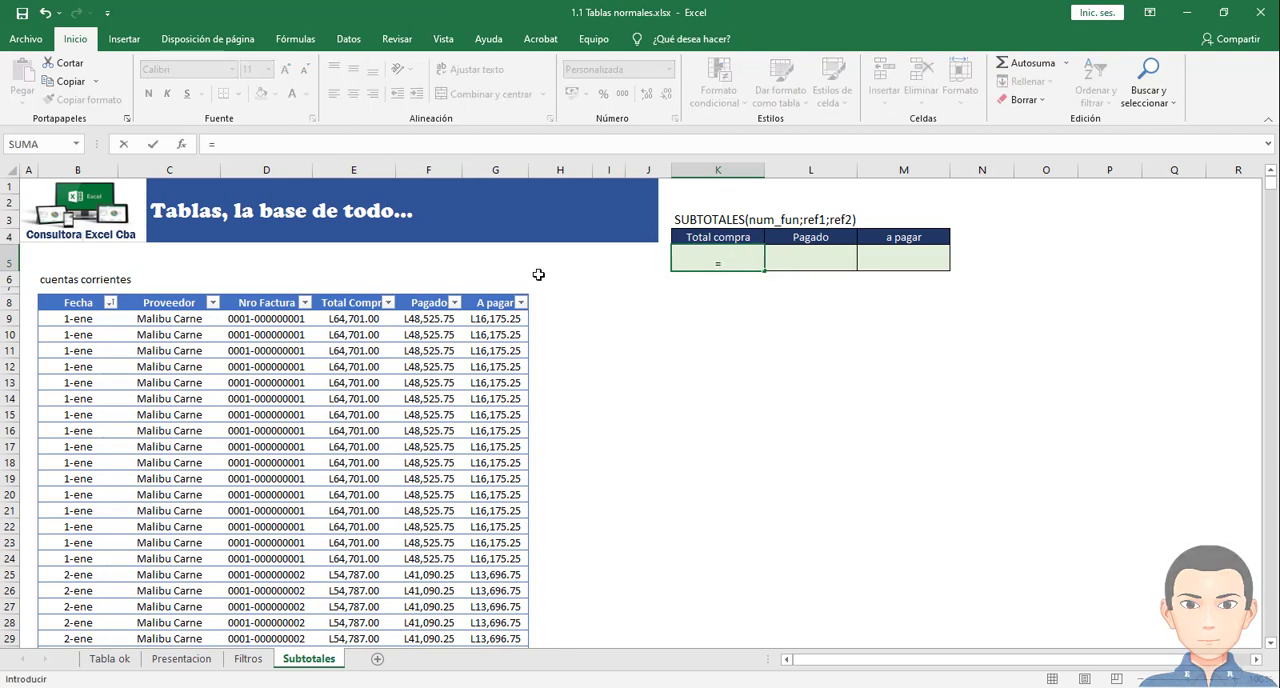
click(359, 321)
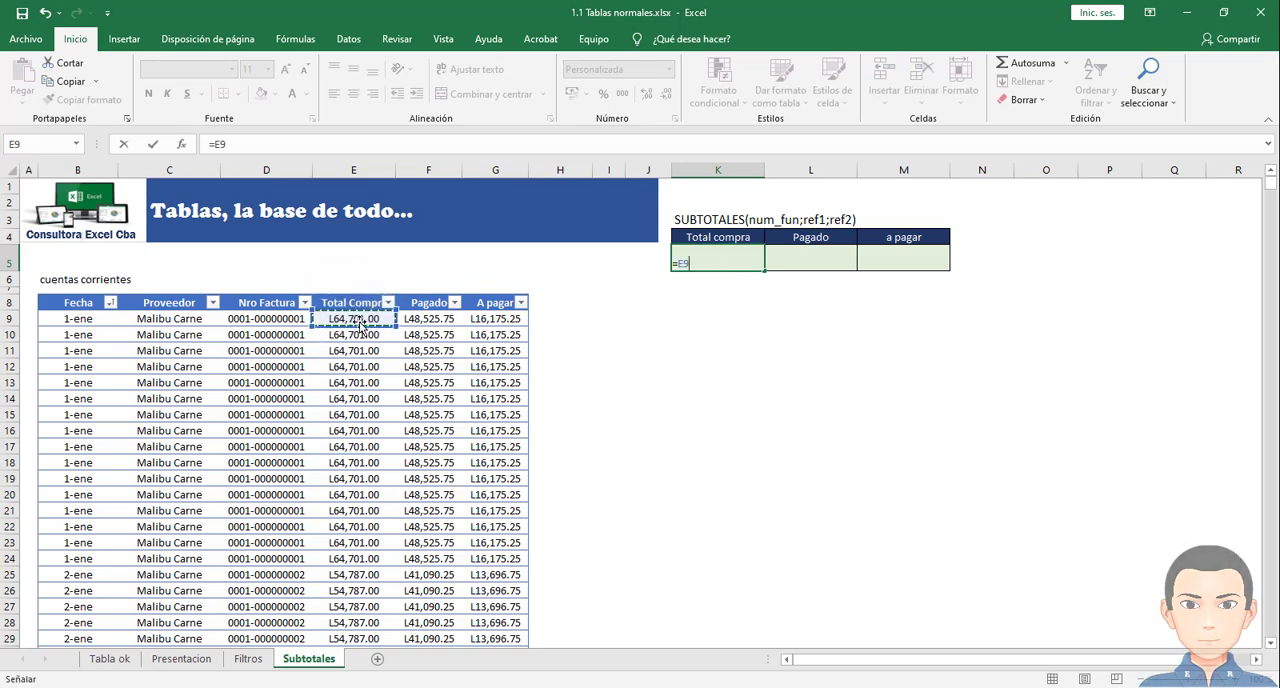
key(ctrl+shift+Down)
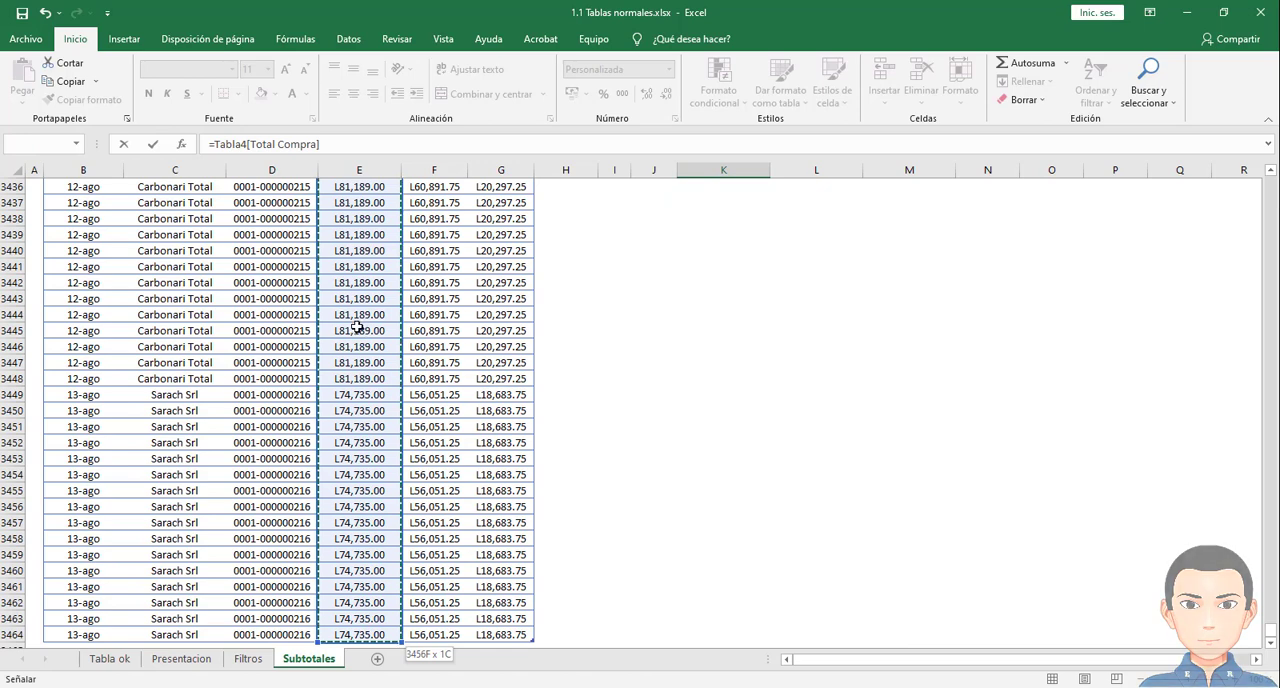
scroll(368, 313, up, 4)
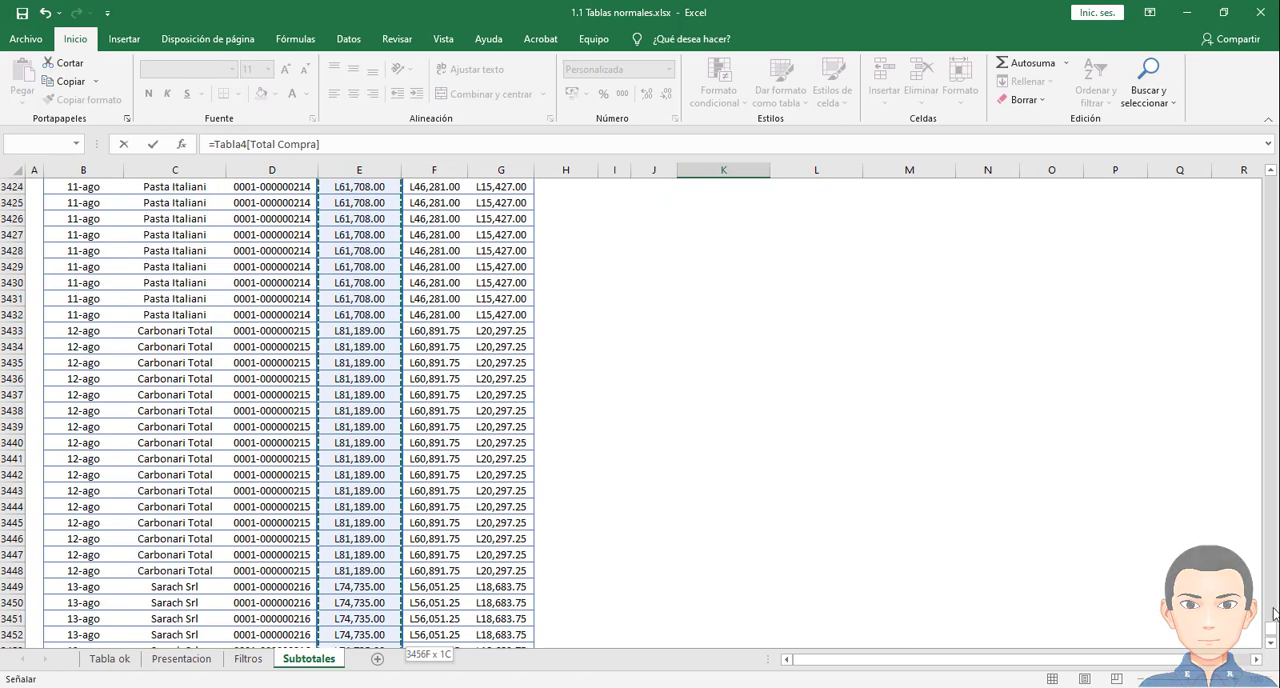
drag(1272, 633, 1270, 185)
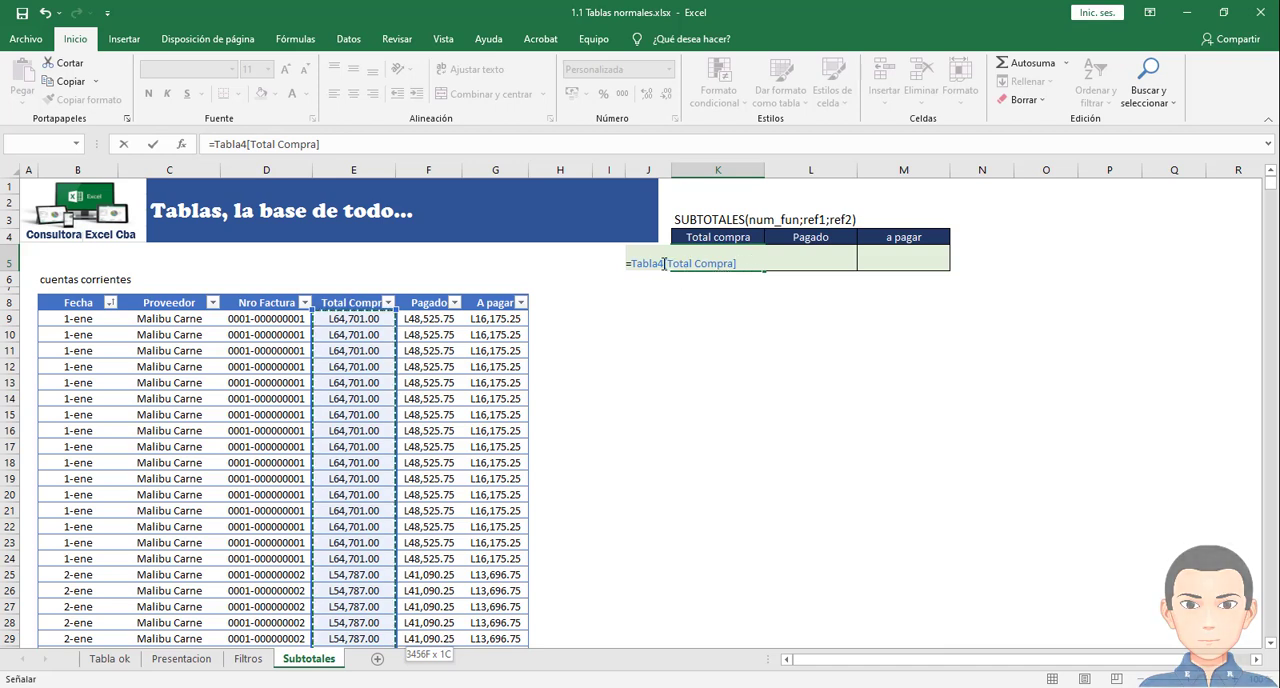
click(743, 263)
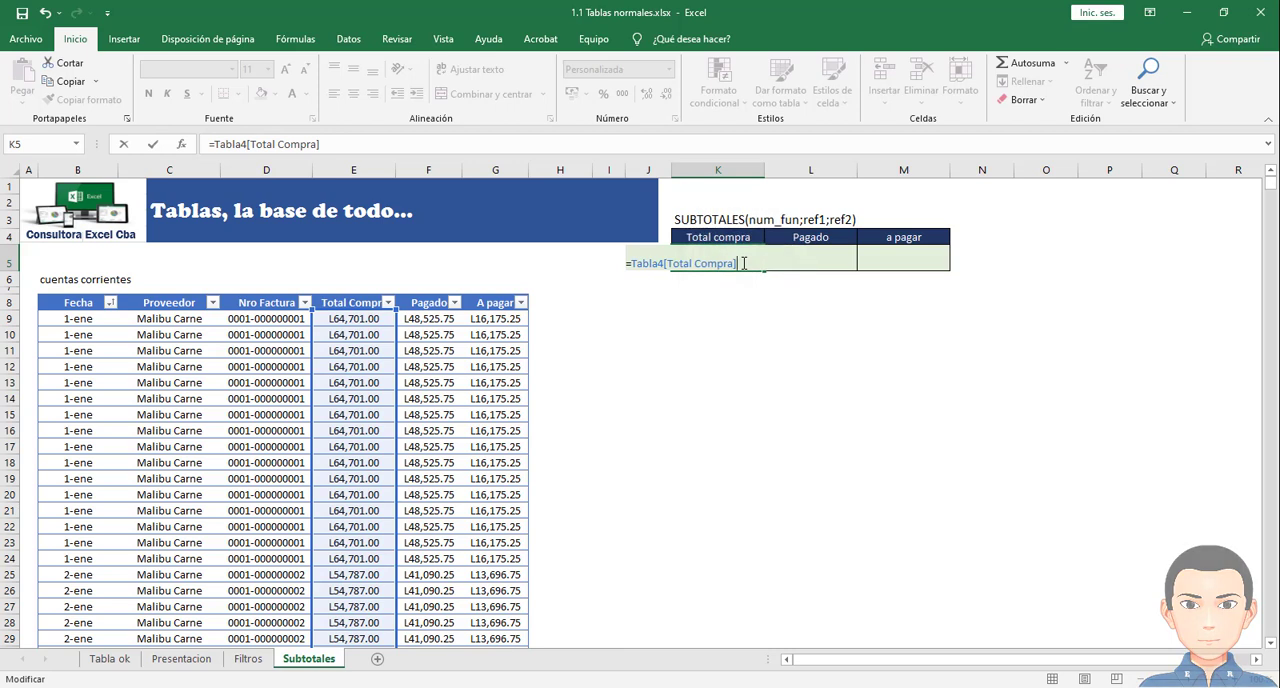
key(ctrl+Return)
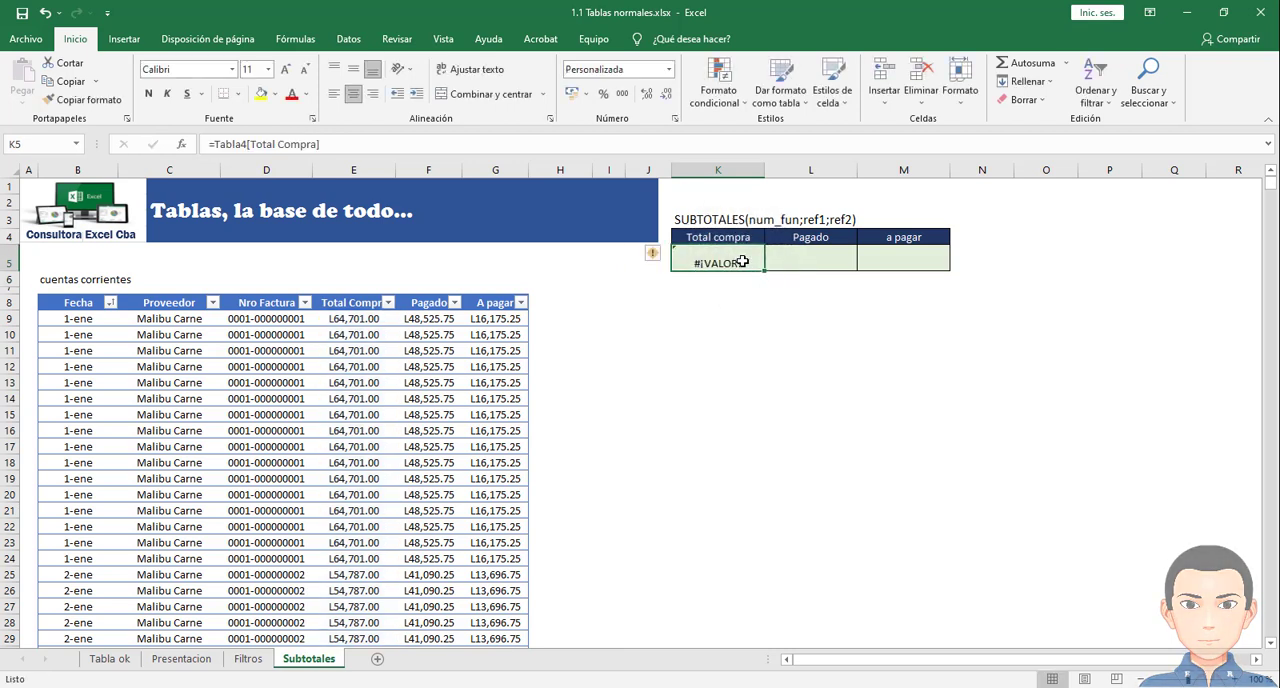
- Edit K5 to =SUMA(Tabla4[Total Compra]) to total the column, and clear the cell again
double_click(743, 263)
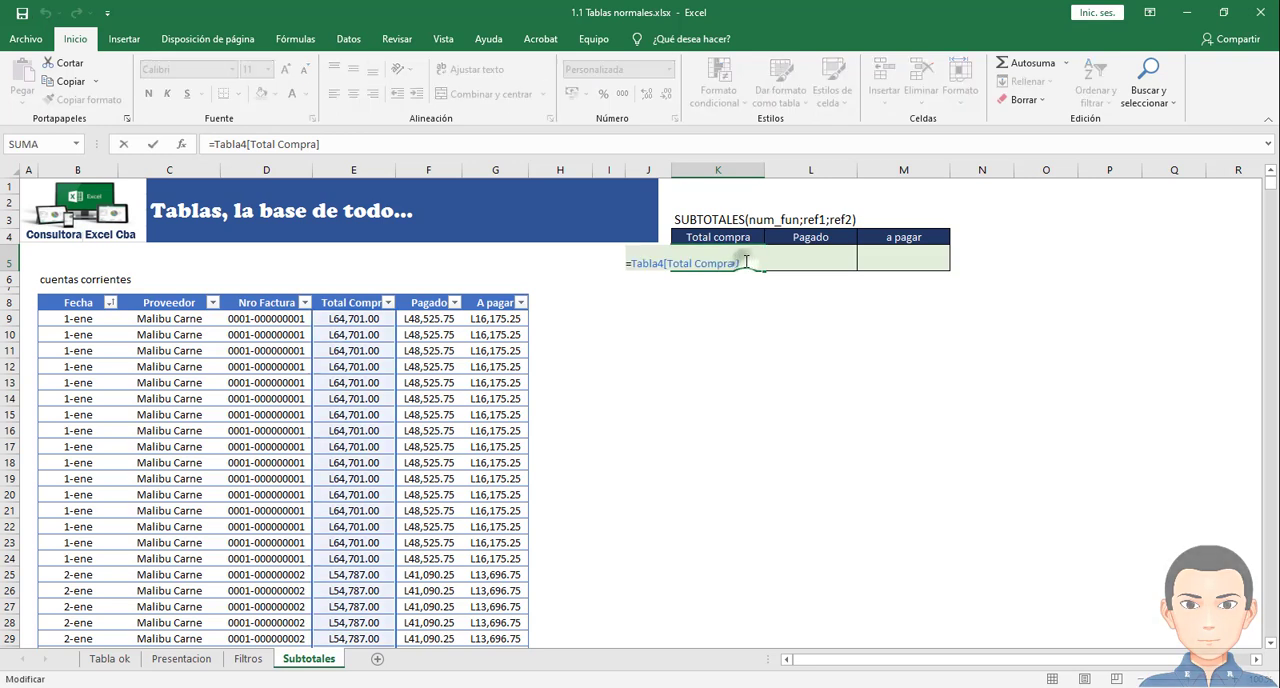
click(630, 263)
text(suma)
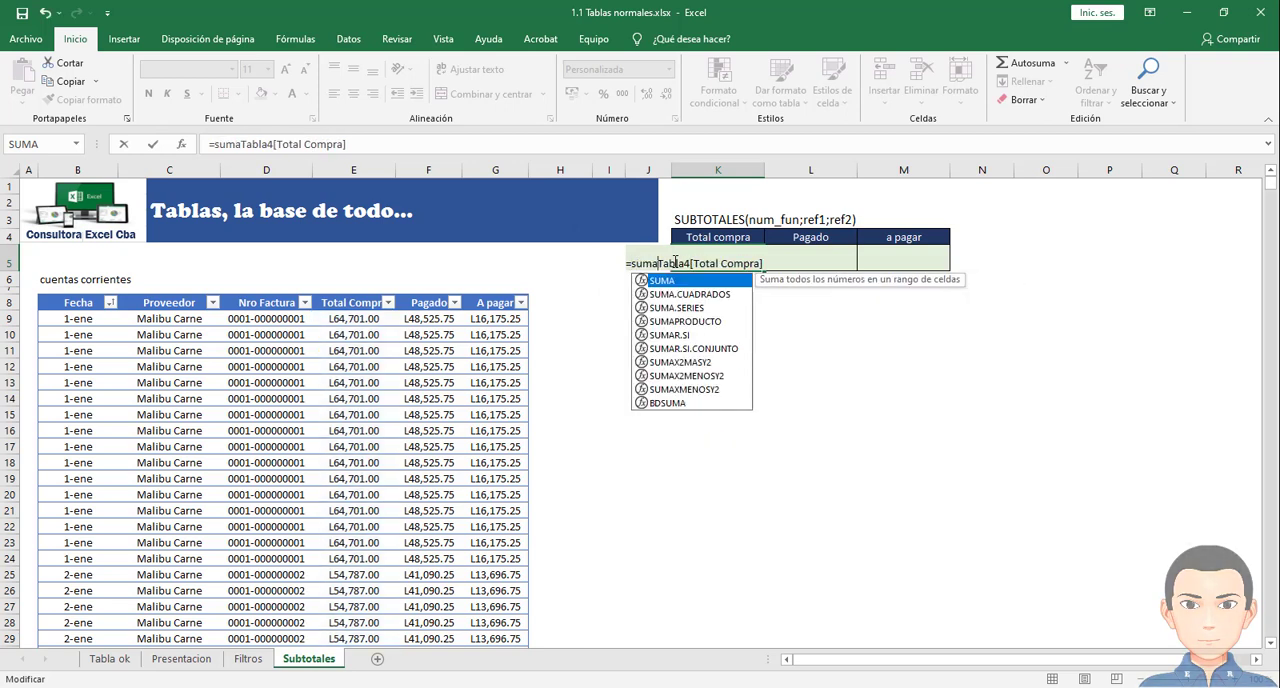
text(()
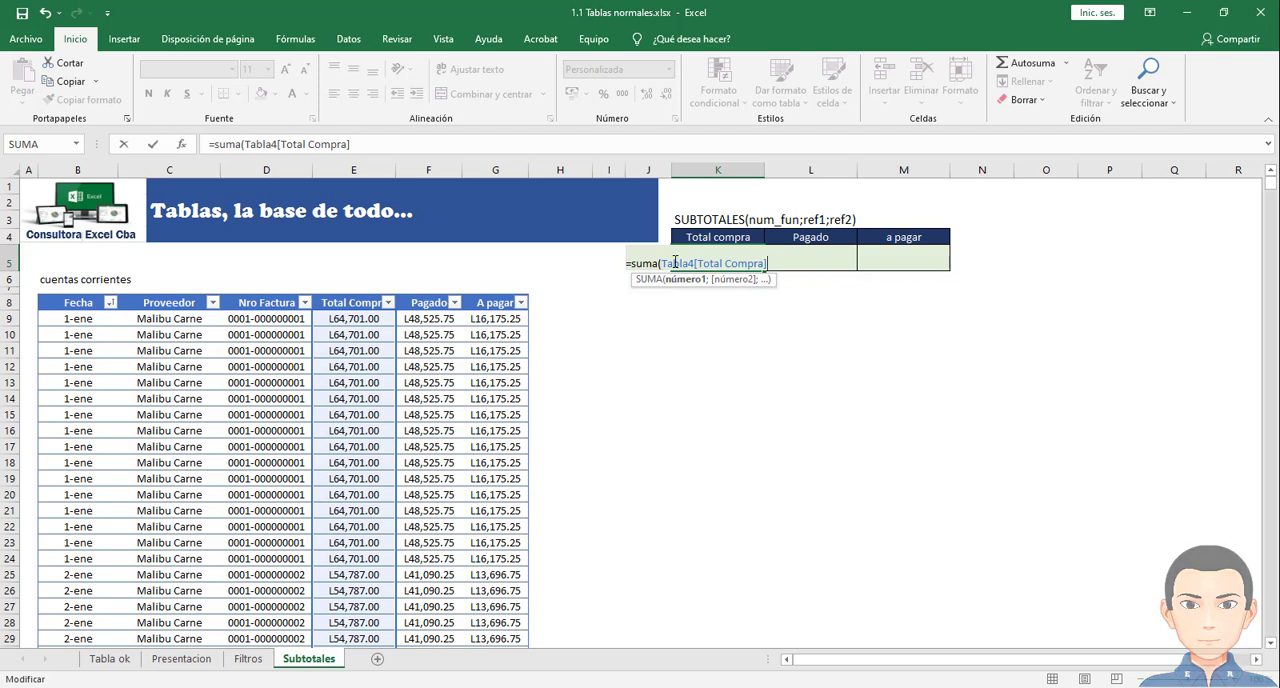
text())
key(Return)
click(677, 262)
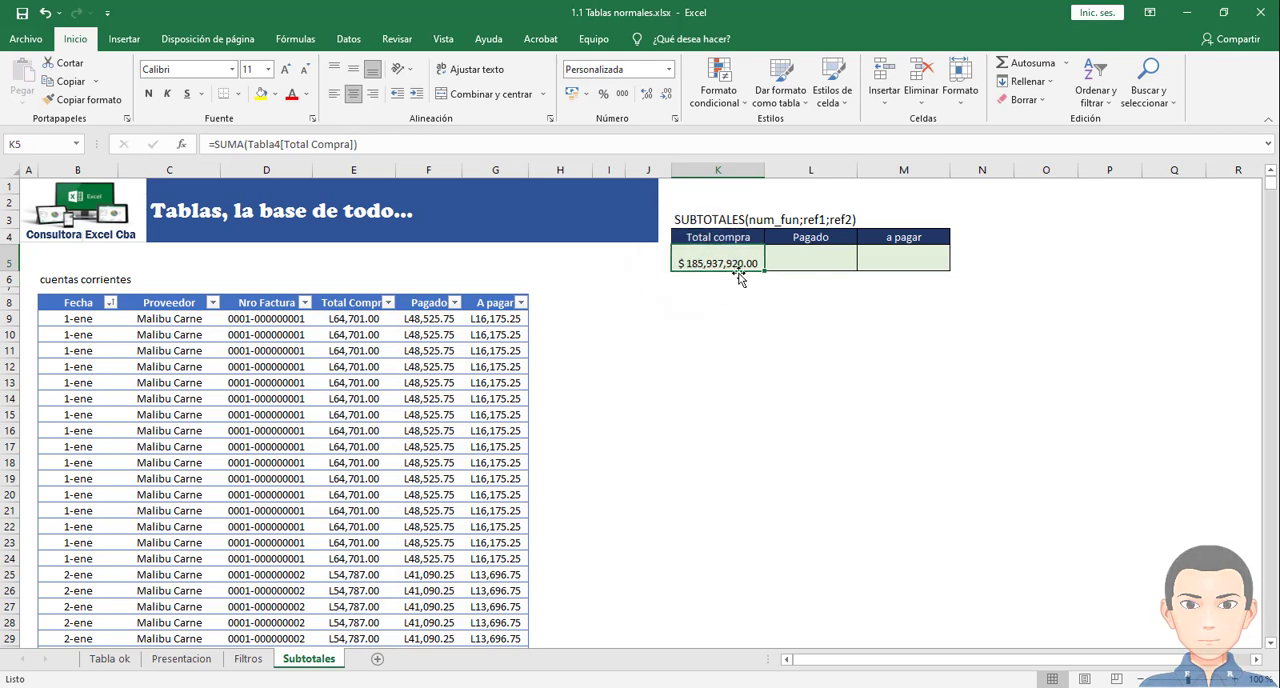
key(BackSpace)
click(723, 289)
- Enter =SUMA(Tabla4[Total Compra]) in the Total compra result cell K5, summing the column from E9 to its last record
click(719, 263)
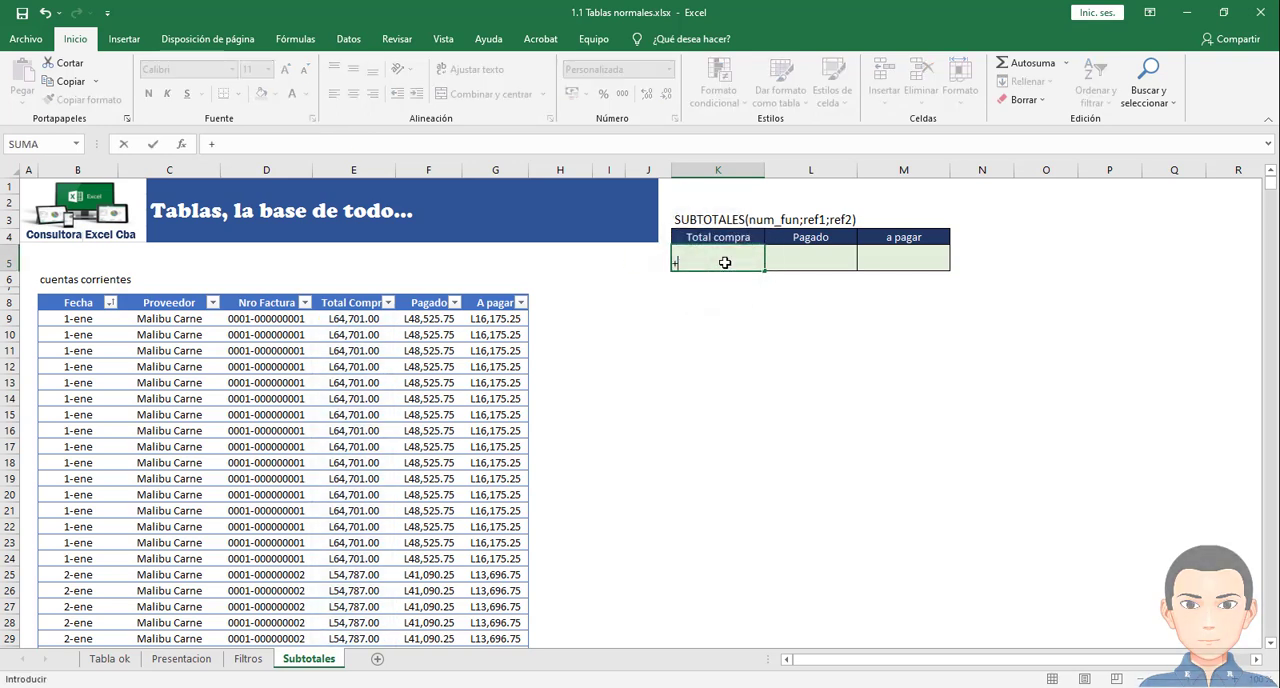
text(=suma()
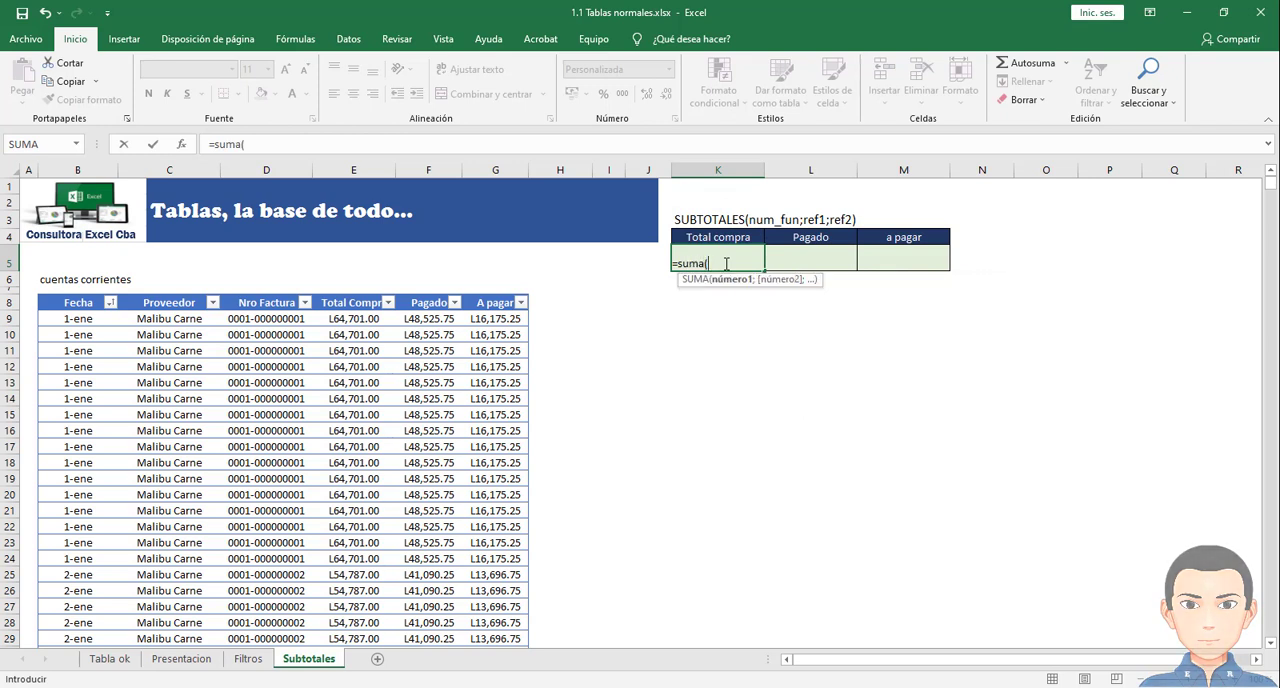
click(356, 319)
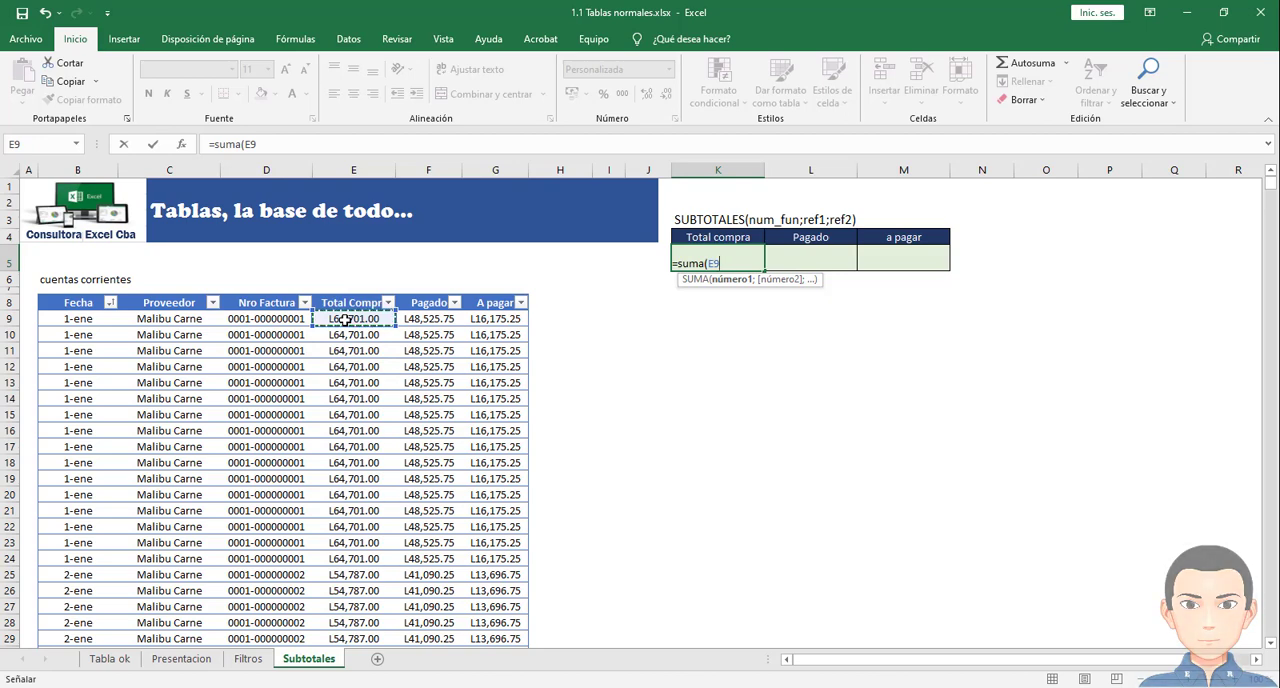
key(ctrl+shift+Down)
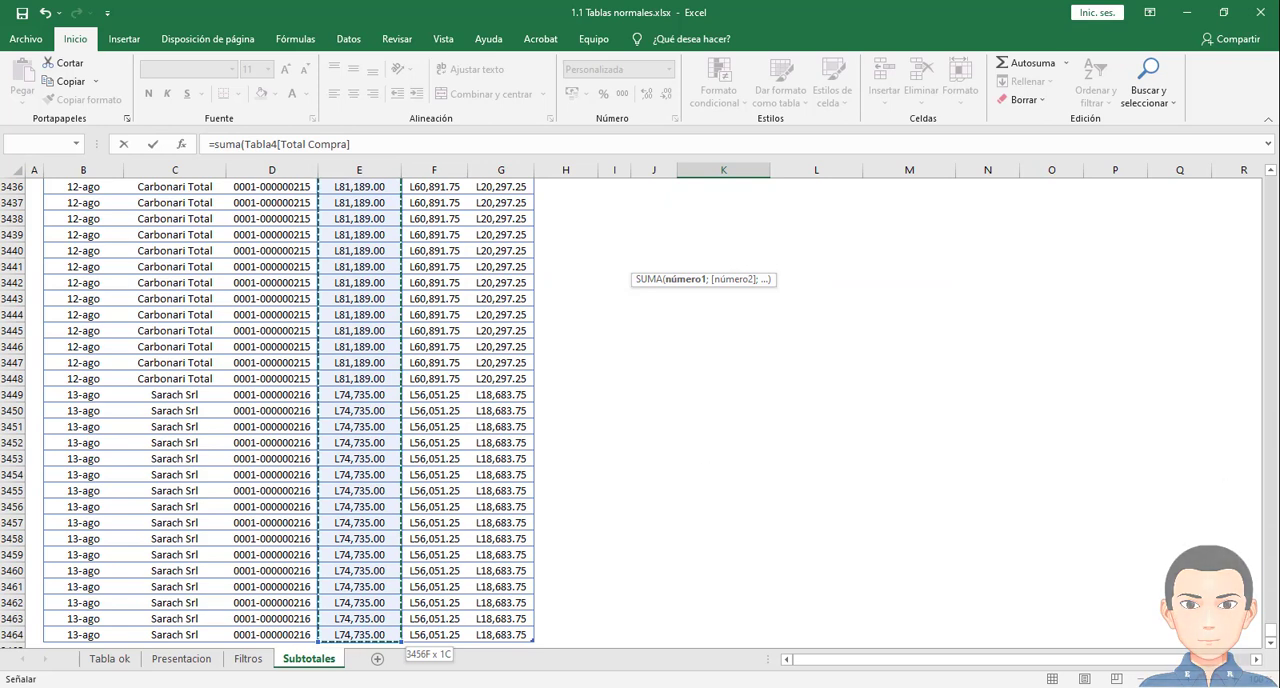
drag(1272, 633, 1272, 183)
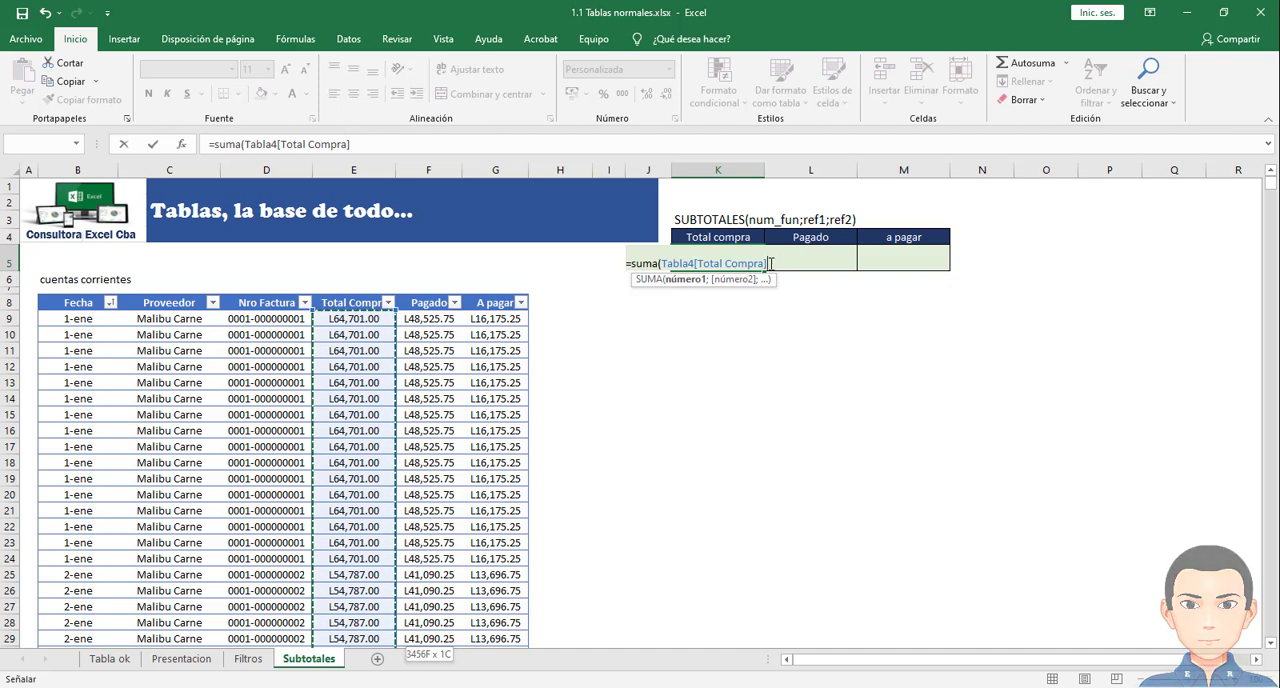
text())
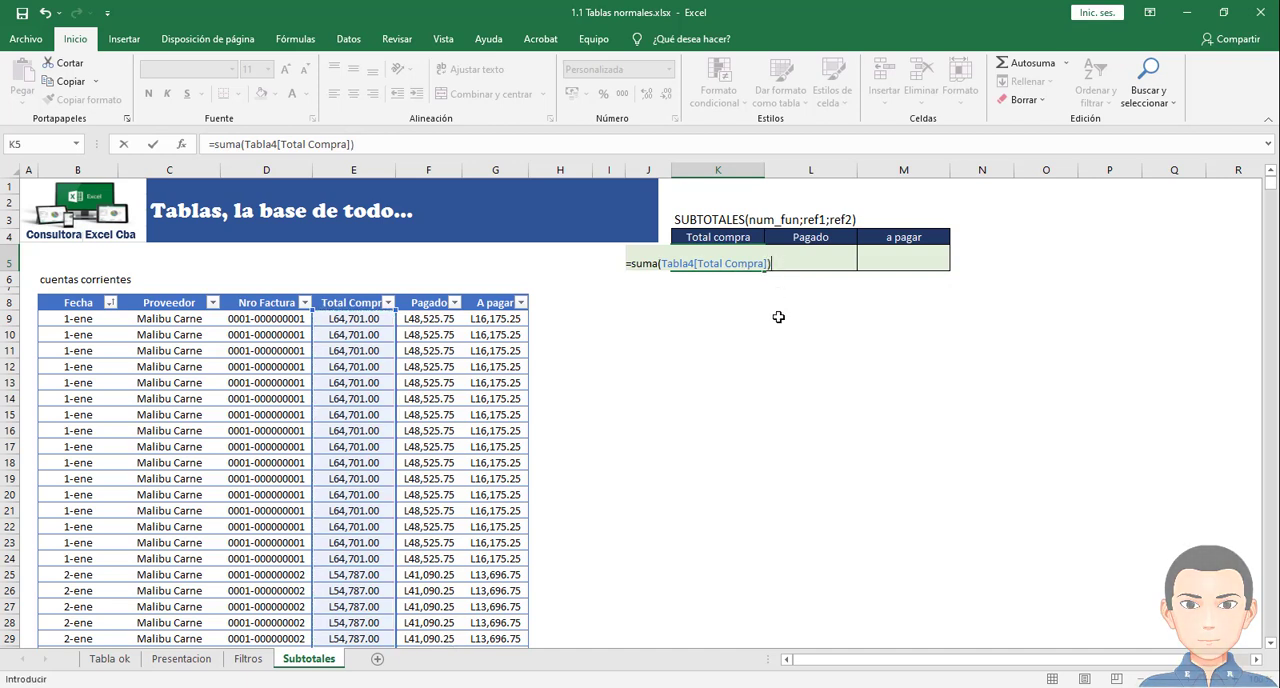
key(Return)
click(737, 262)
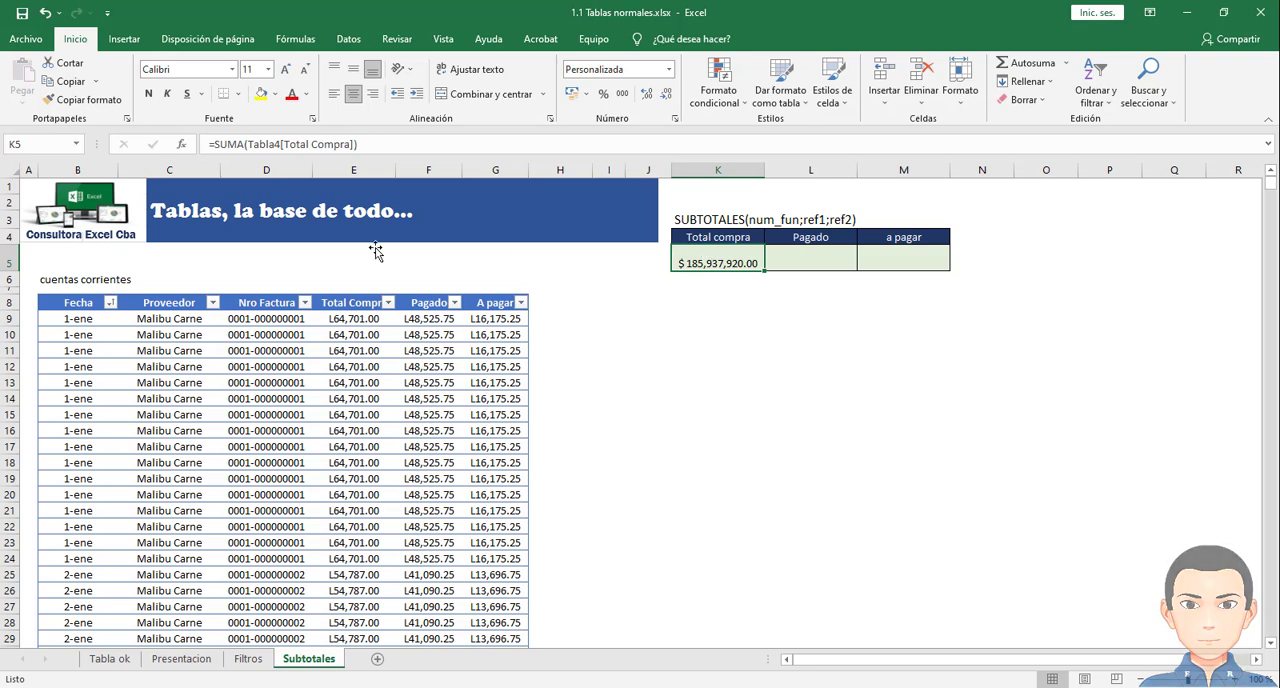
- Filter the Proveedor column to only the supplier listed just below Pasta Italiani, and check the Total compra formula in K5
click(177, 340)
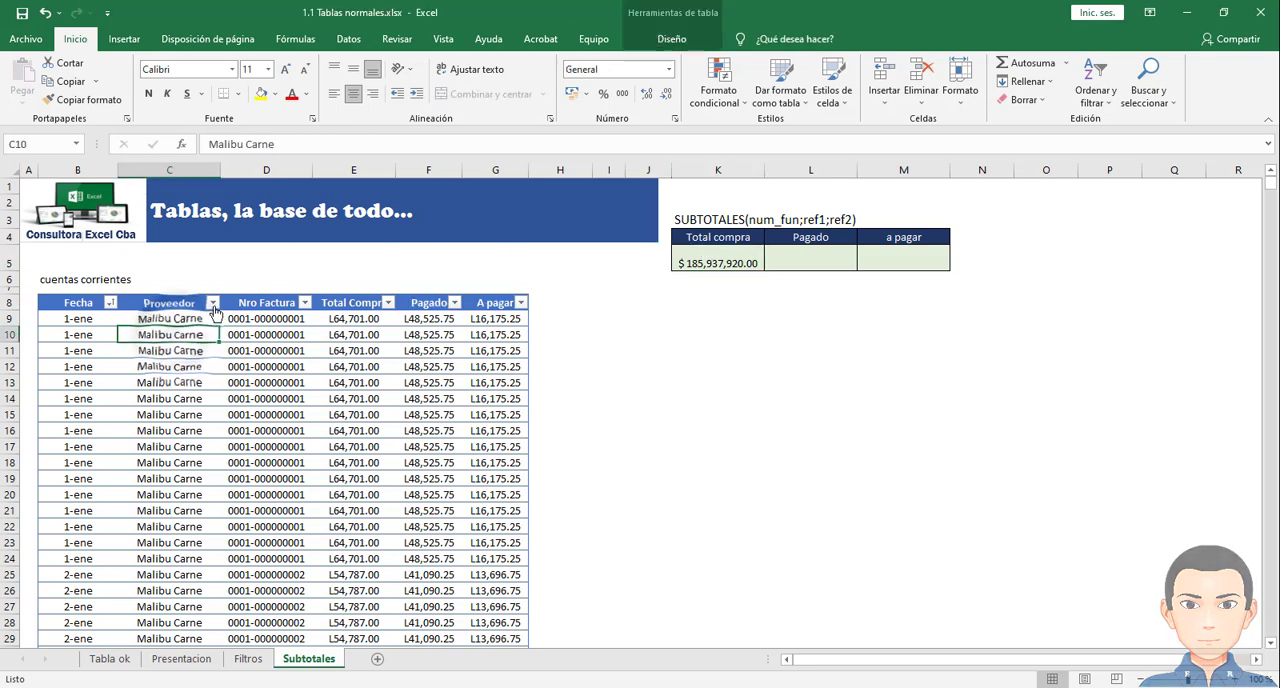
click(213, 302)
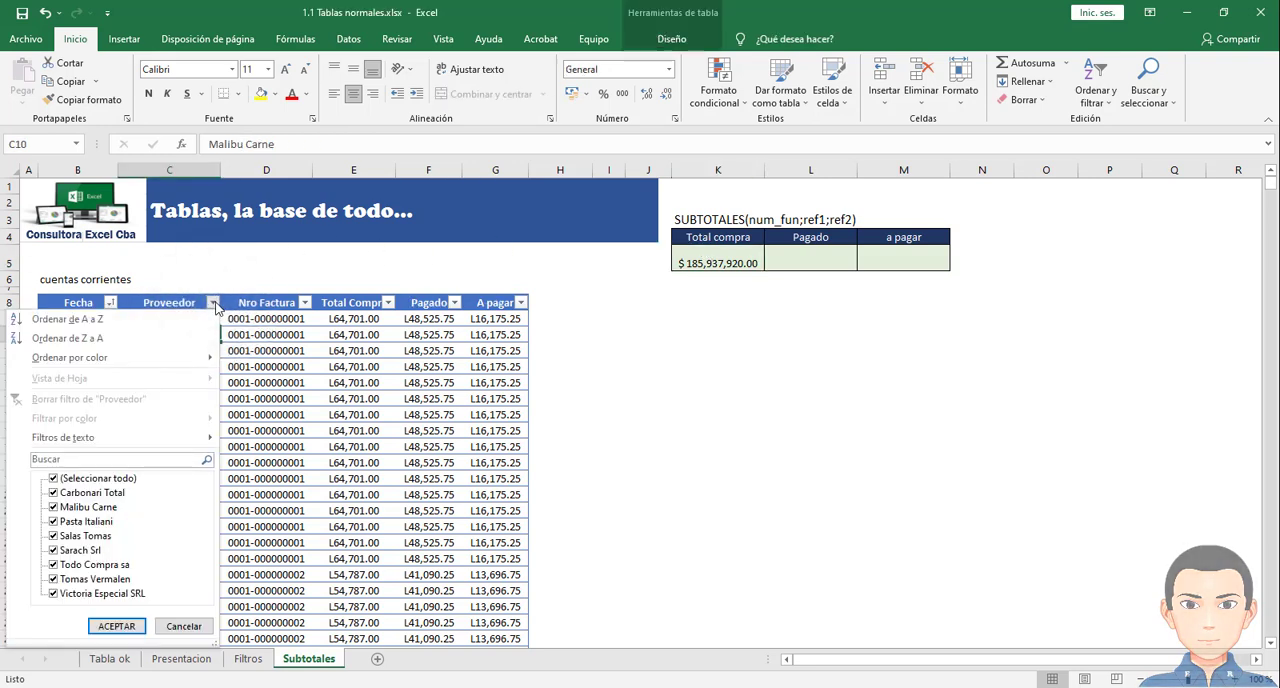
click(54, 479)
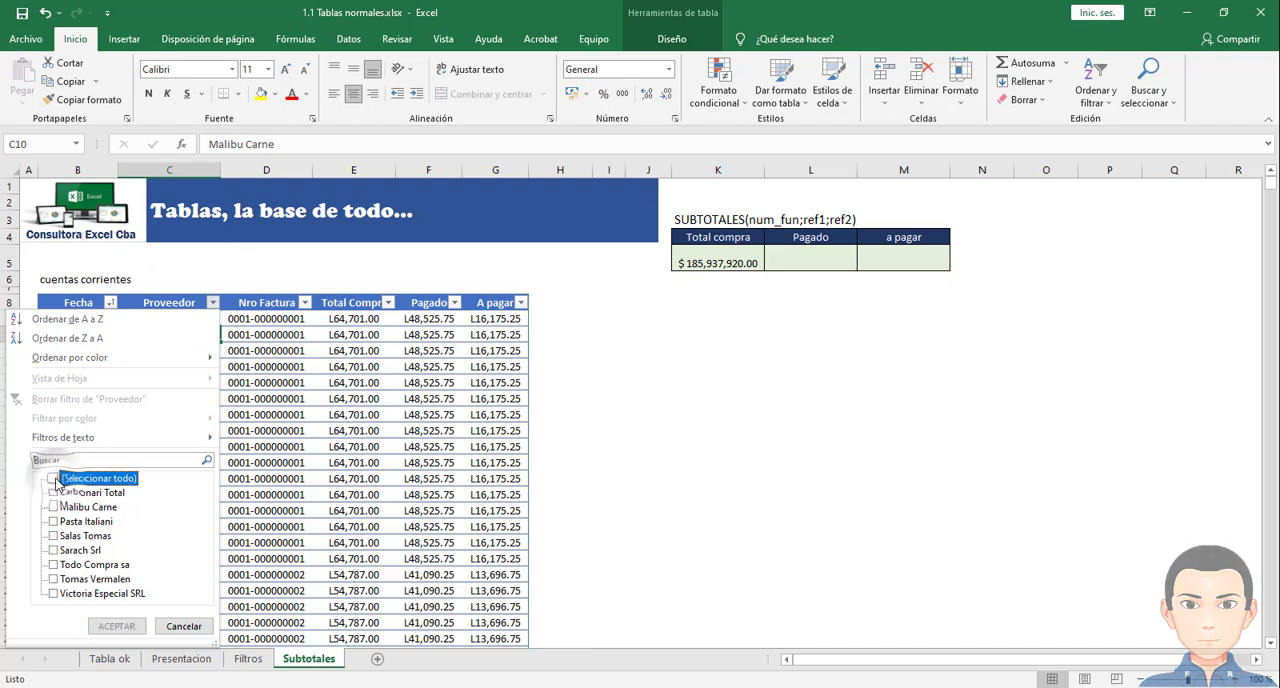
click(57, 538)
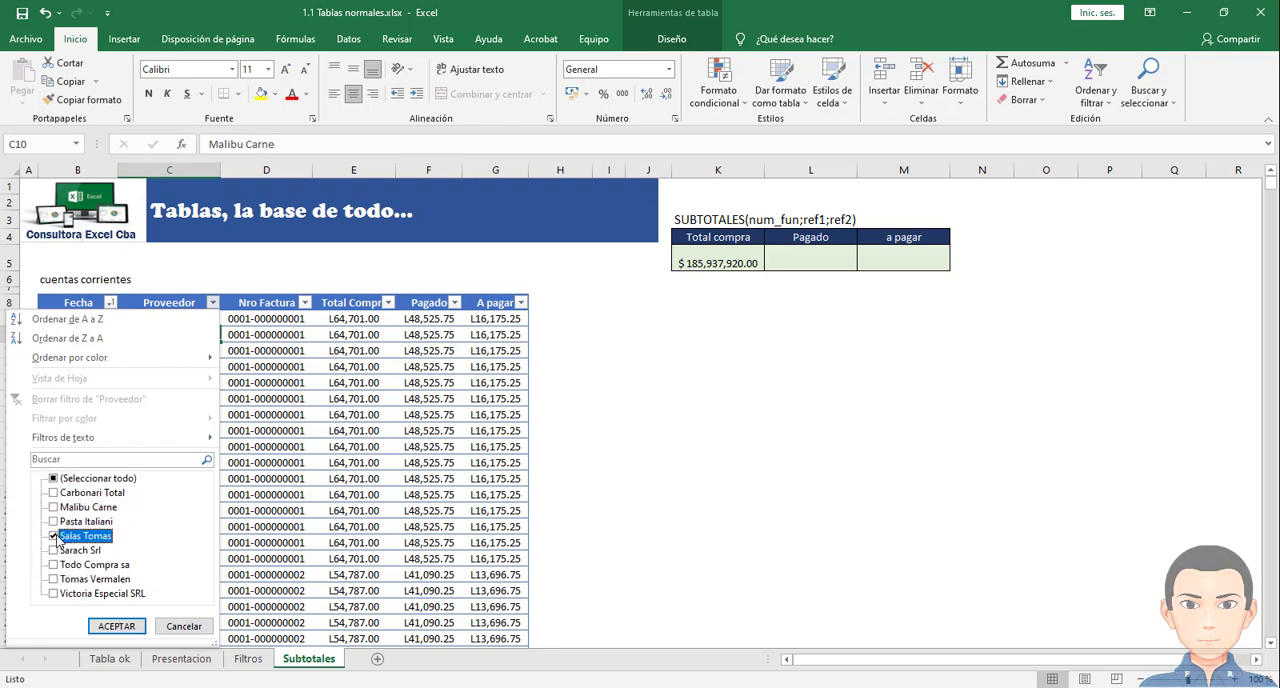
click(113, 625)
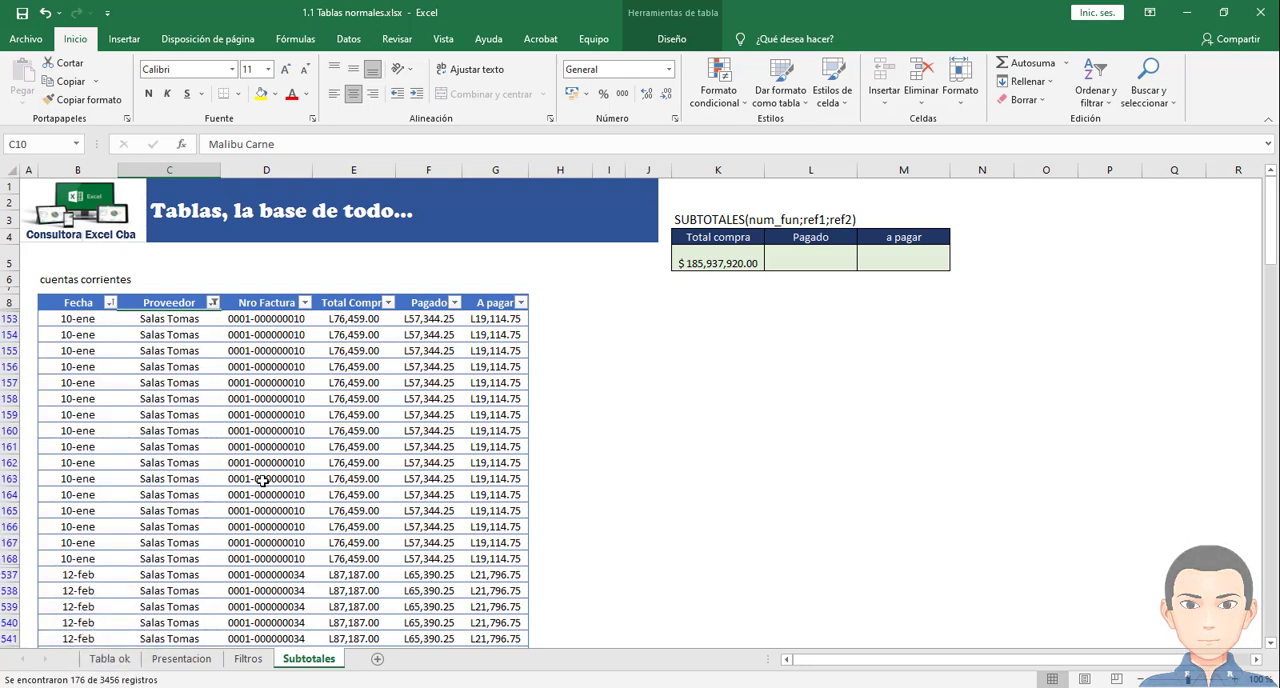
click(714, 263)
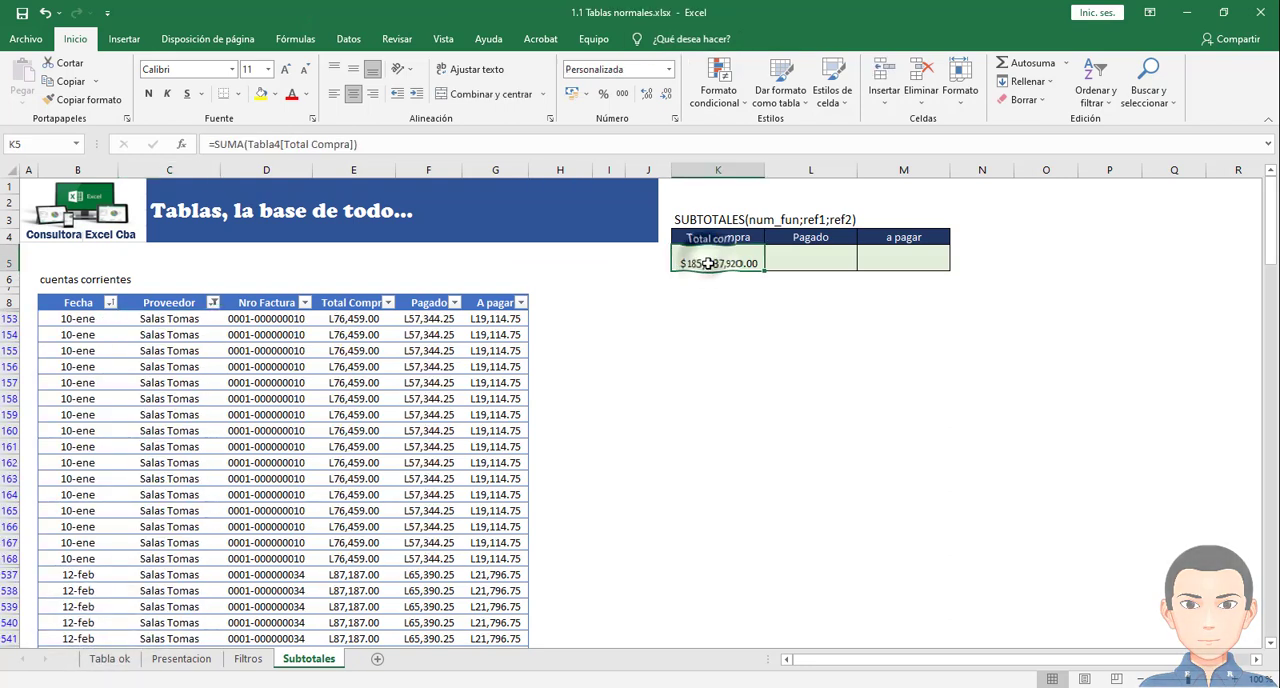
click(718, 261)
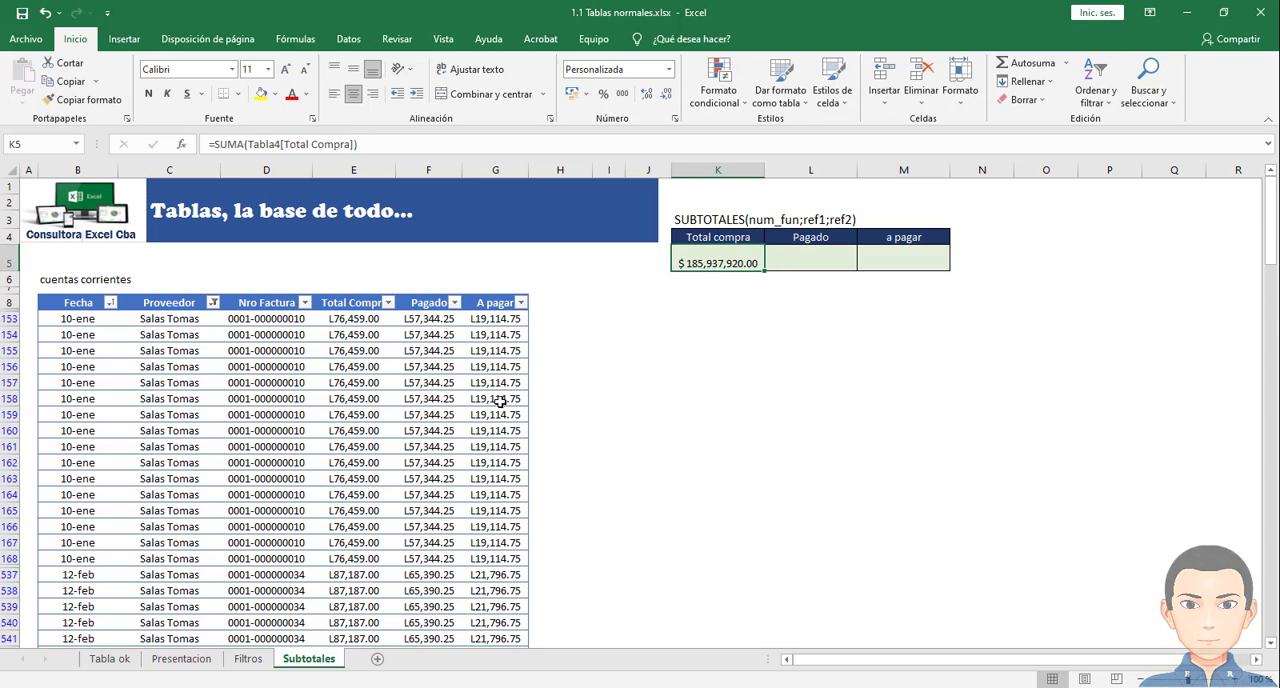
- Replace the formula in K5 with the beginning of a SUBTOTALES function, =subtotales(, up to its function number argument
click(710, 263)
double_click(752, 263)
drag(778, 263, 604, 260)
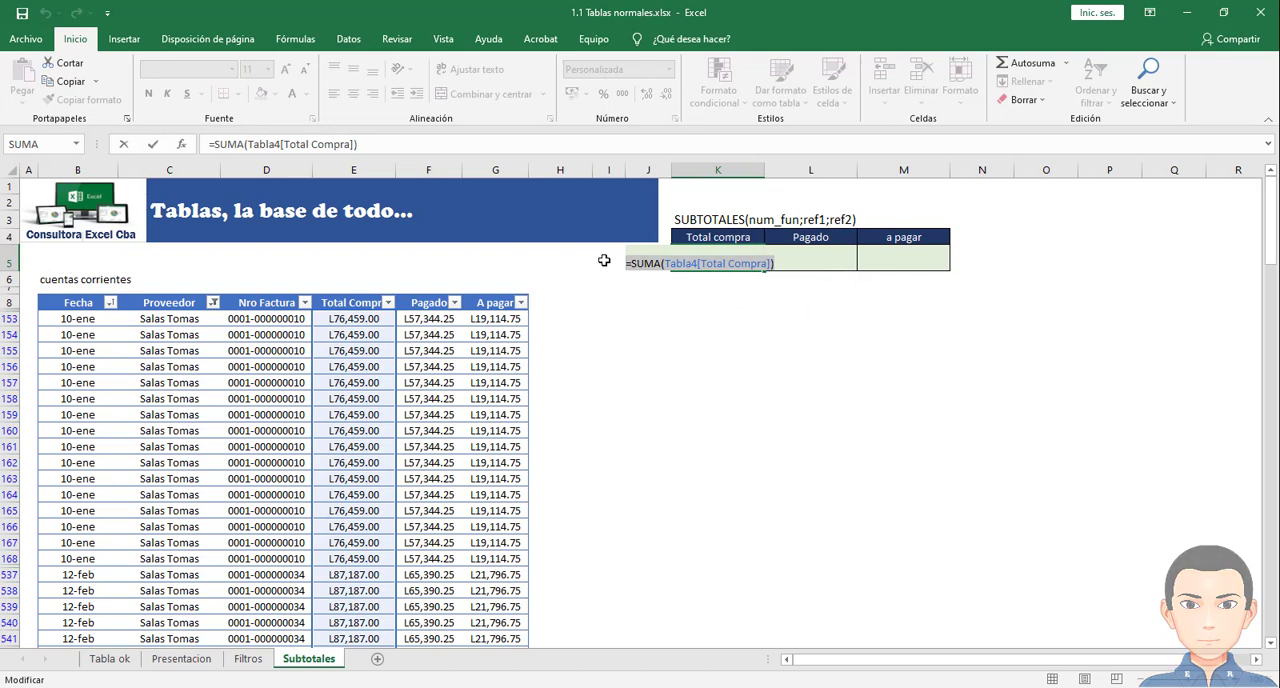
text(+)
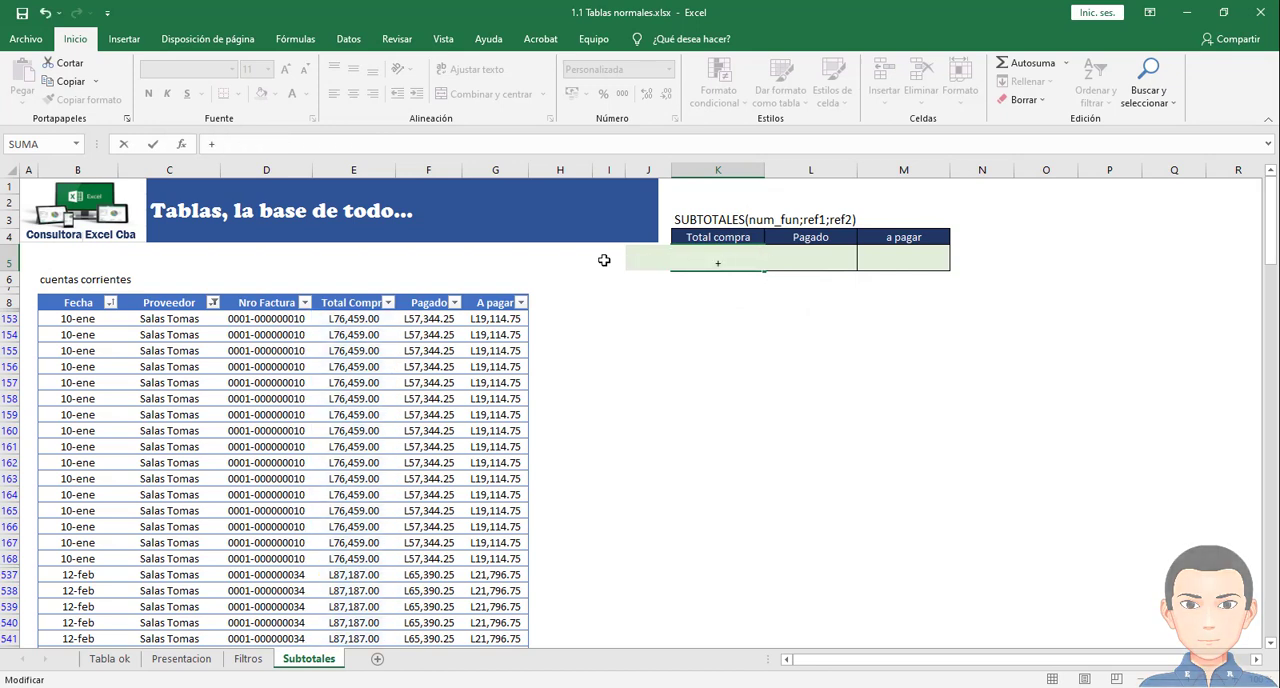
key(BackSpace)
text(=subto)
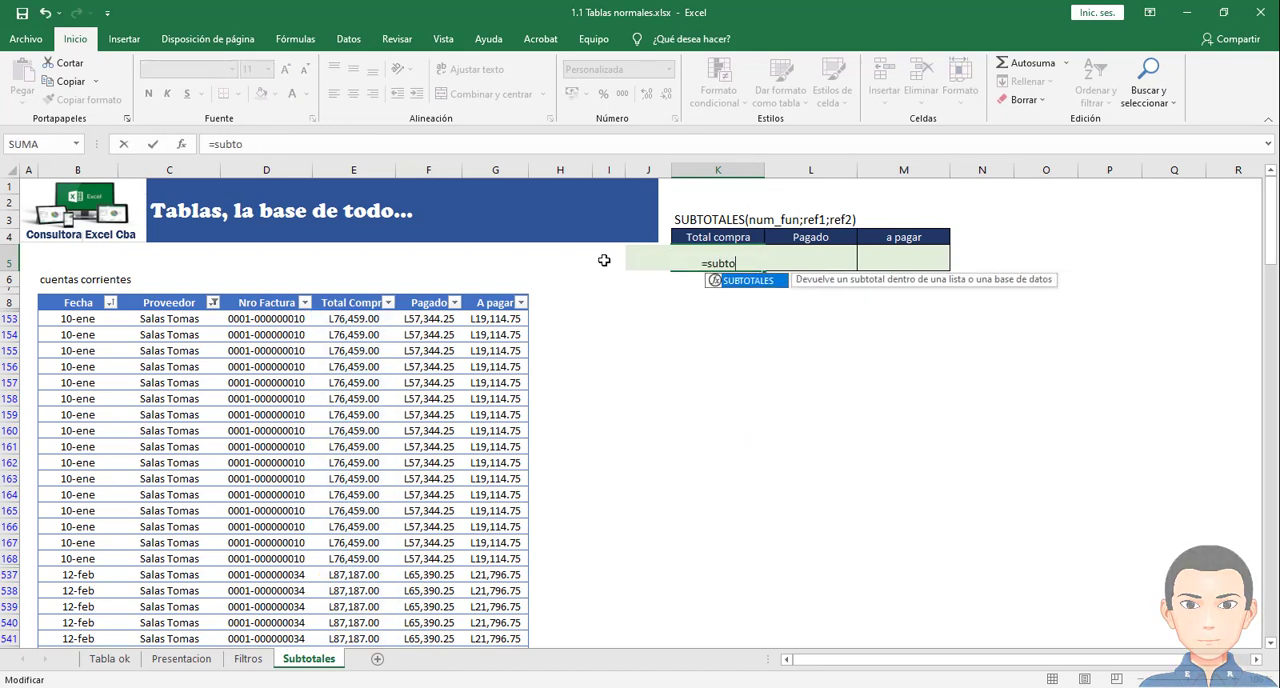
text(tales)
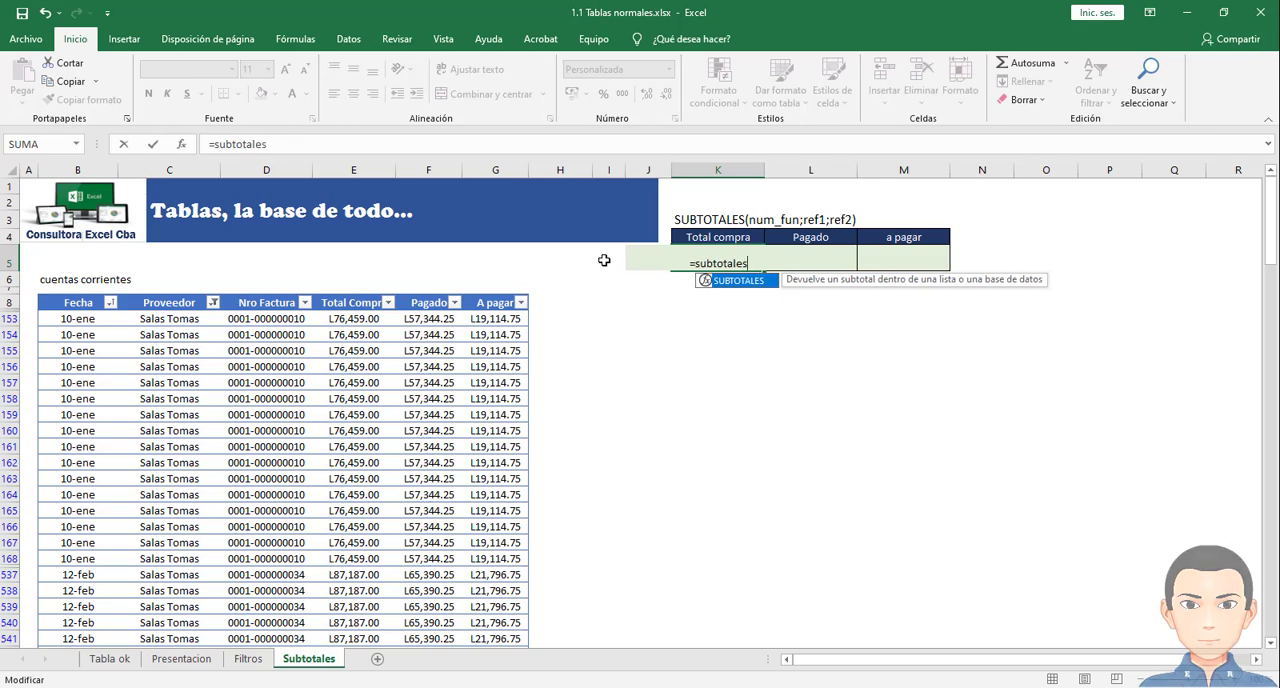
text(()
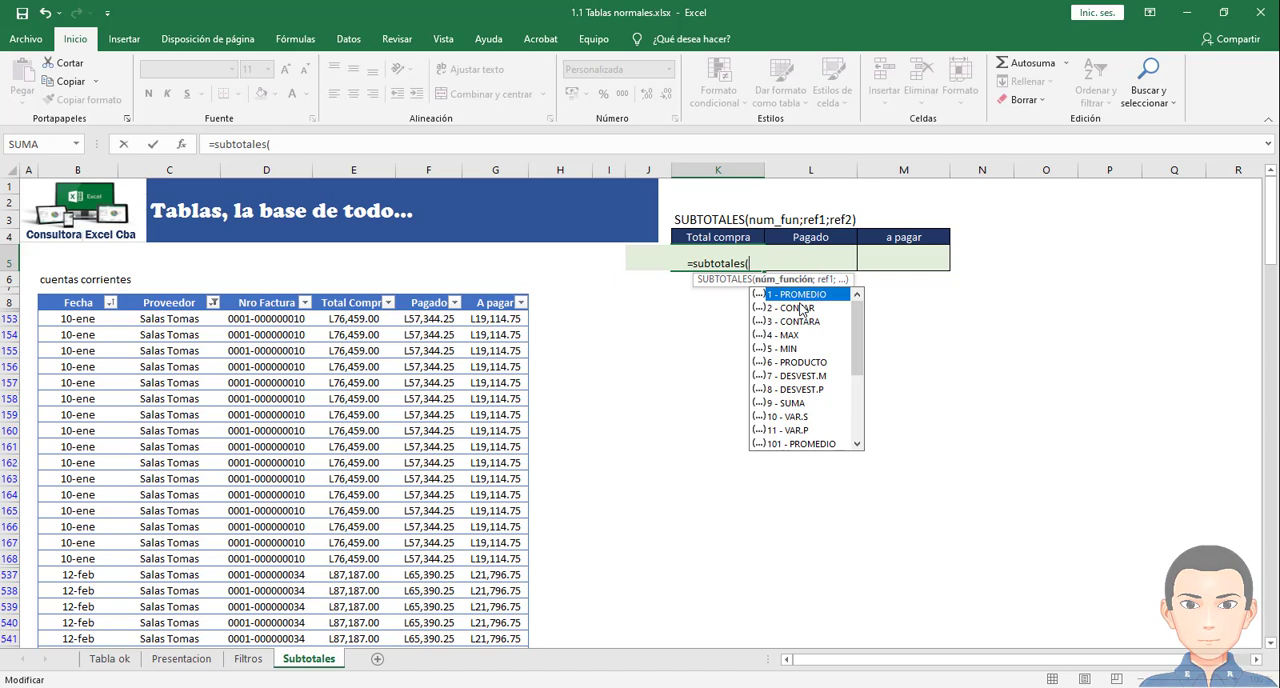
- Examine the available SUBTOTALES function numbers, comparing the 1 to 11 options with the 101 to 111 options
scroll(800, 308, down, 1)
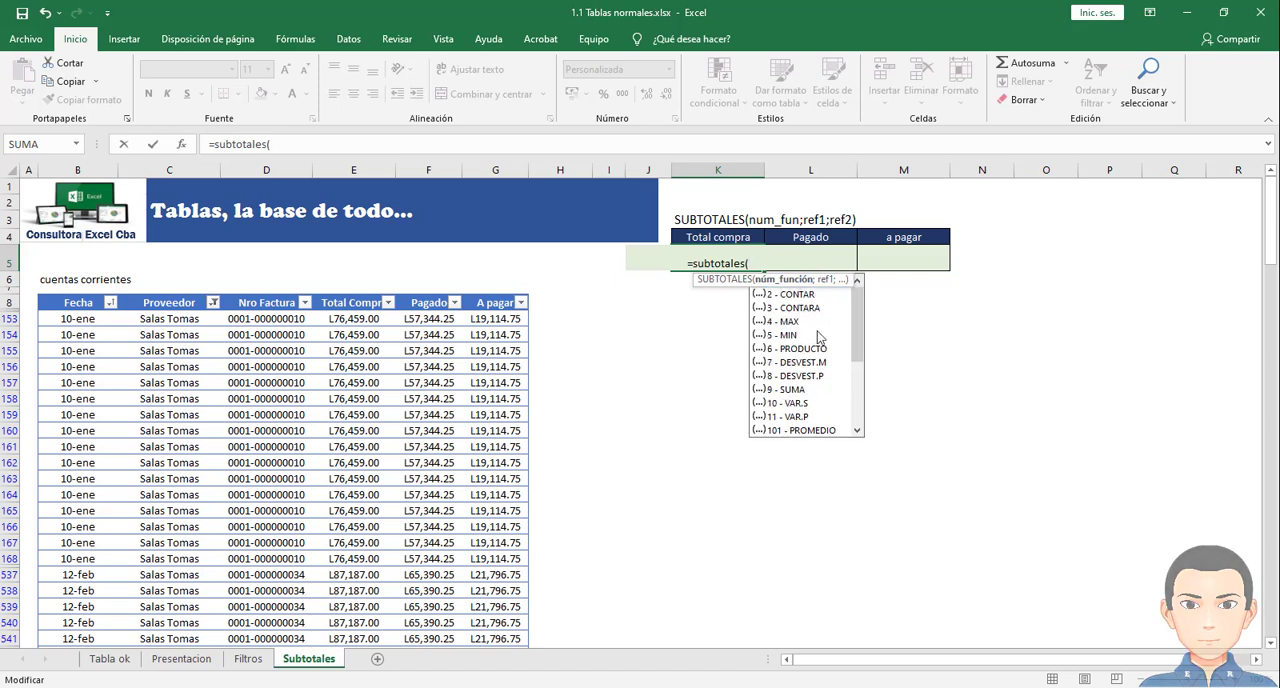
mouse_move(855, 305)
mouse_down()
mouse_move(858, 372)
mouse_move(859, 321)
mouse_up()
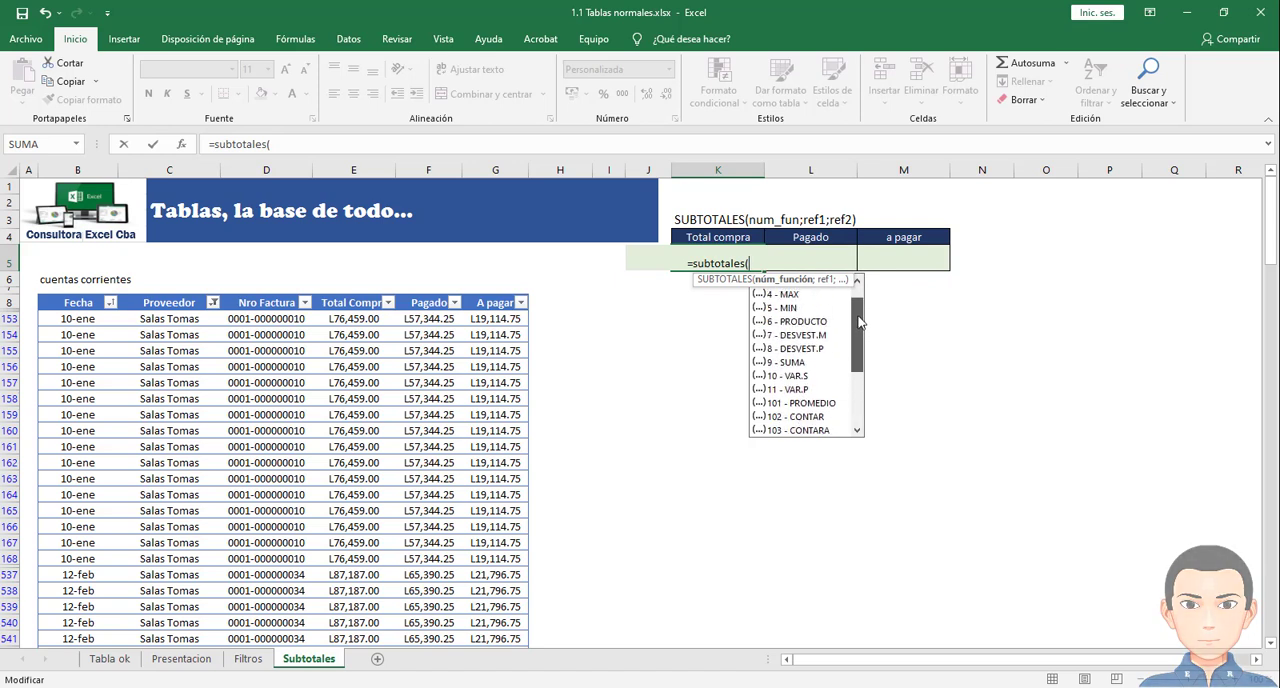
drag(861, 322, 859, 306)
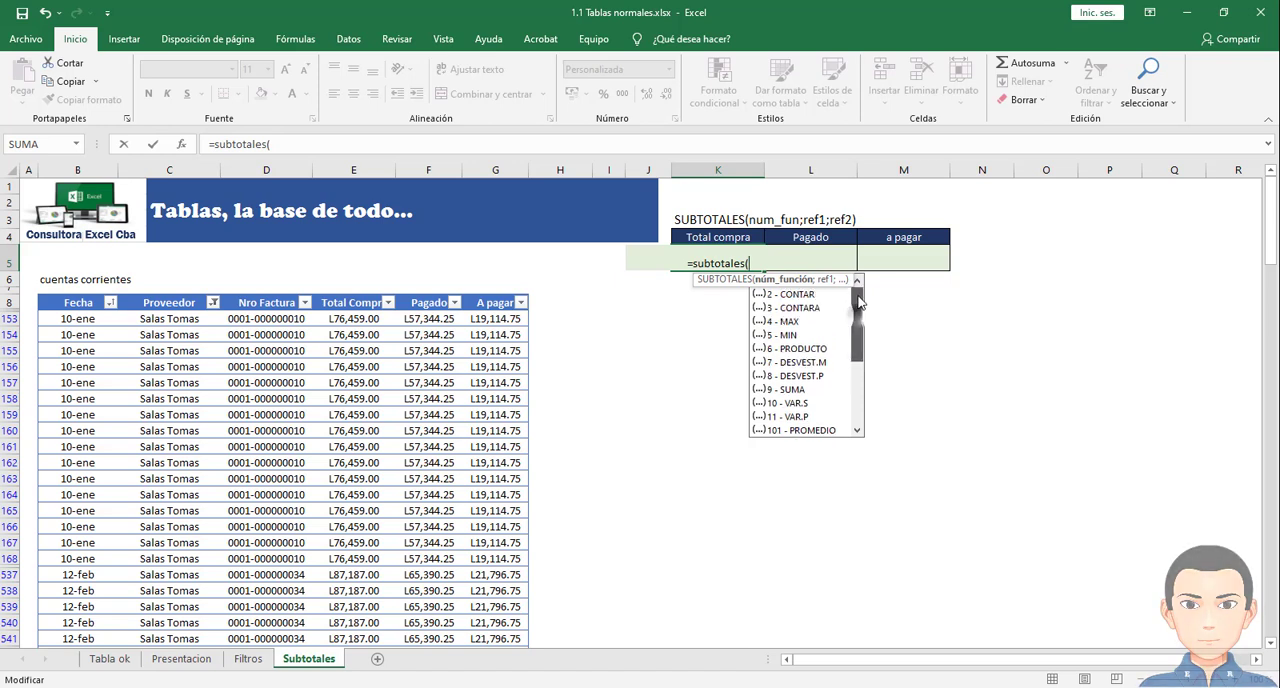
key(Down)
key(Down)
key(Down)
key(Down)
key(Down)
key(Down)
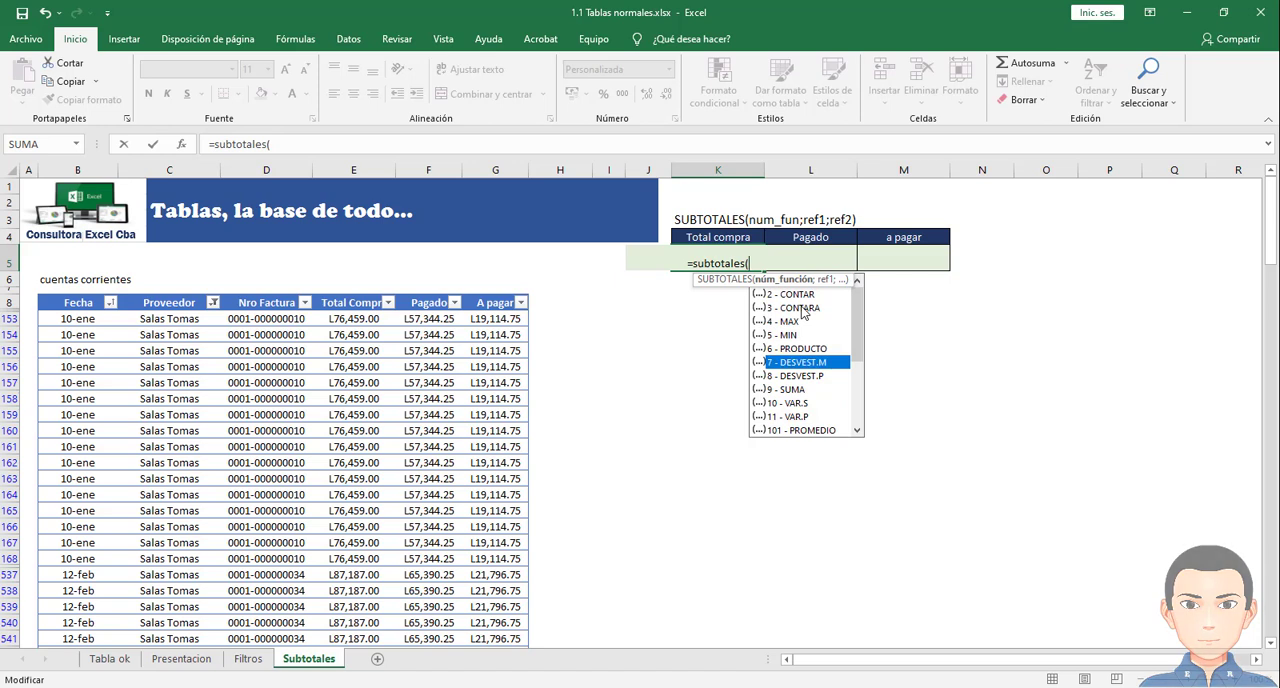
key(Down)
key(Down)
key(Down)
key(Down)
key(Down)
key(Down)
key(Down)
key(Down)
key(Down)
key(Down)
key(Down)
key(Down)
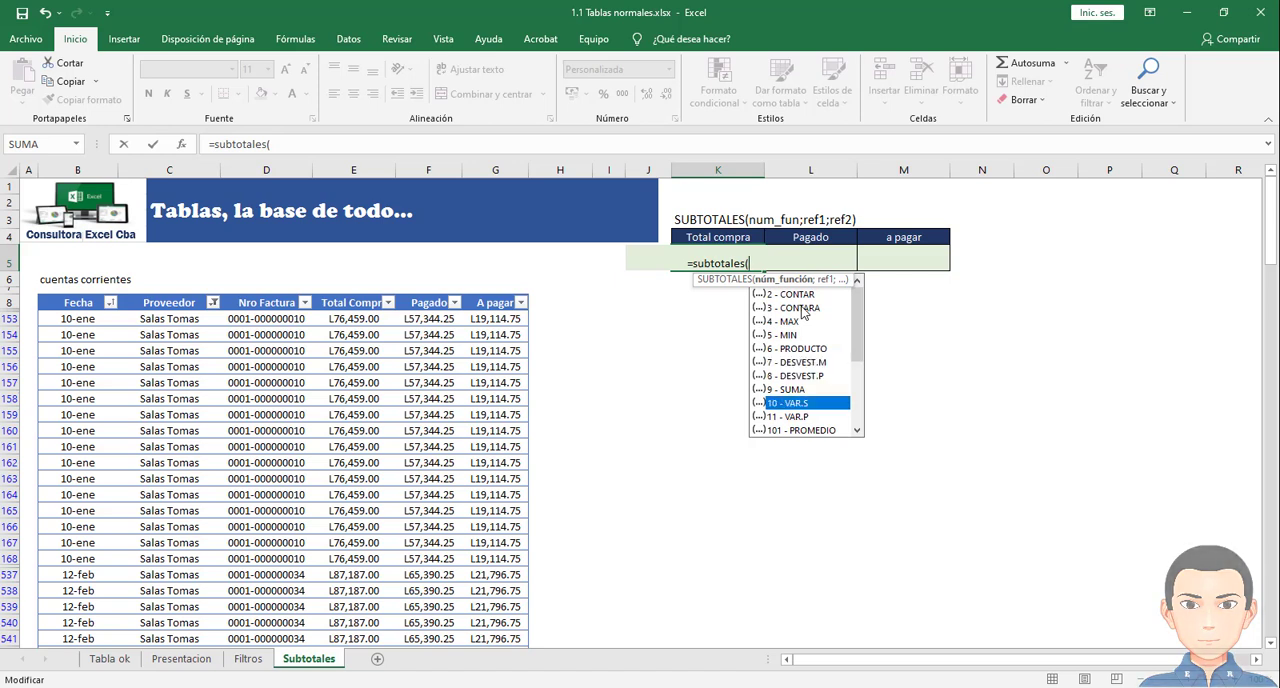
key(Down)
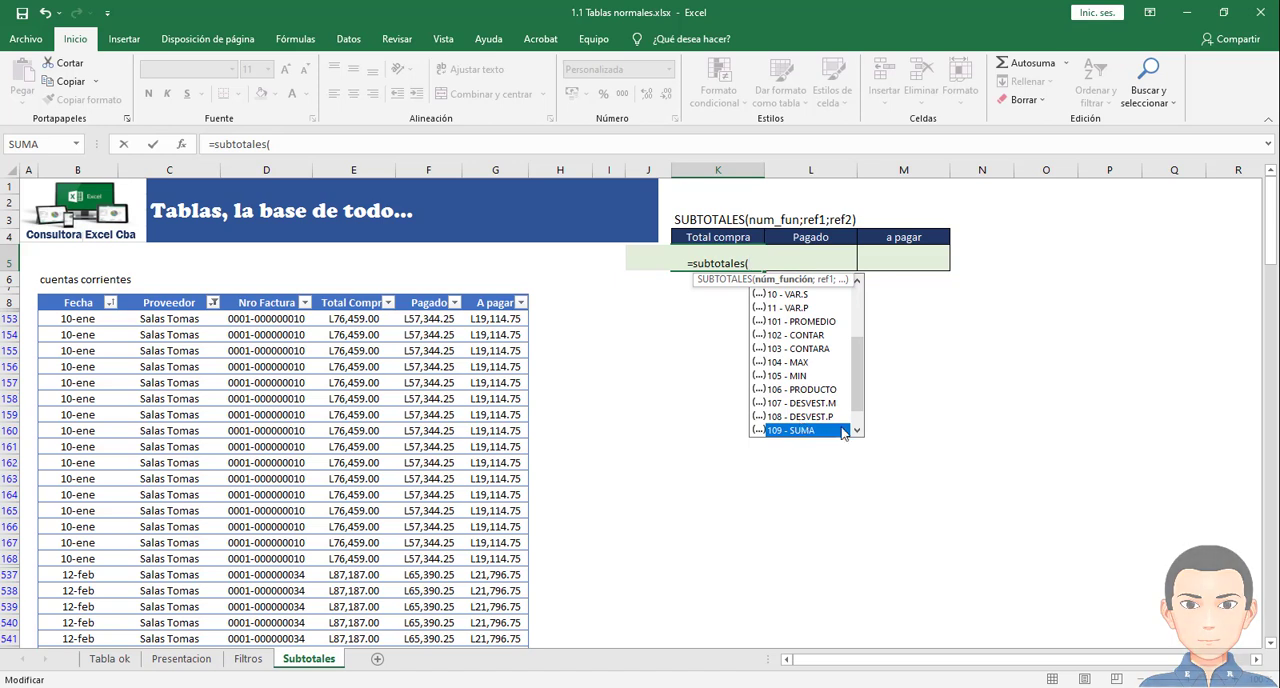
drag(858, 396, 858, 365)
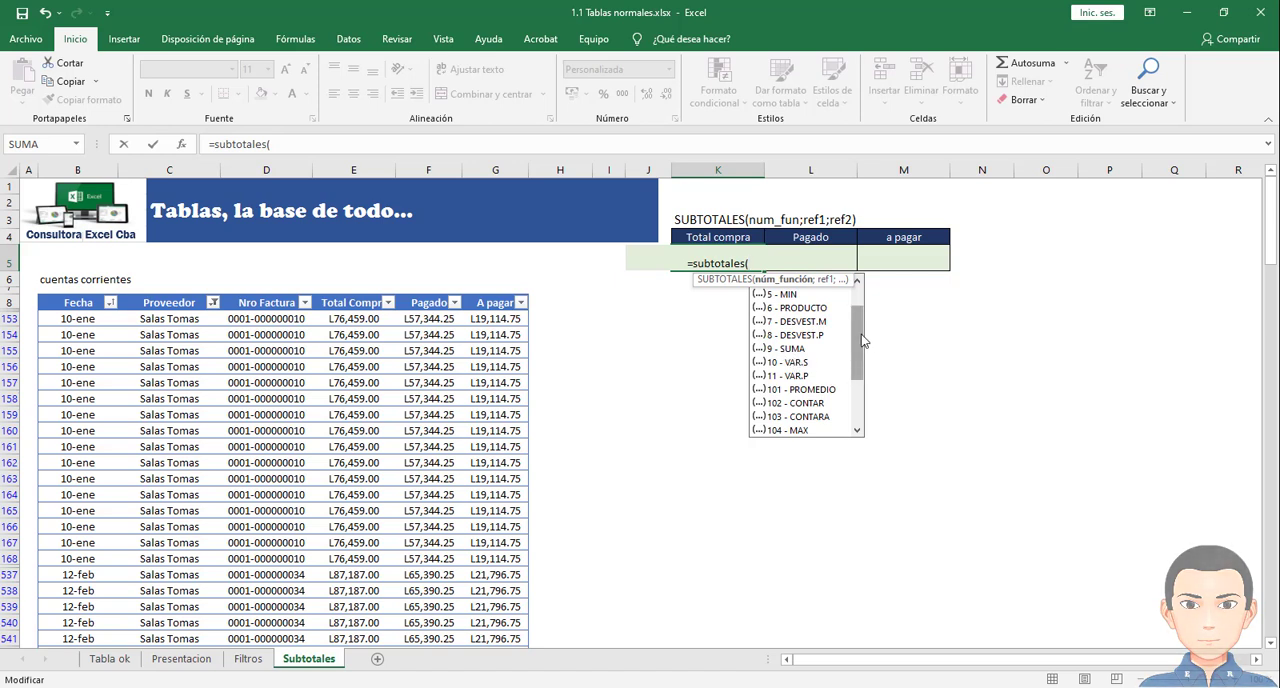
drag(859, 341, 860, 384)
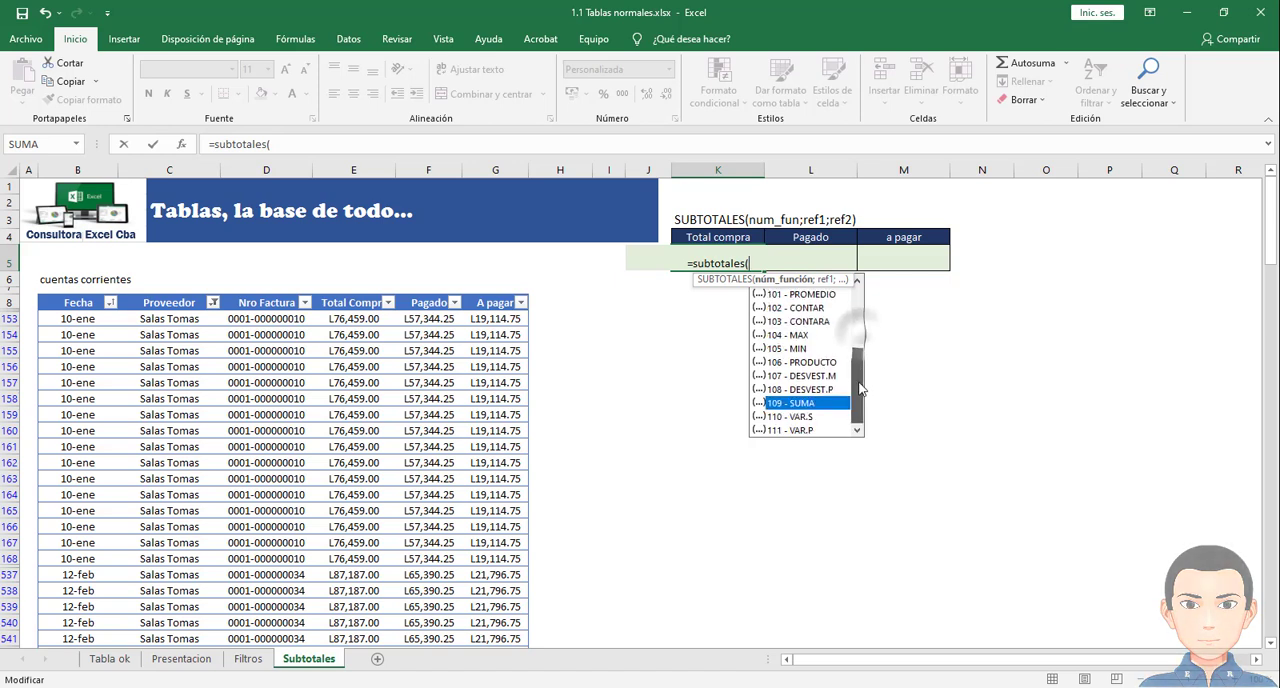
- Complete K5 as =SUBTOTALES(109;E153:E3144), using function 109 - SUMA on the filtered Total Compra values
double_click(809, 403)
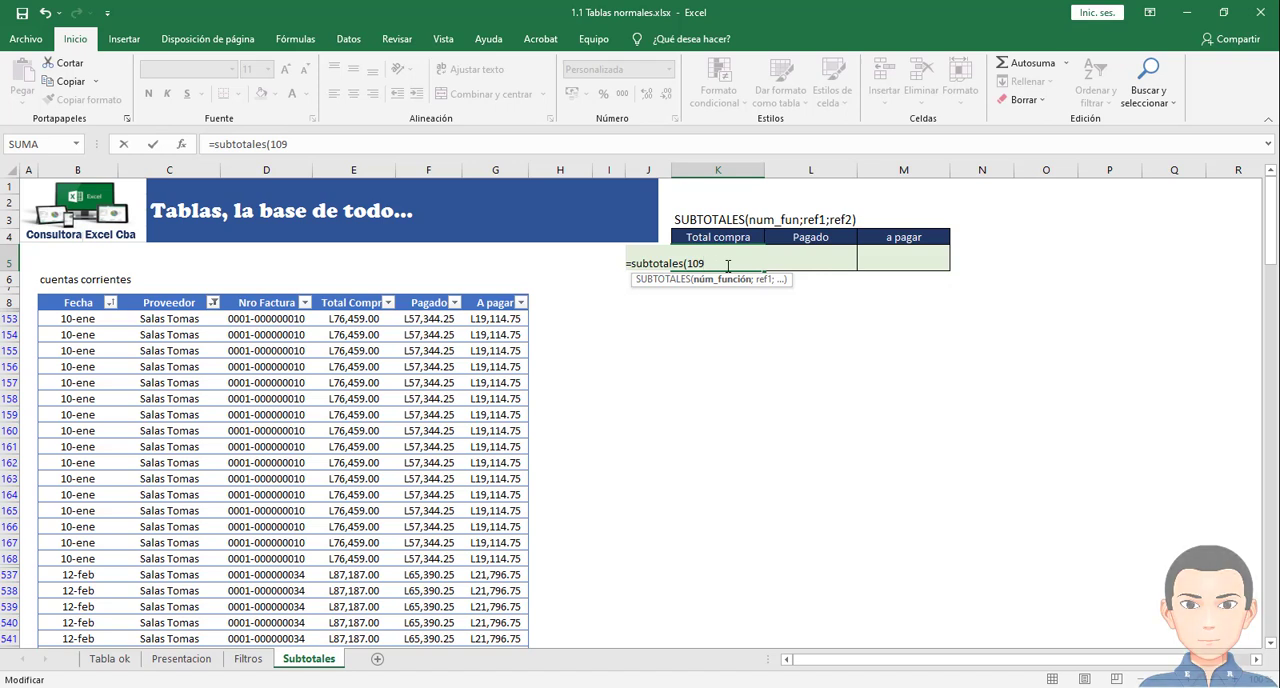
text(;)
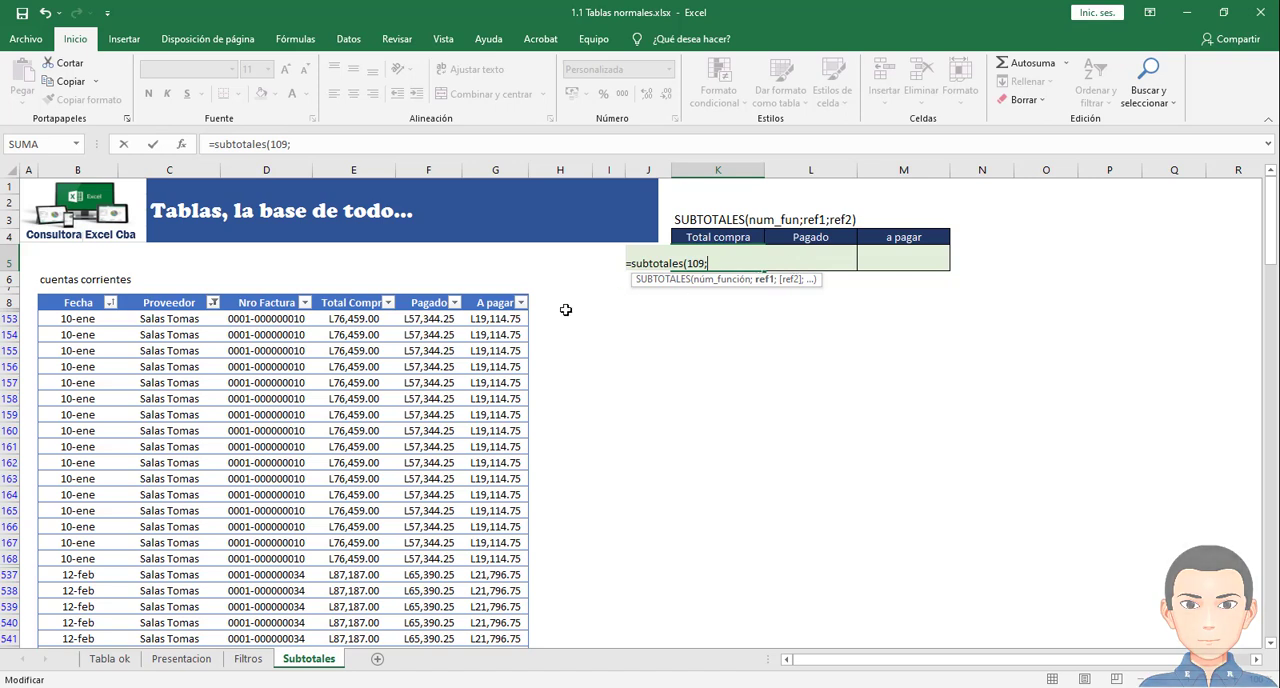
click(347, 318)
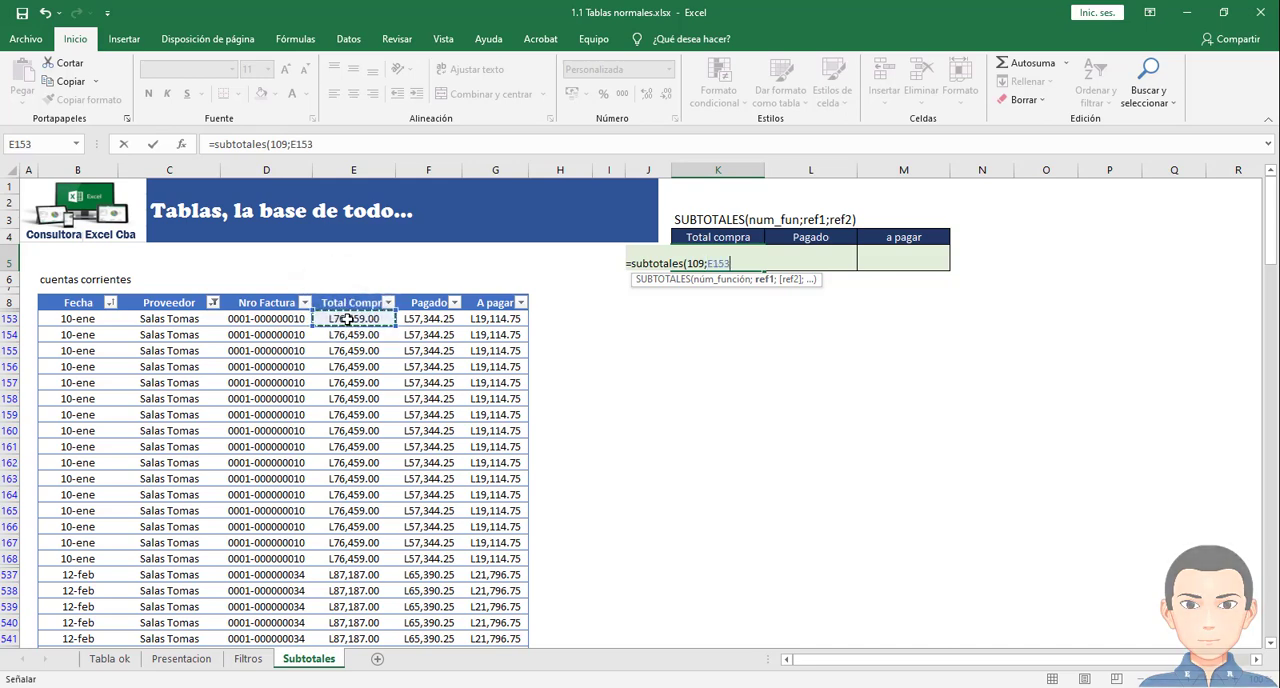
key(ctrl+shift+Down)
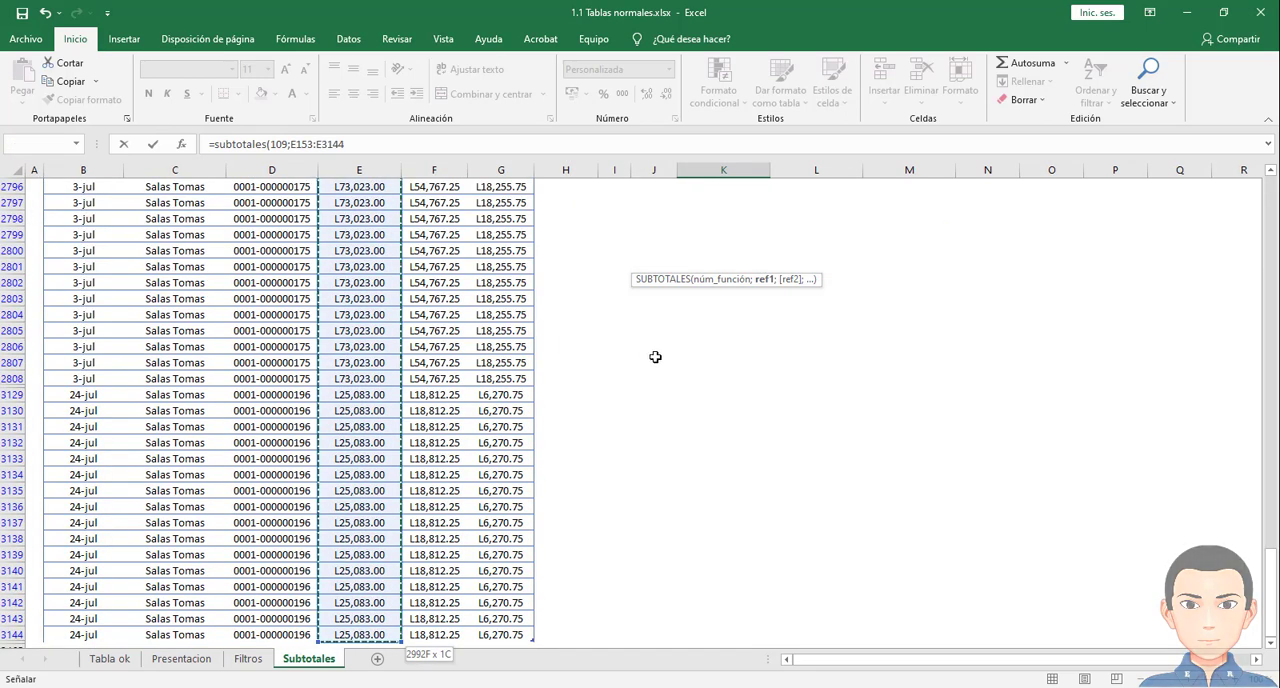
key(ctrl+BackSpace)
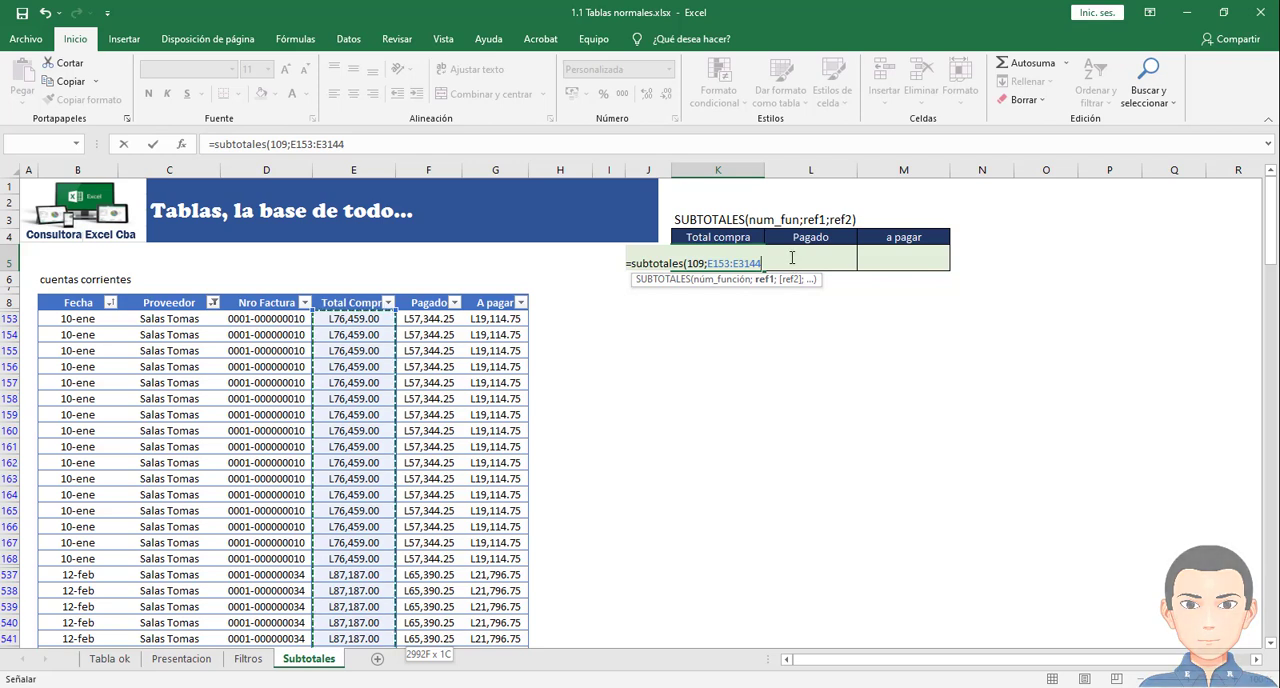
text())
key(Return)
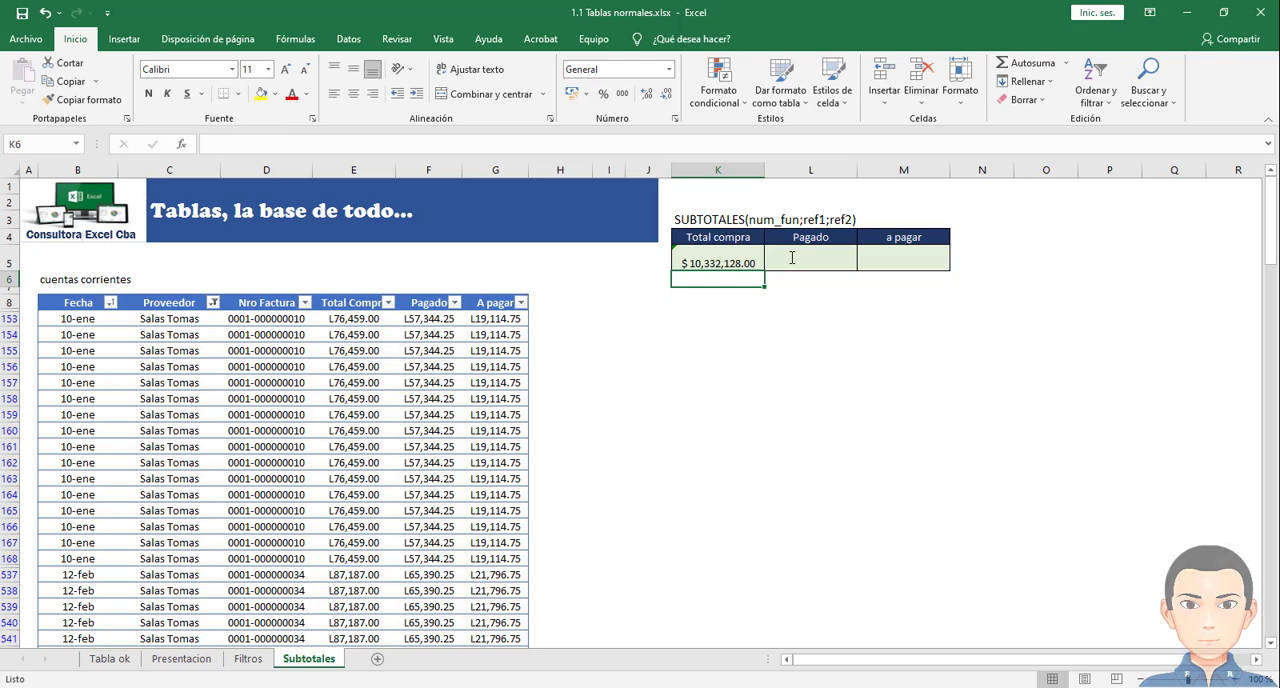
click(735, 262)
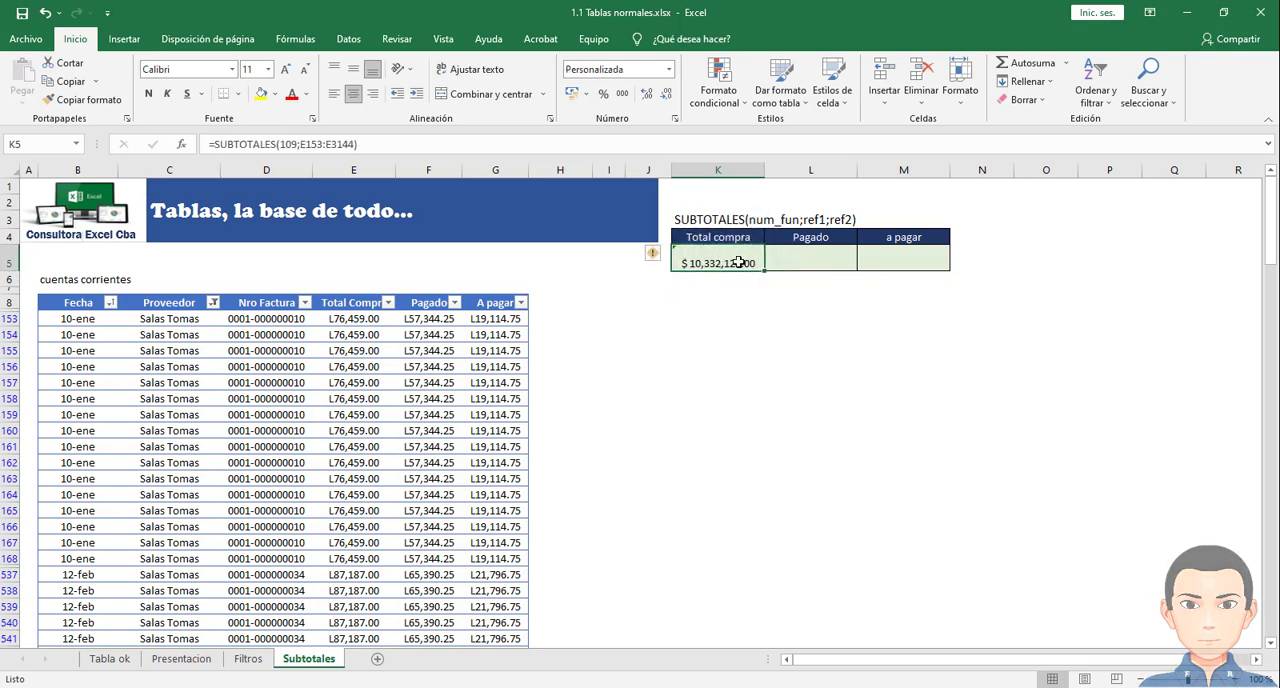
- Reselect all suppliers in the Proveedor filter to show every row of the cuentas corrientes table
click(213, 302)
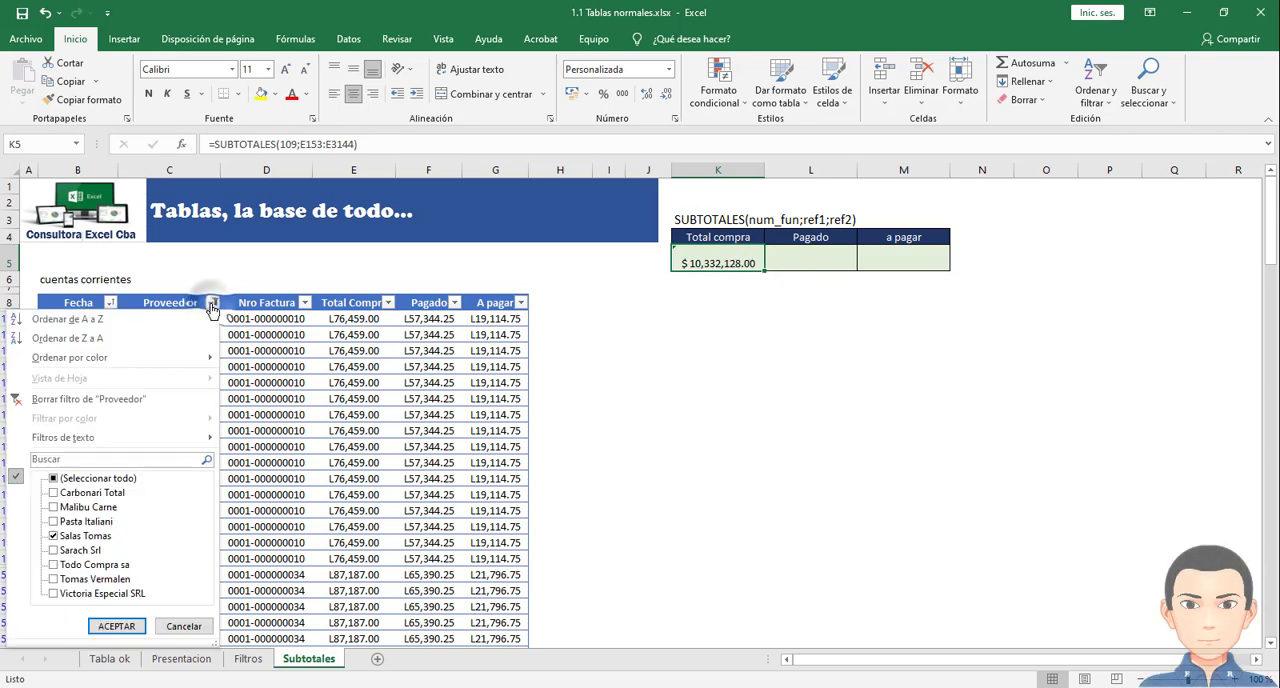
click(55, 481)
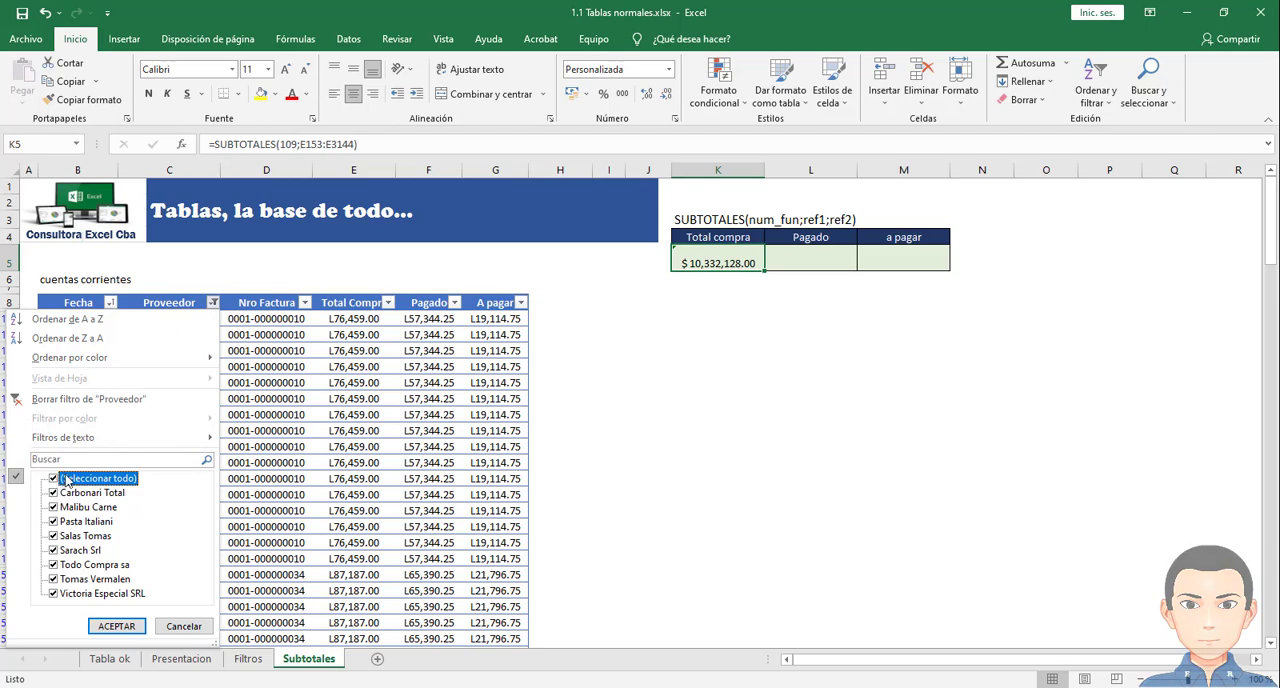
click(116, 626)
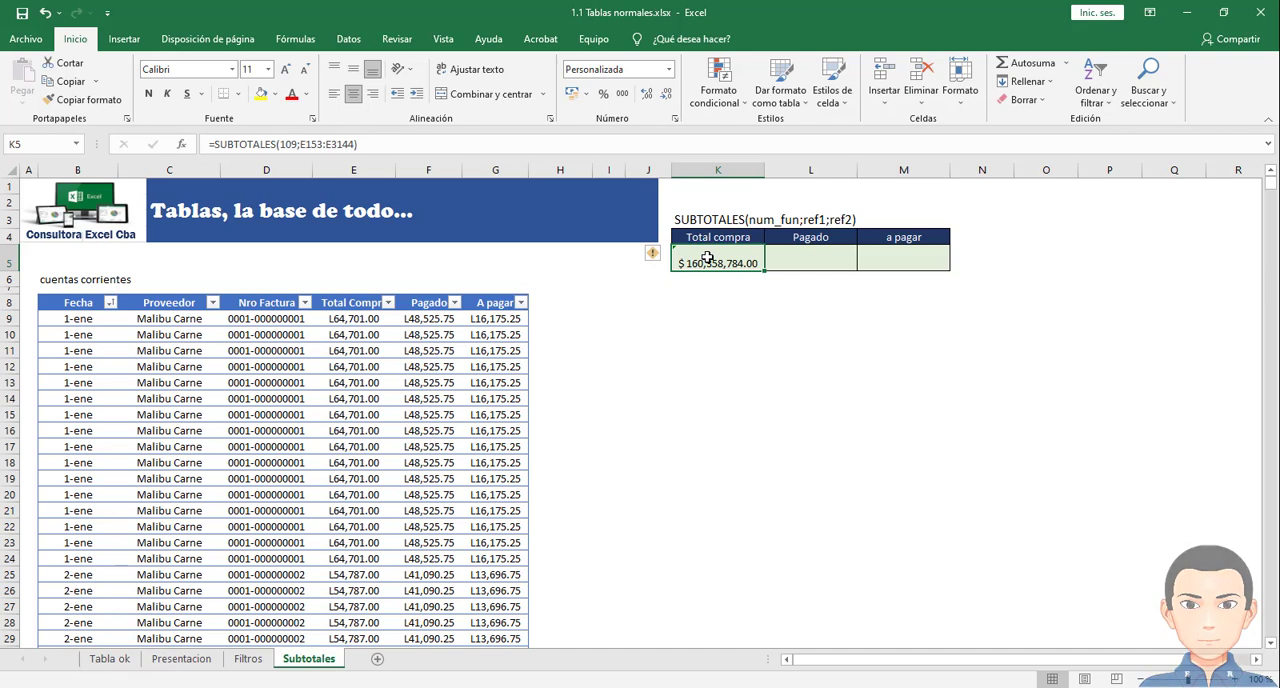
- Filter the Proveedor column to only Carbonari Total, and check the Total compra subtotal formula in K5
click(213, 302)
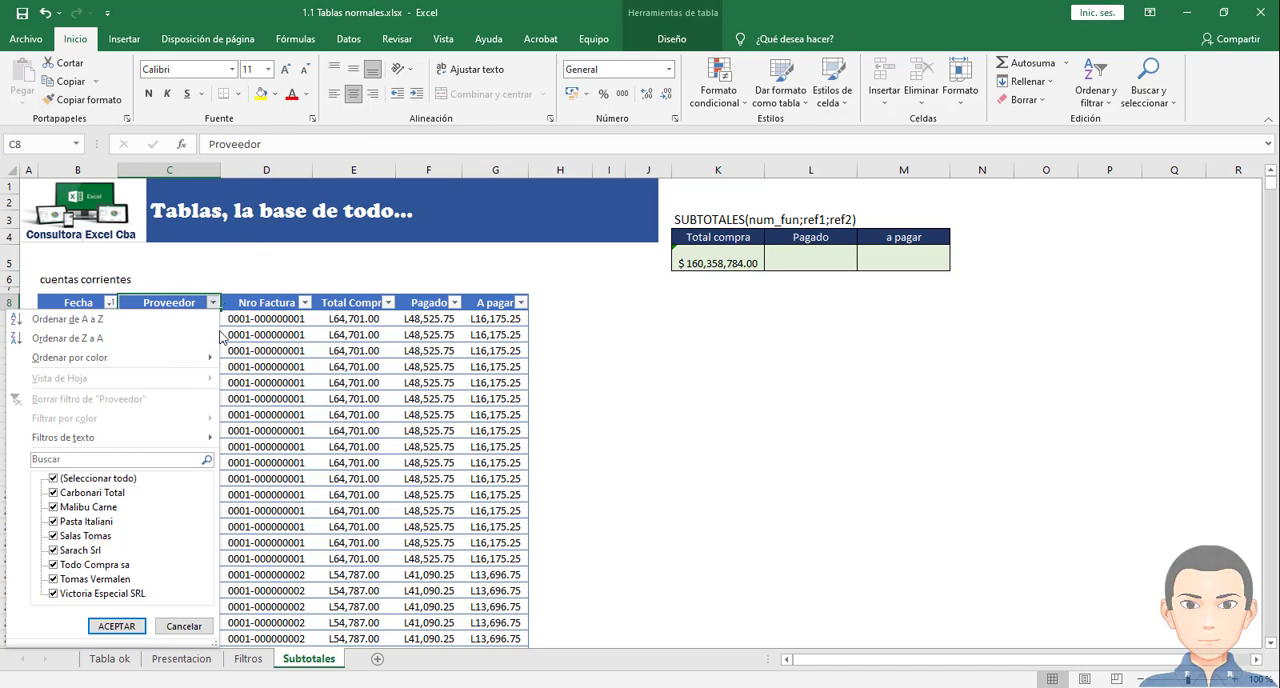
click(85, 478)
click(85, 492)
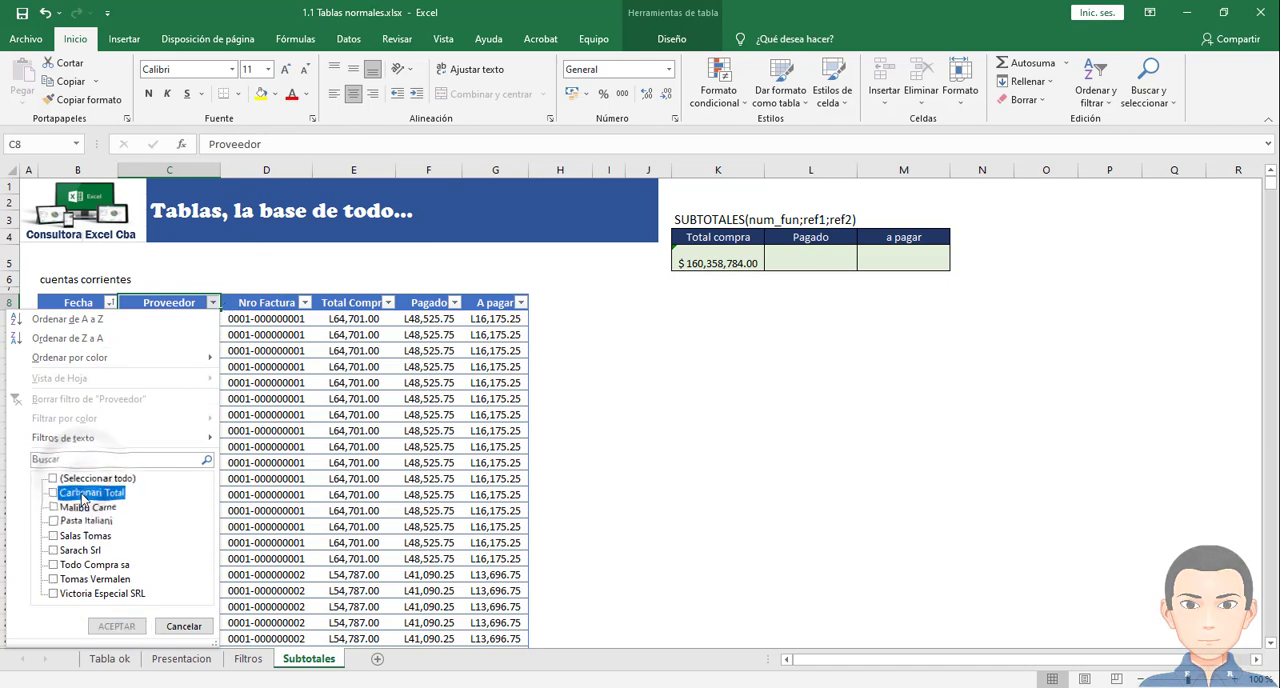
click(116, 626)
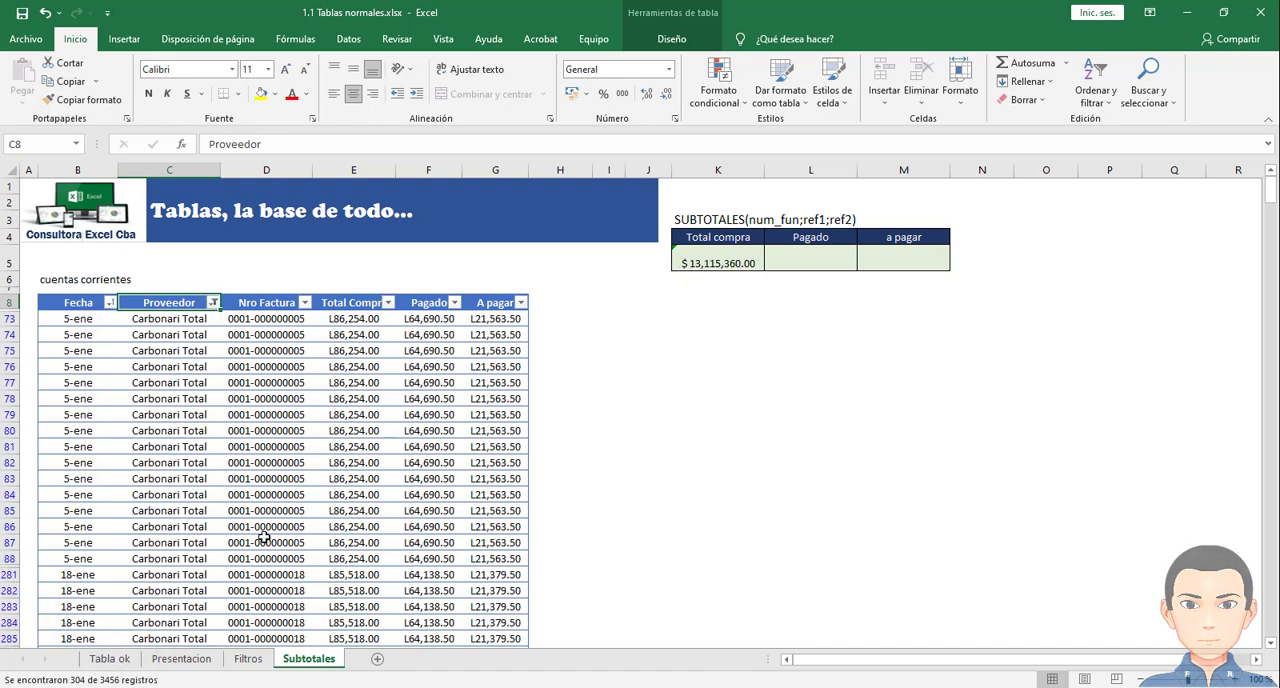
click(716, 262)
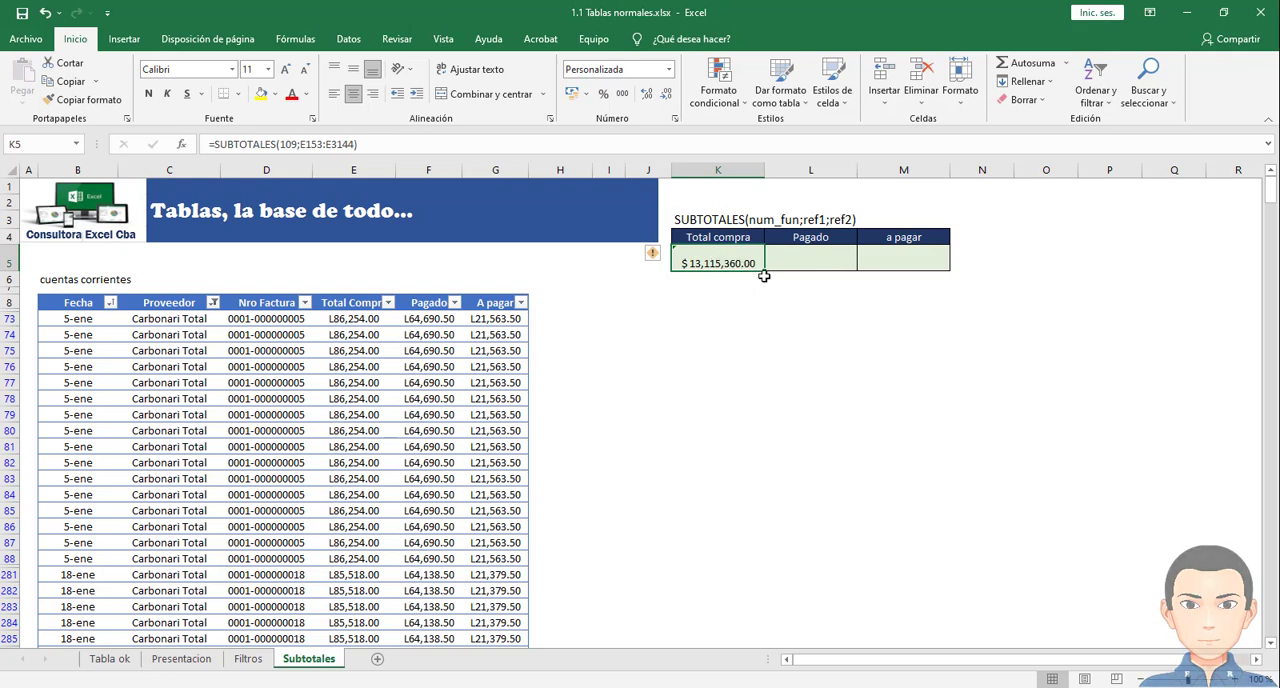
- Filter the Fecha column to only enero of 2019, keeping the supplier filter on
click(110, 303)
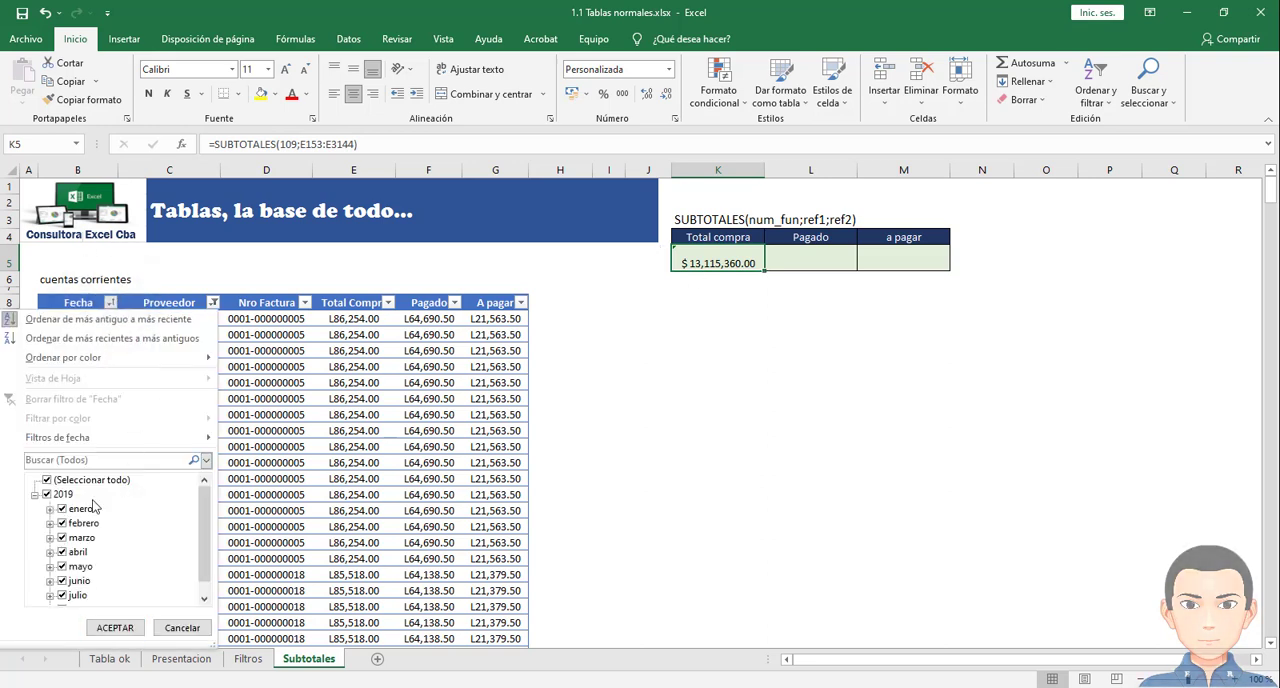
click(46, 481)
click(80, 510)
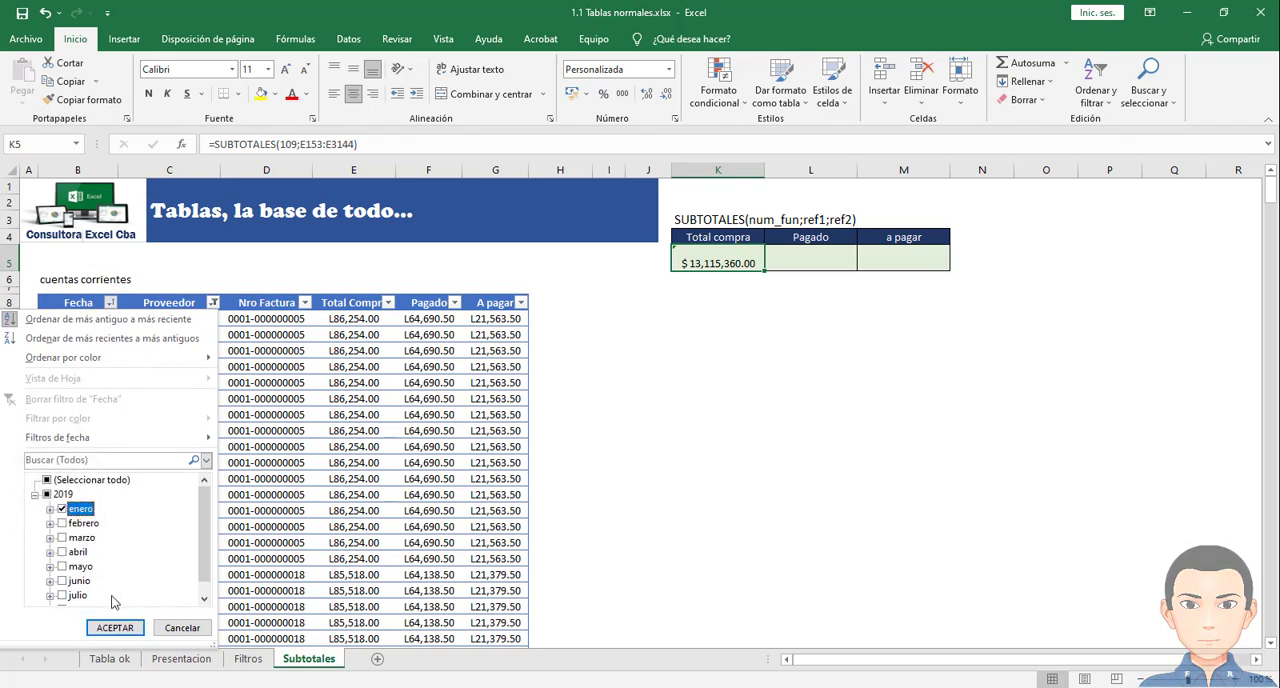
click(114, 627)
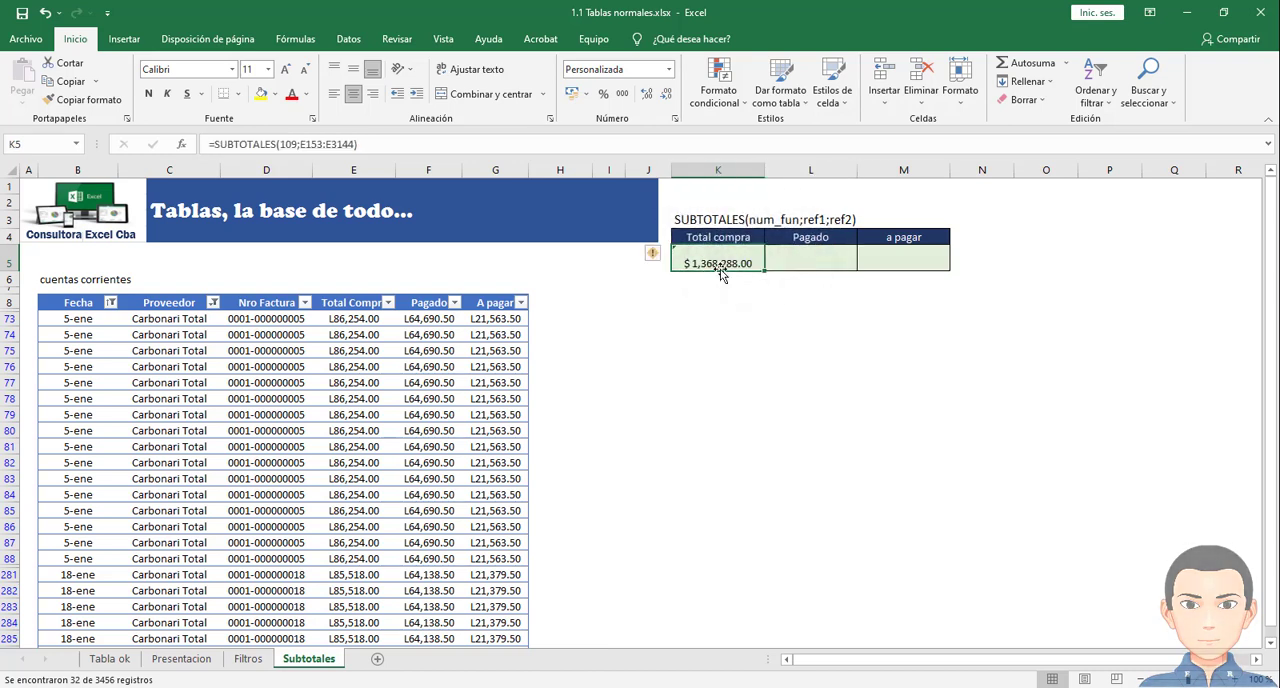
click(810, 260)
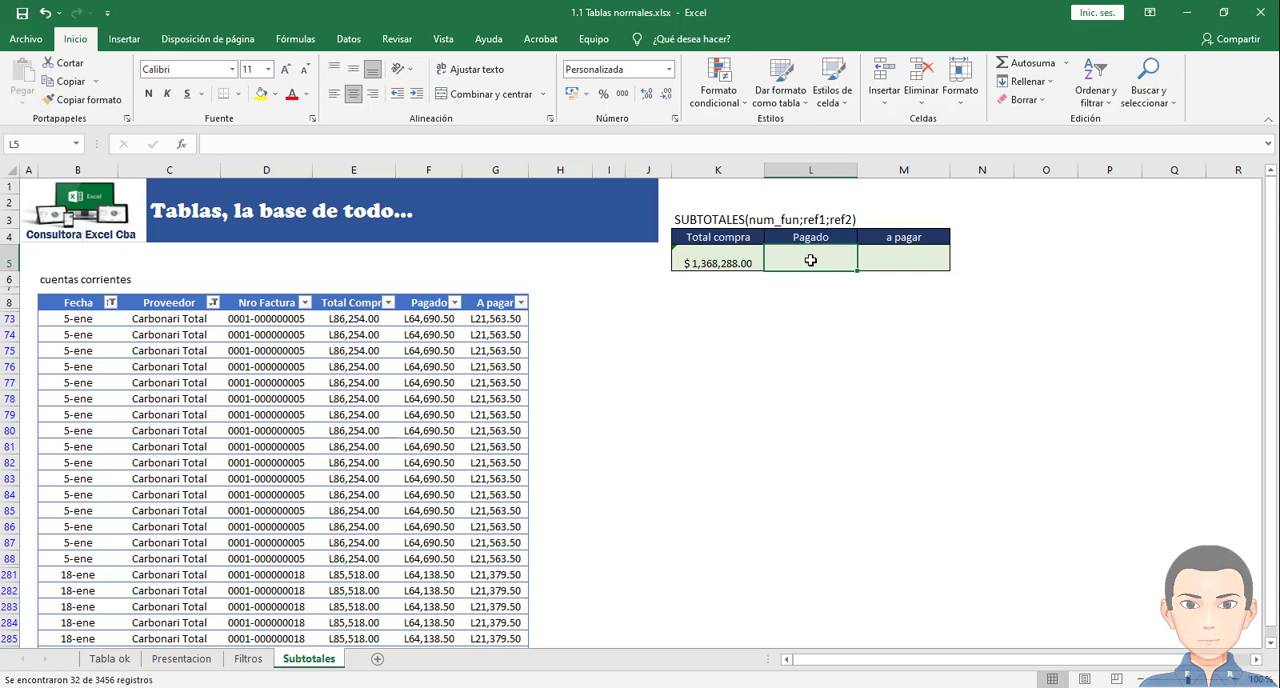
click(742, 259)
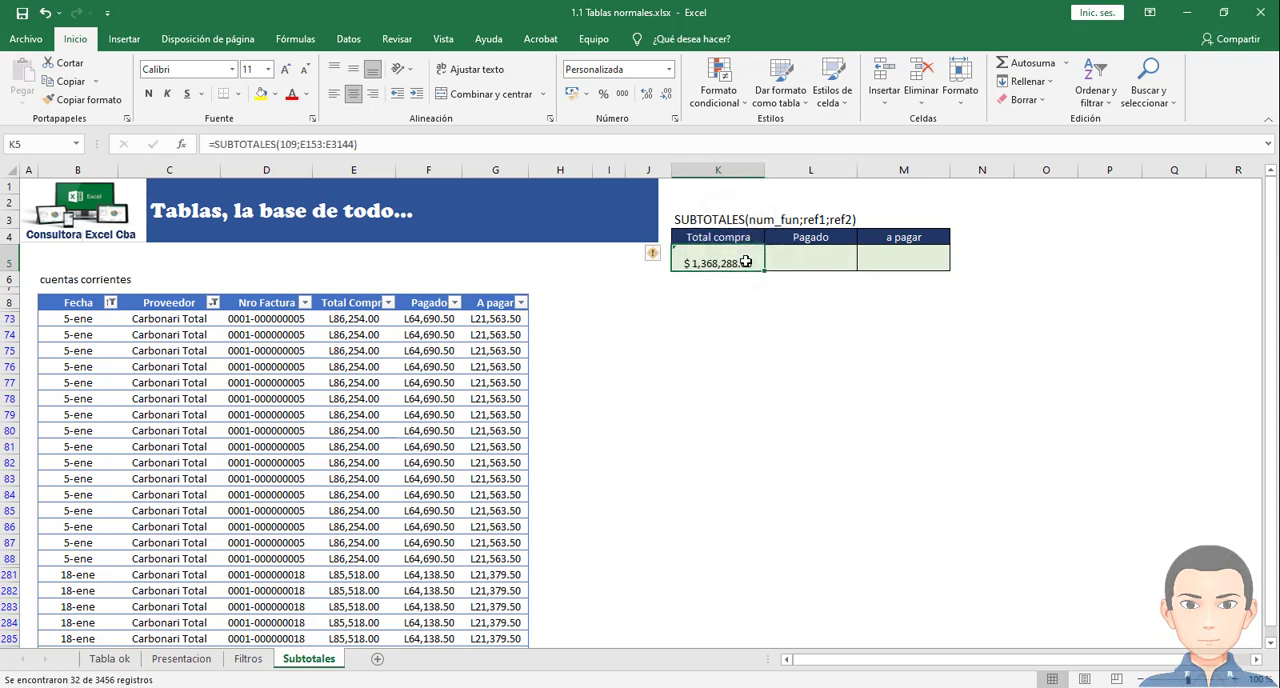
drag(786, 260, 836, 259)
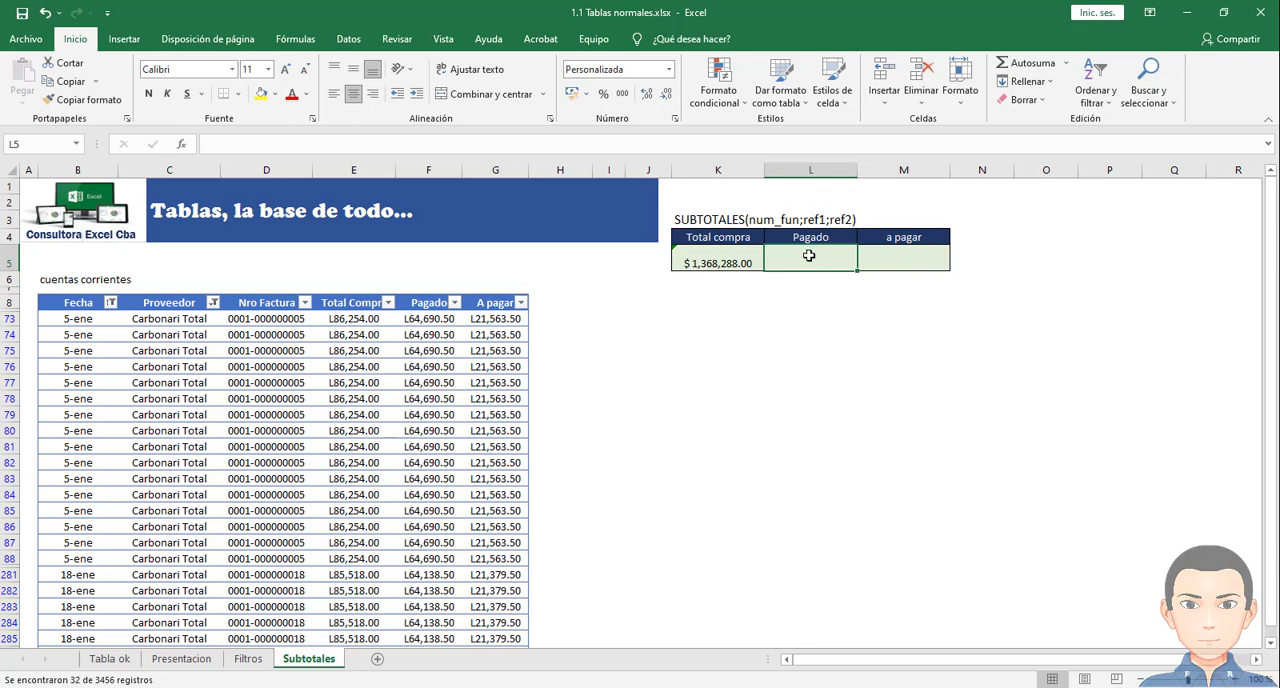
click(891, 254)
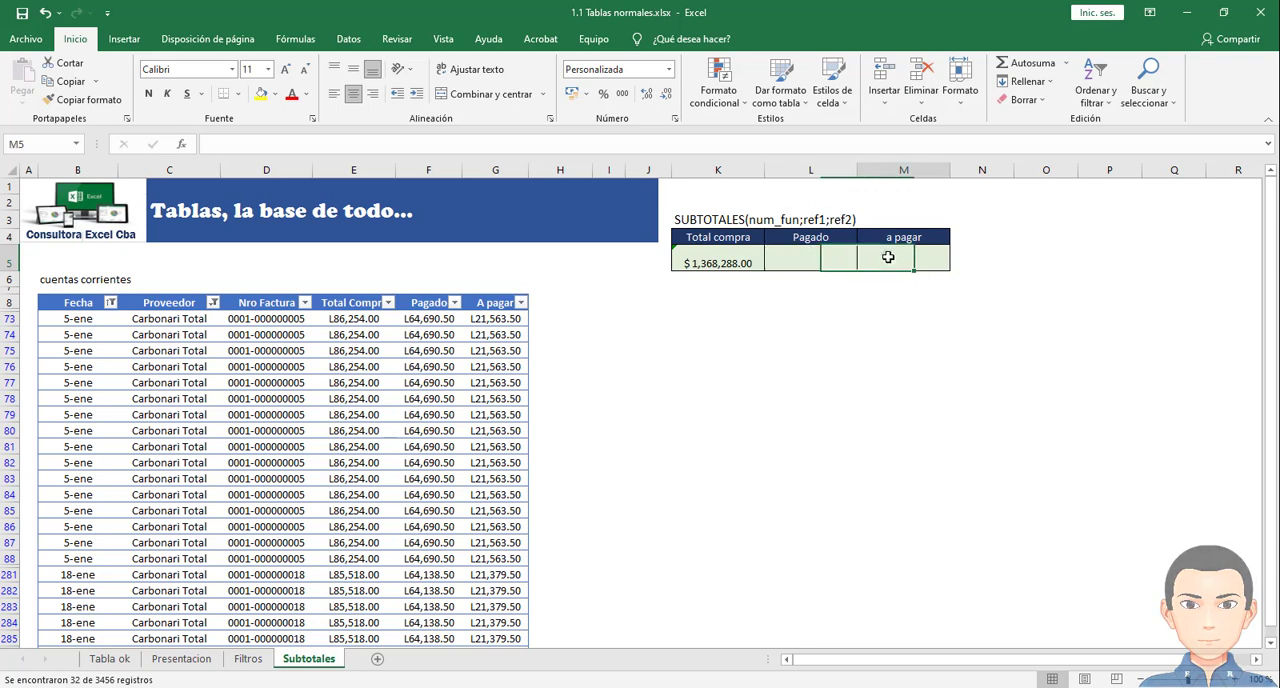
click(831, 258)
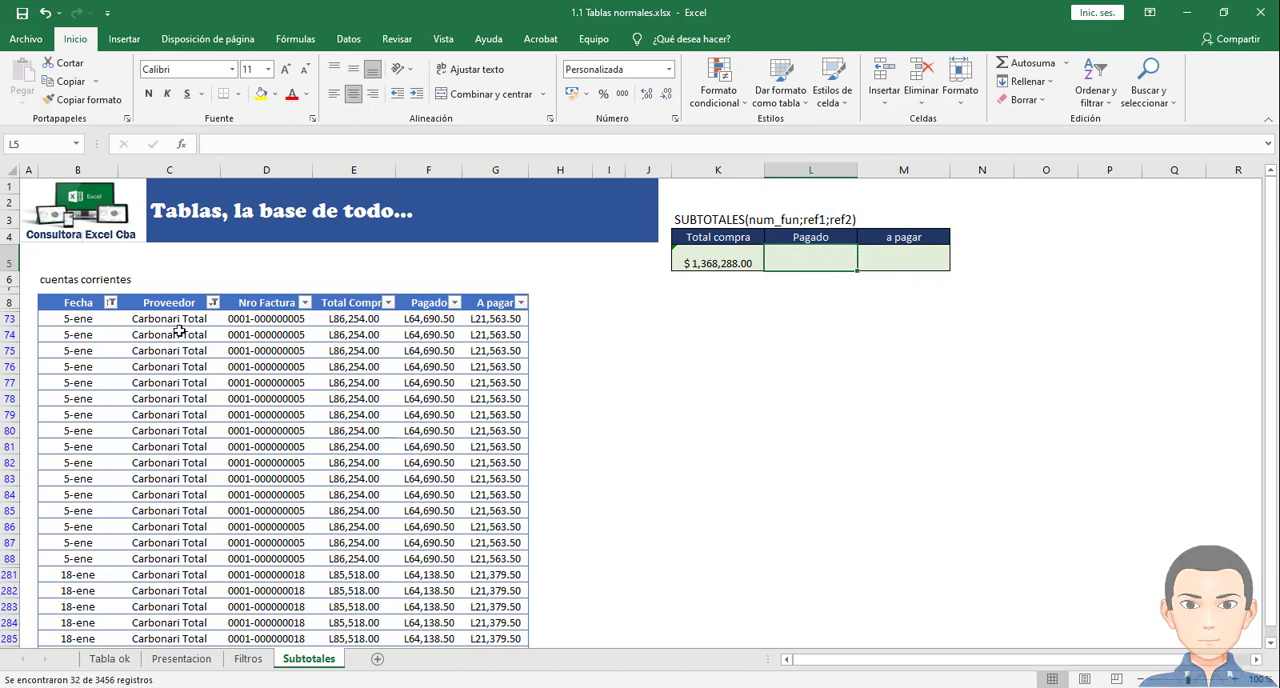
- Reselect all dates in the Fecha filter and all suppliers in the Proveedor filter to show the full table
click(110, 302)
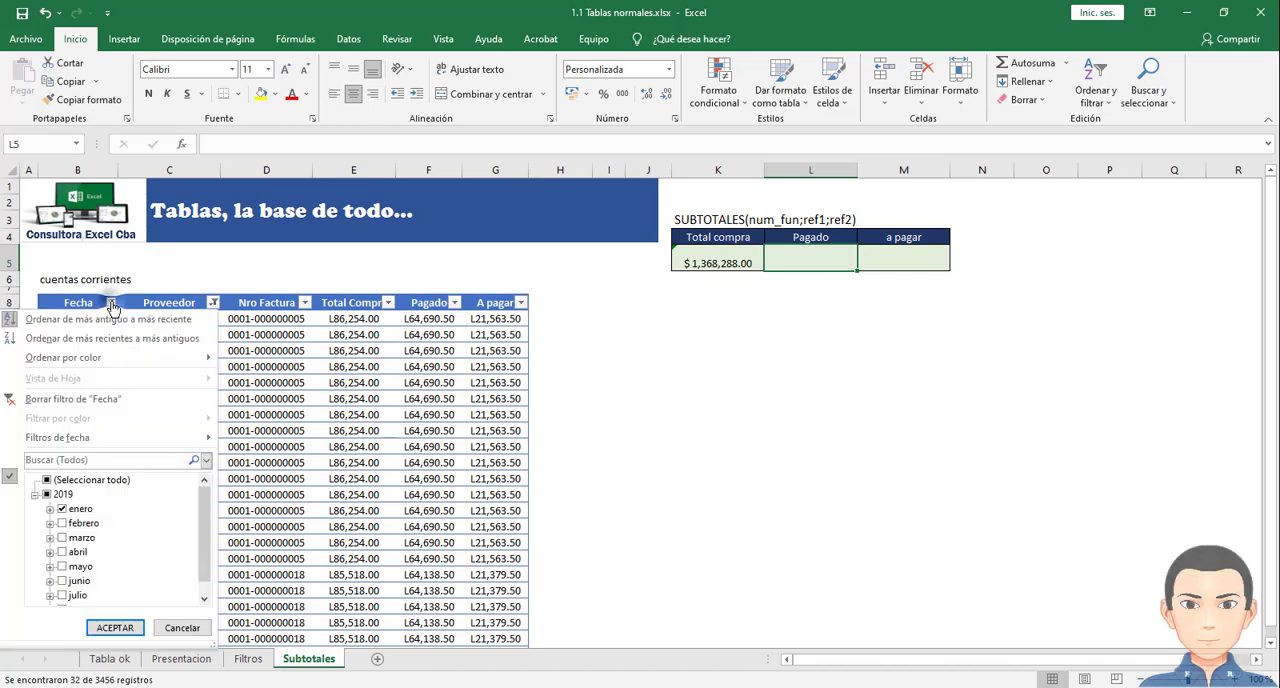
click(70, 481)
click(115, 627)
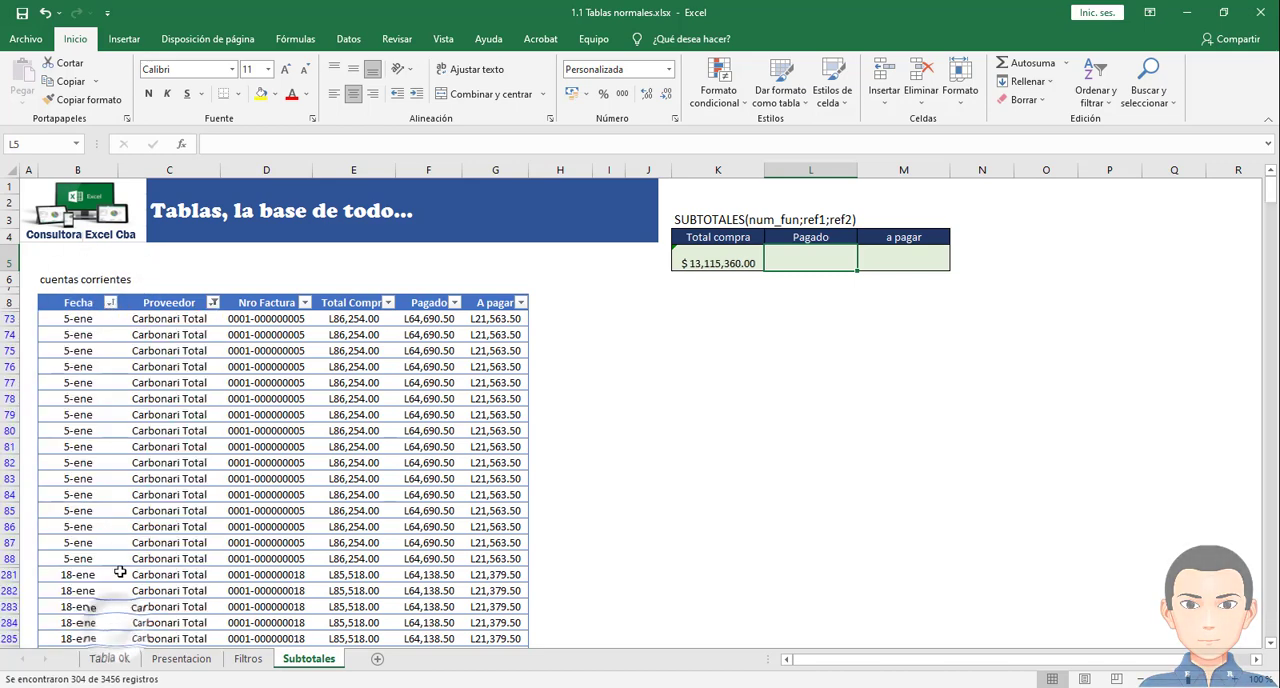
click(212, 303)
click(80, 478)
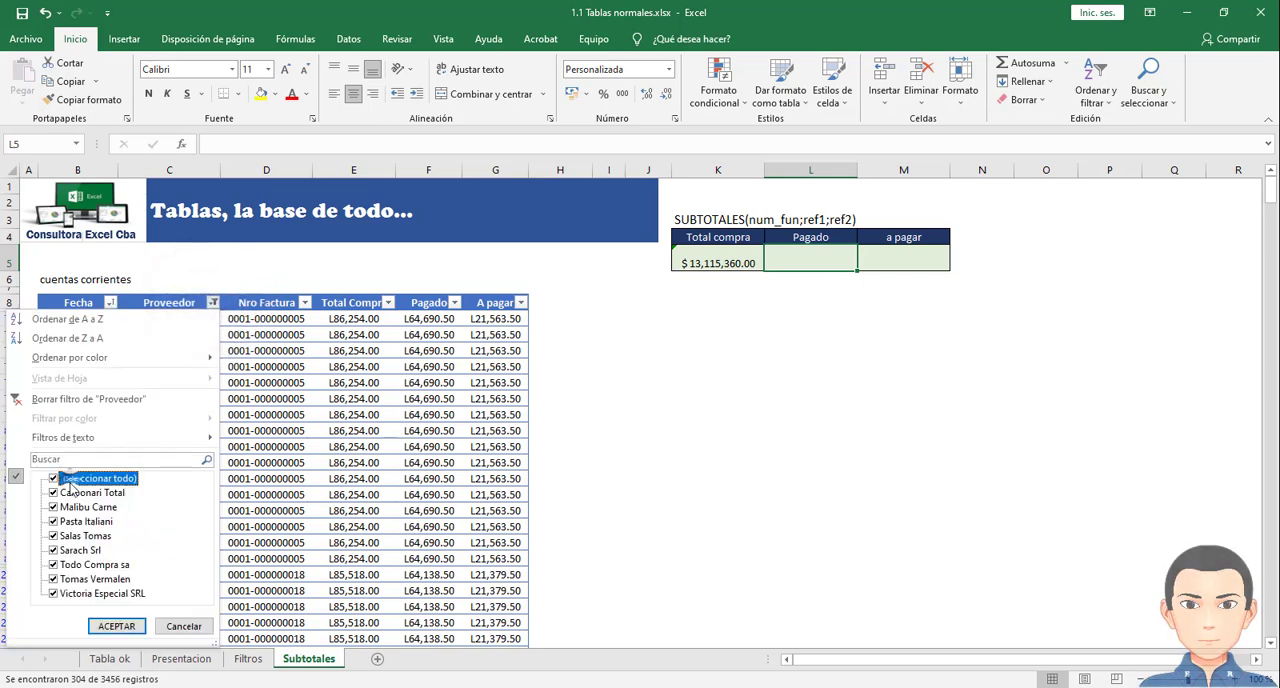
click(116, 626)
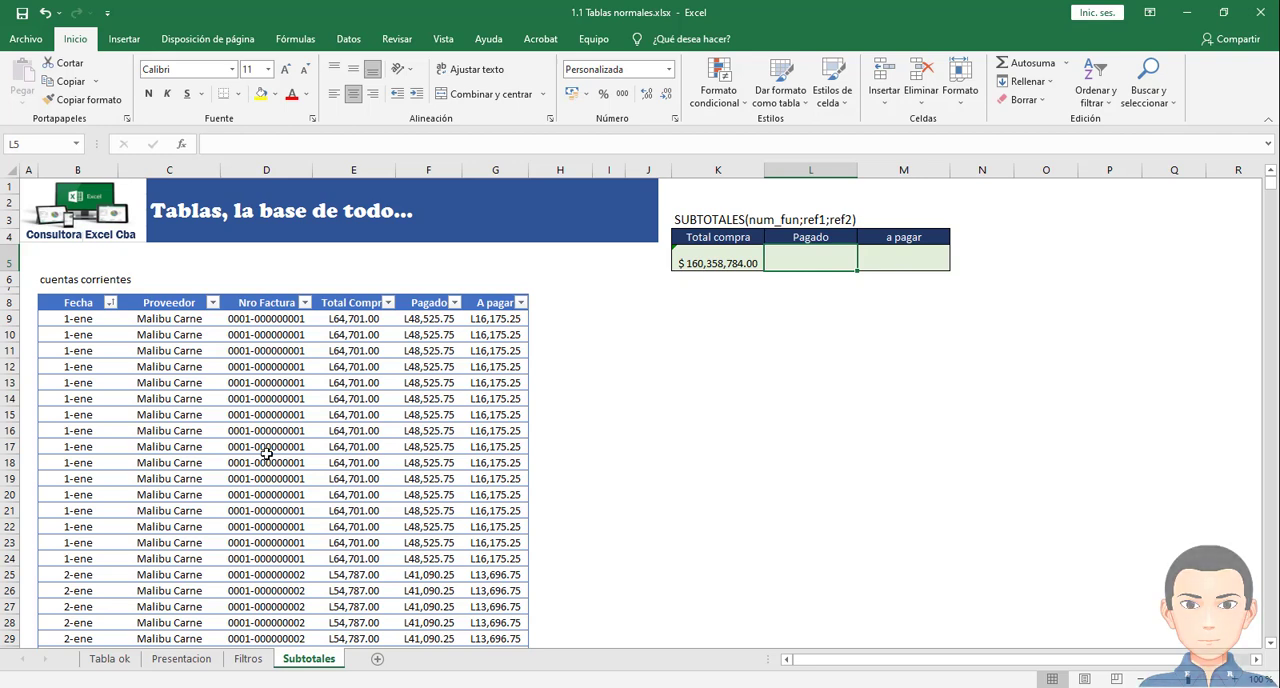
- Select all Total Compra values from E9 down to the last table row, and compare their sum with the subtotal in K5
click(360, 319)
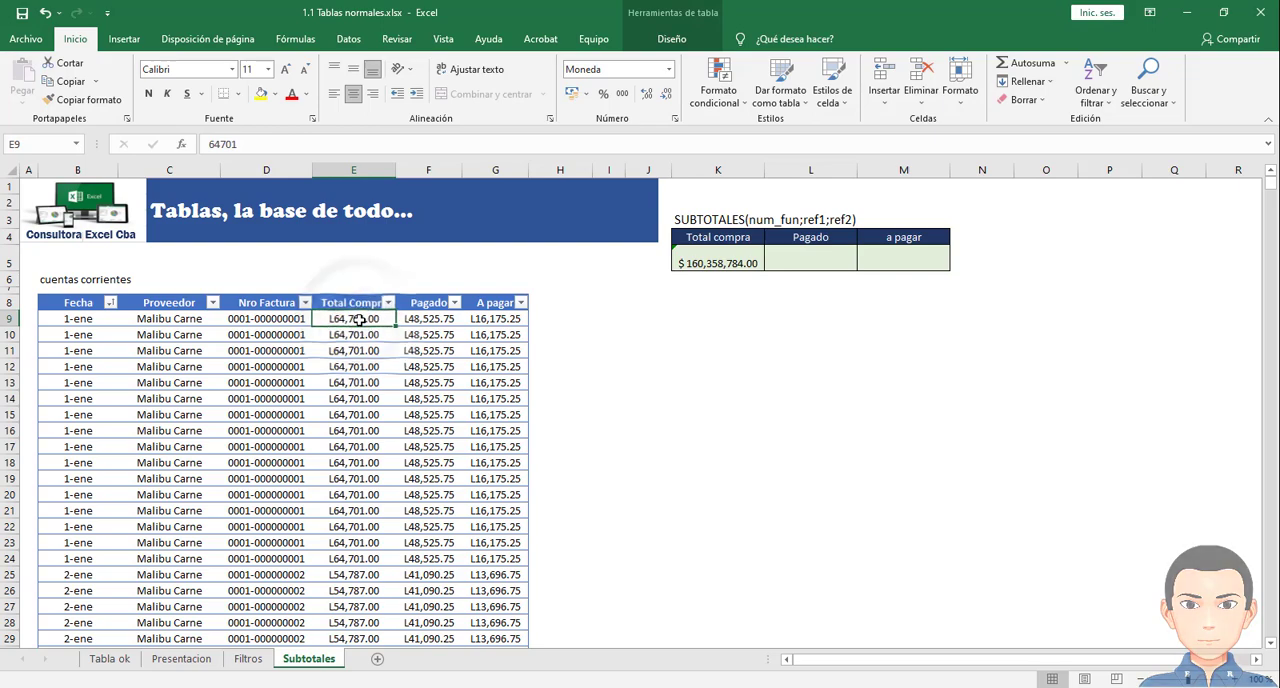
key(ctrl+shift+Down)
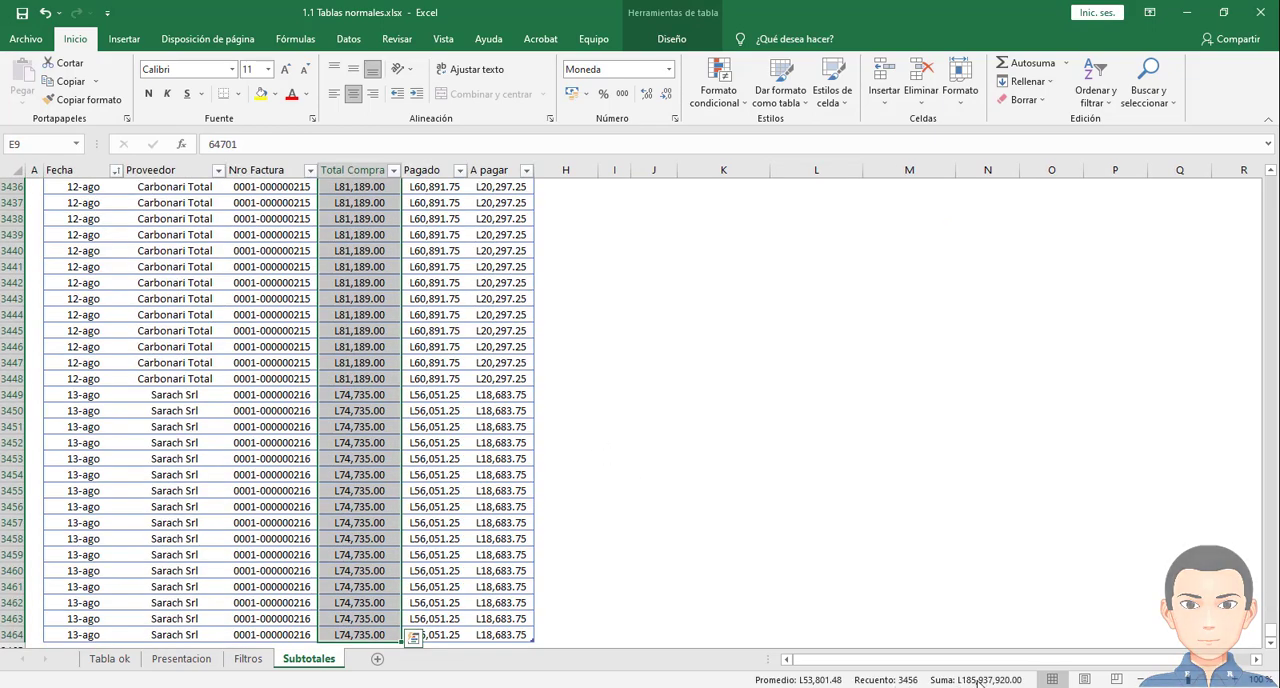
key(ctrl+q)
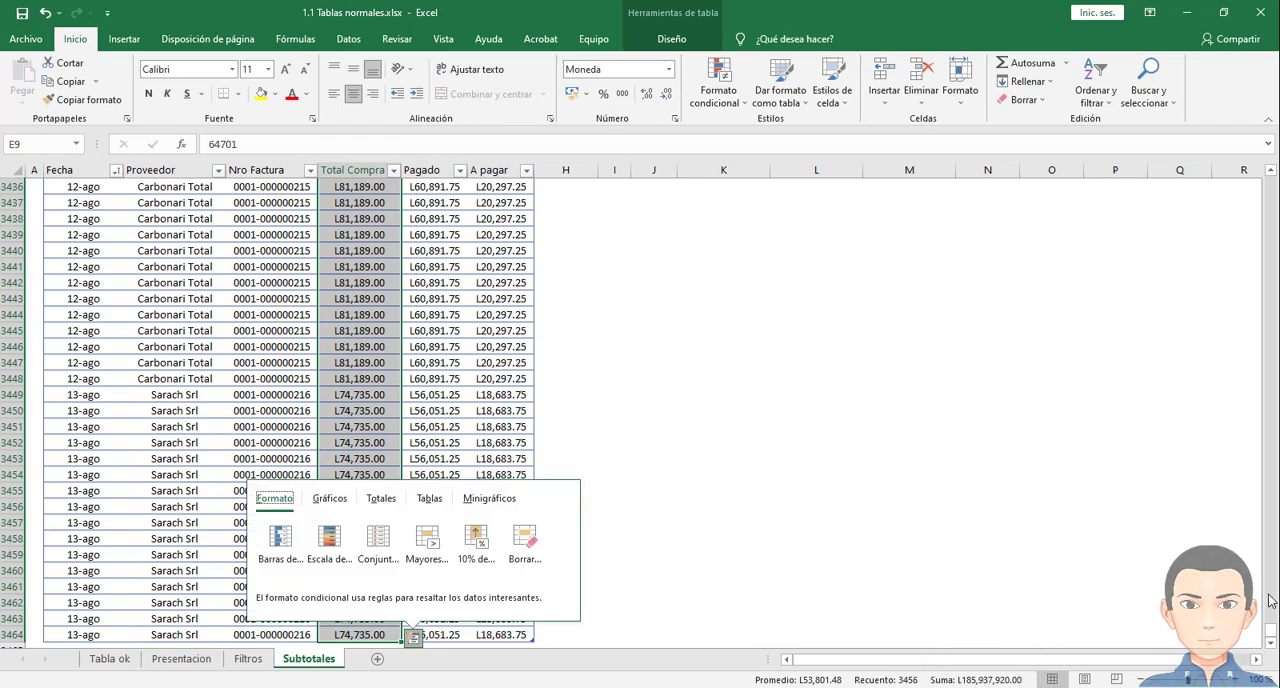
drag(1271, 632, 1270, 182)
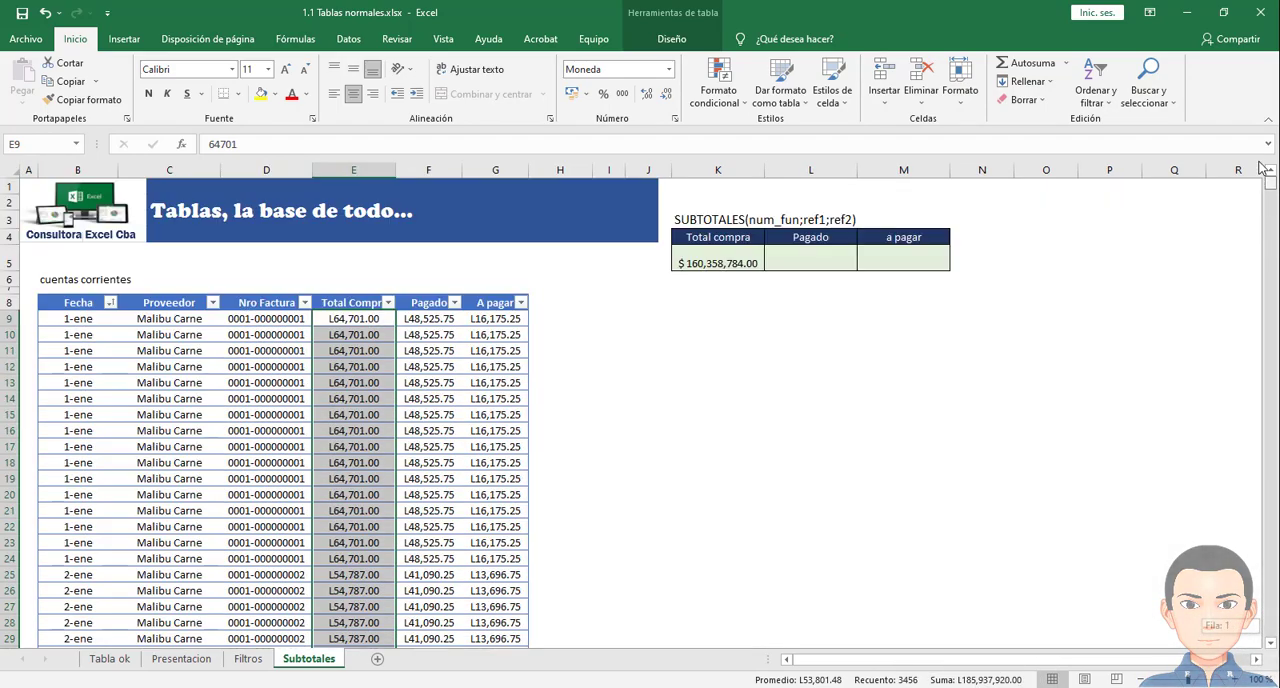
click(713, 268)
click(766, 264)
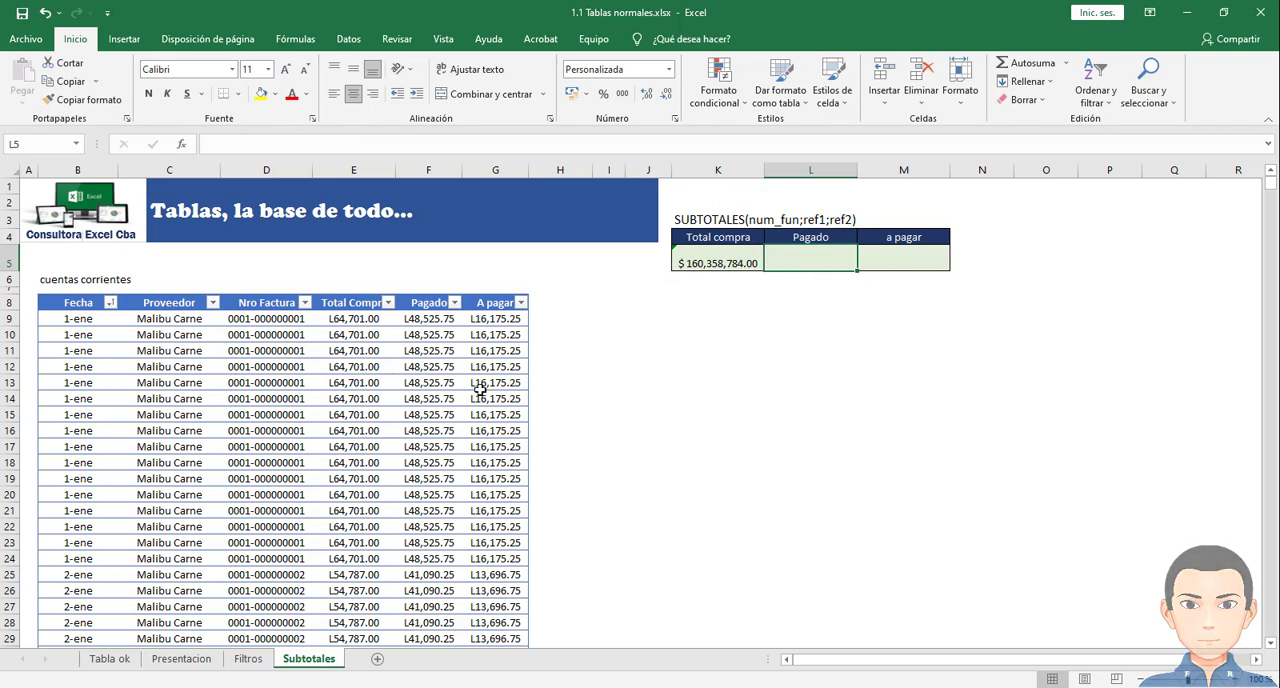
click(749, 261)
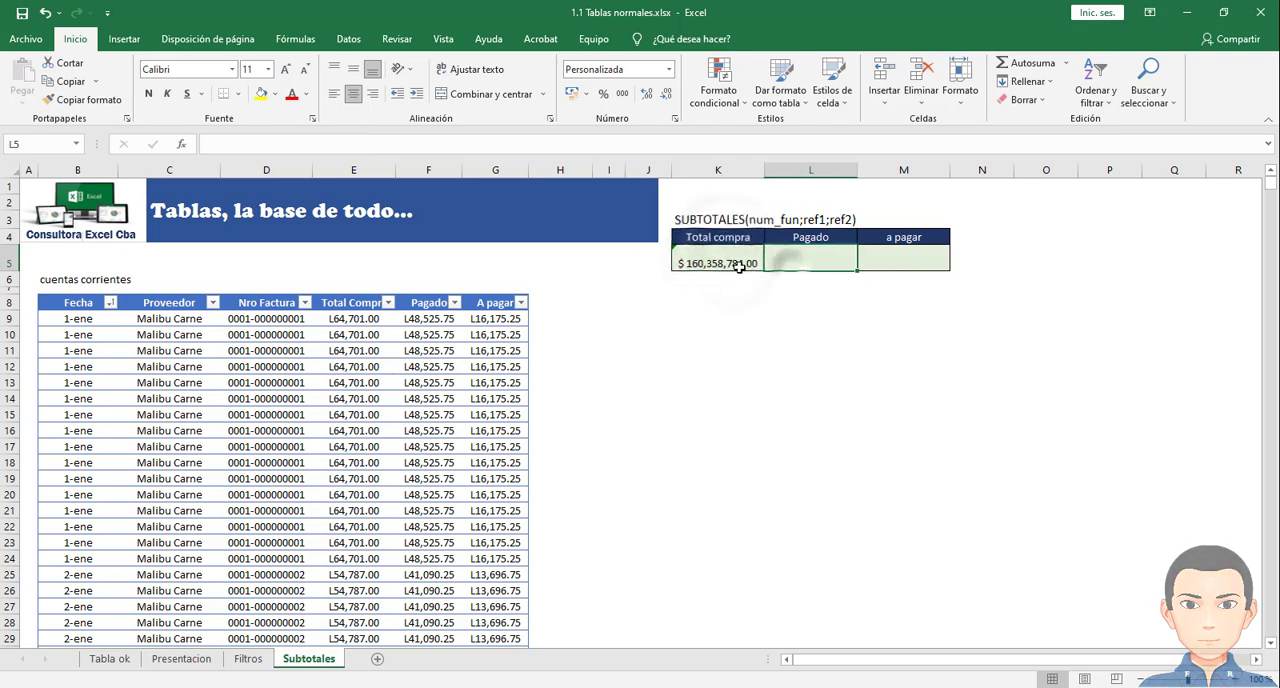
click(878, 257)
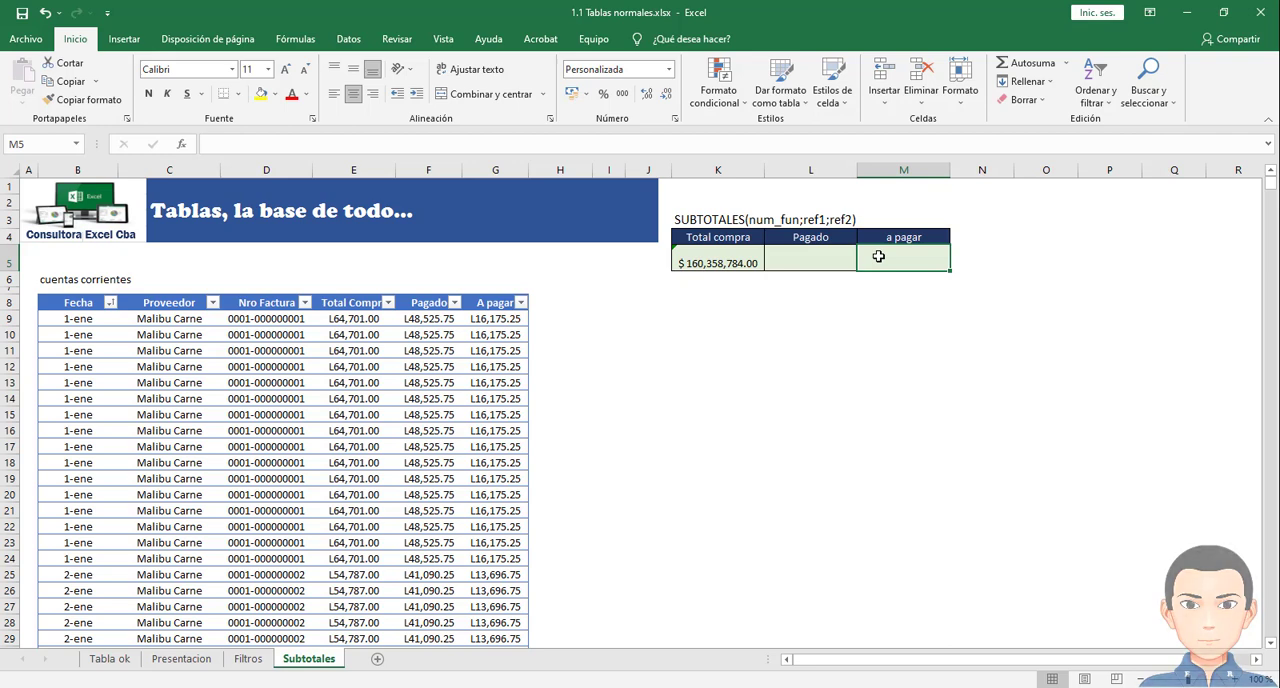
click(811, 255)
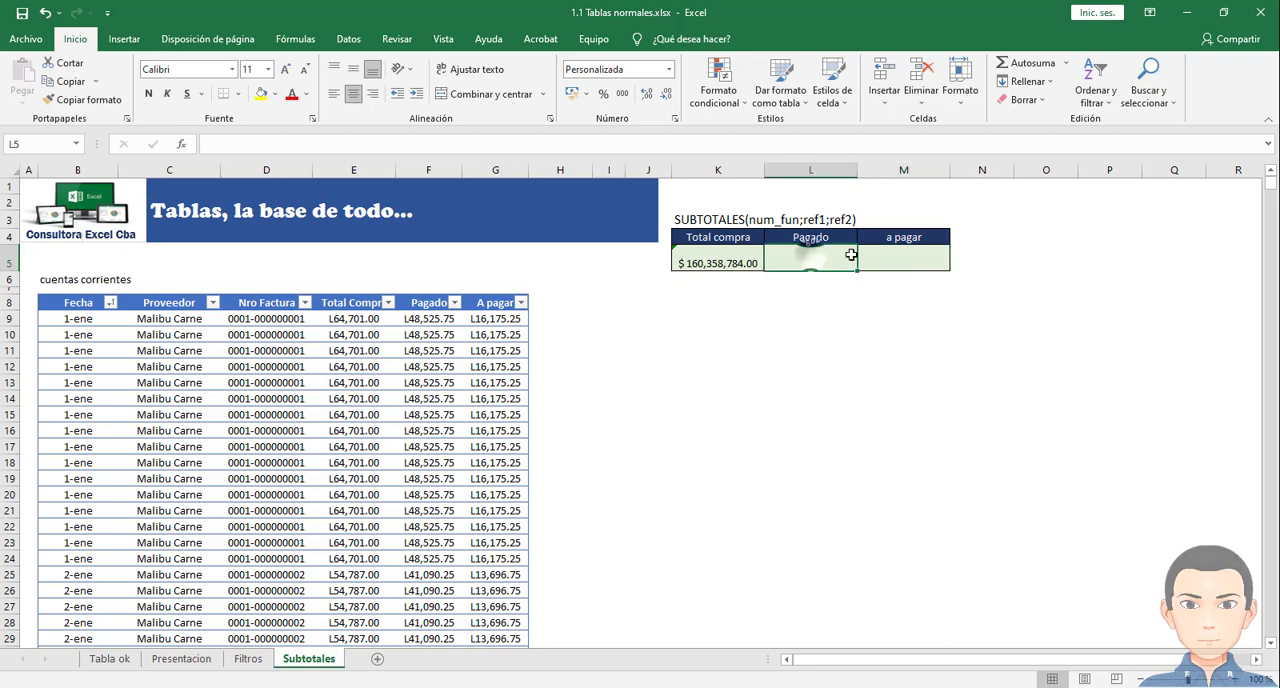
click(897, 256)
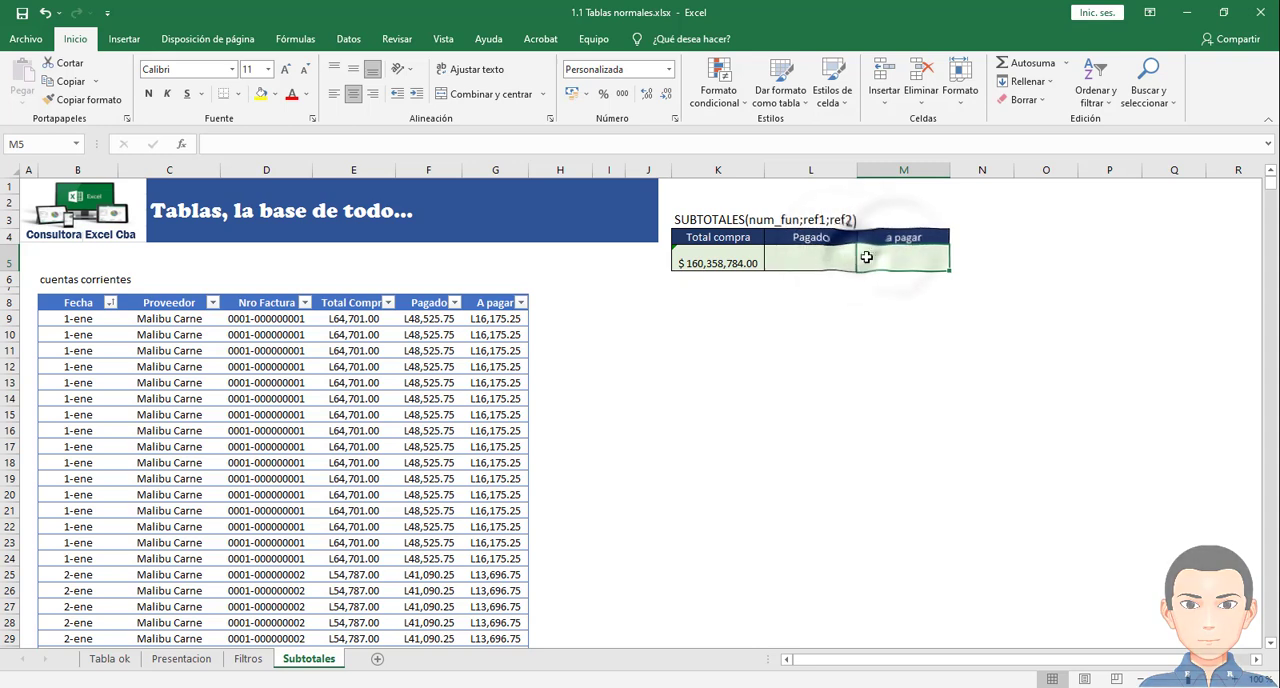
click(838, 254)
click(876, 255)
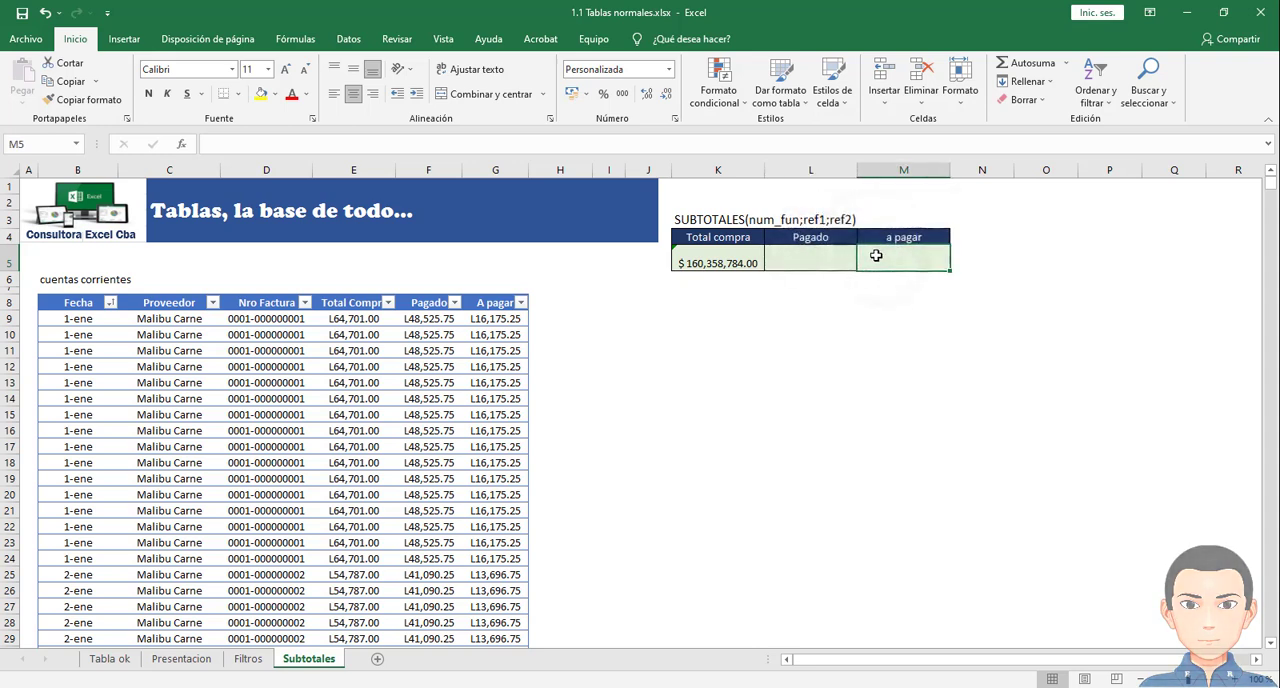